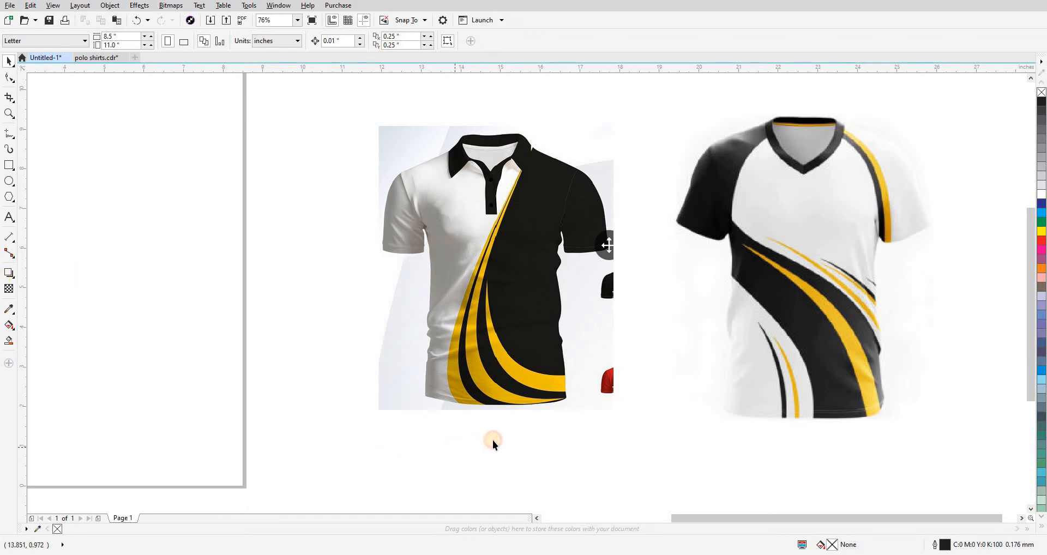
# Examine the black, white and yellow polo shirt picture up close and check its dimensions.
pyautogui.moveTo(493, 440); pyautogui.dragTo(429, 460)
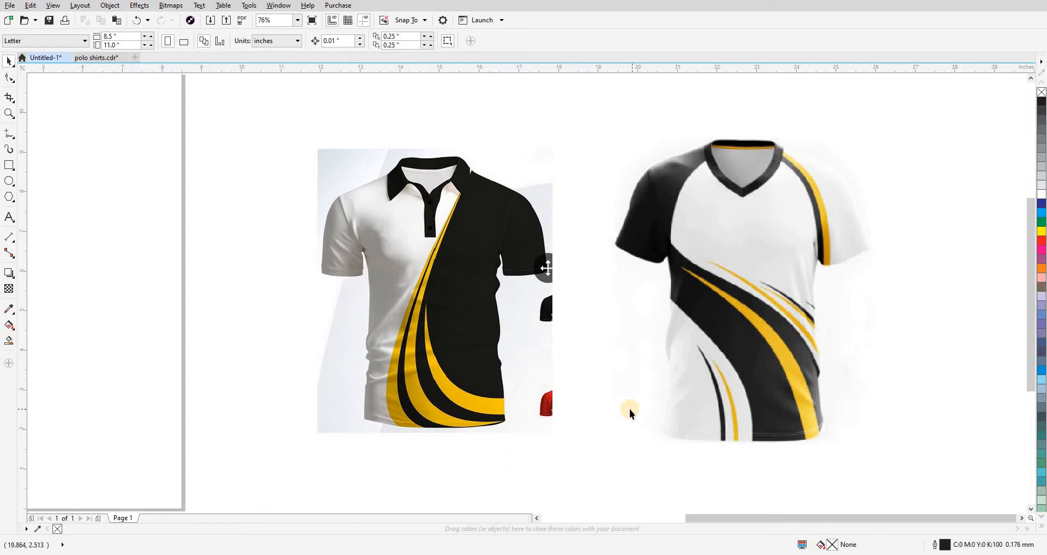
pyautogui.click(600, 434)
pyautogui.press('z')
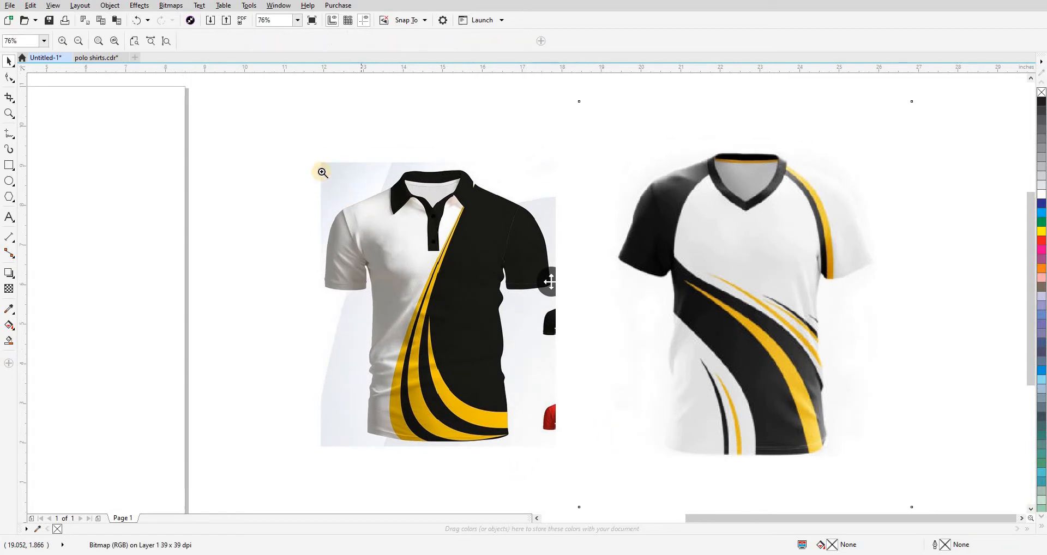
pyautogui.moveTo(311, 159); pyautogui.dragTo(580, 453)
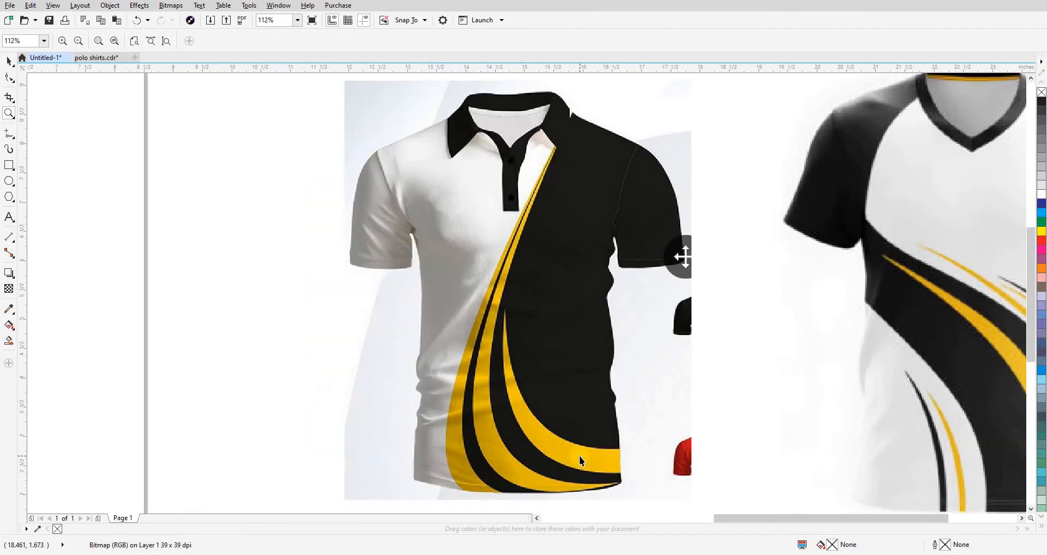
pyautogui.click(316, 388)
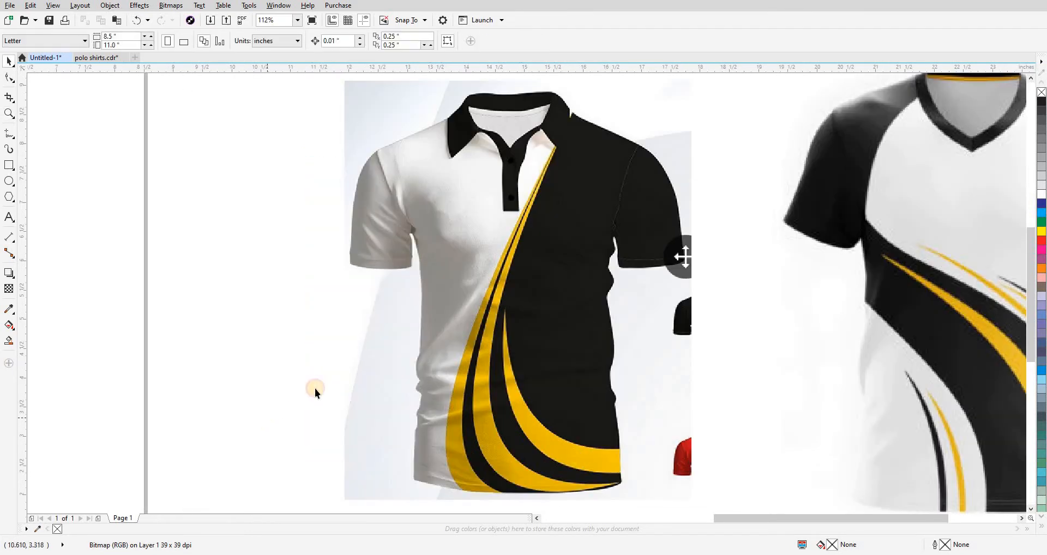
pyautogui.click(394, 355)
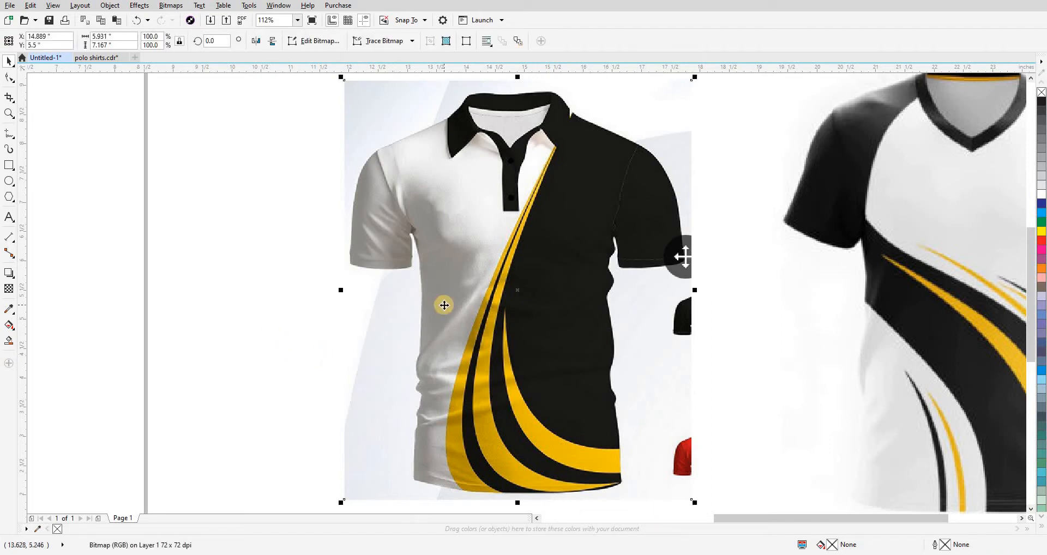
pyautogui.doubleClick(103, 36)
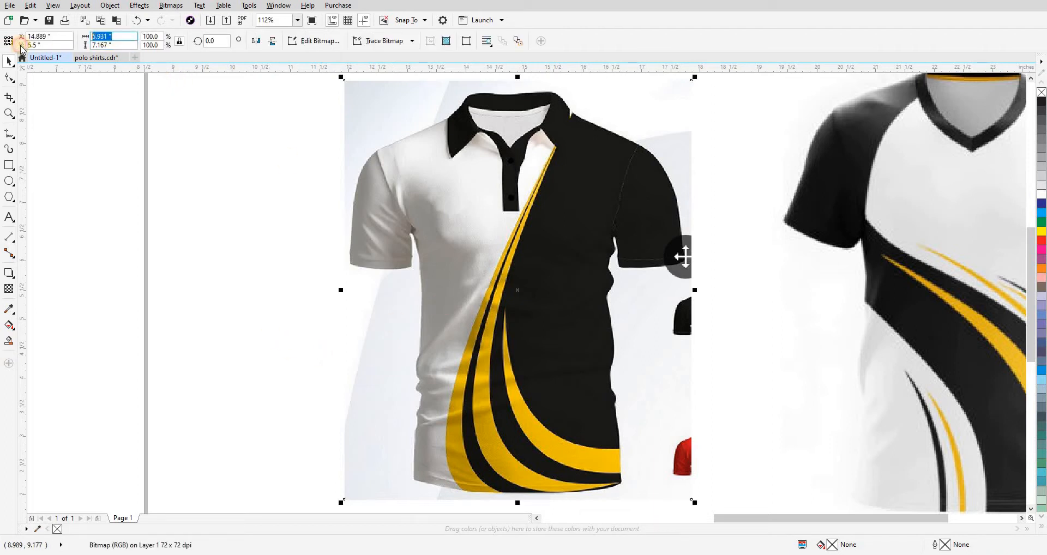
pyautogui.click(324, 222)
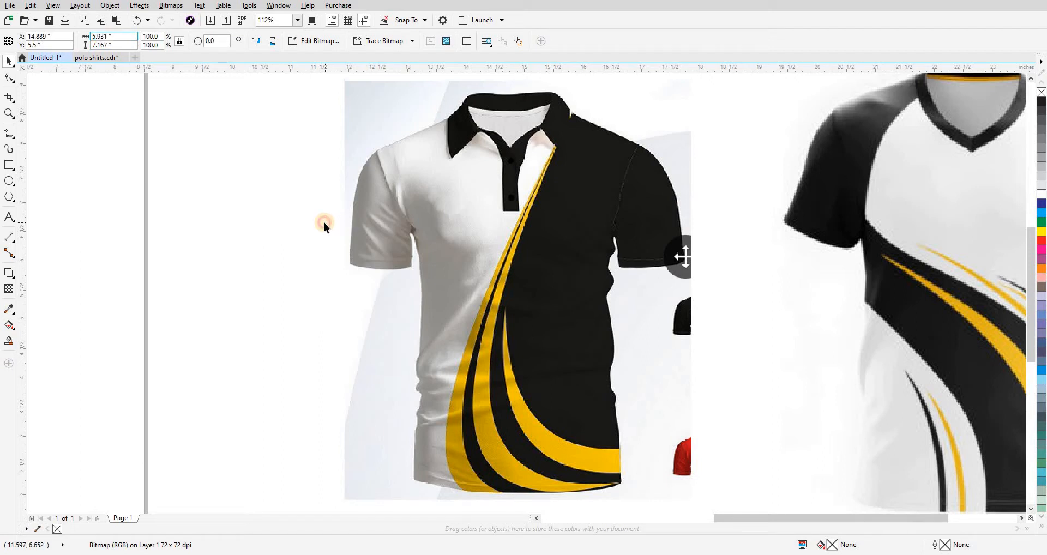
# Draw a rectangle about 3.8 by 6.5 inches around the body of the polo shirt, leaving out the sleeves.
pyautogui.click(8, 165)
pyautogui.moveTo(392, 115)
pyautogui.mouseDown()
pyautogui.moveTo(615, 416)
pyautogui.moveTo(631, 496)
pyautogui.mouseUp()
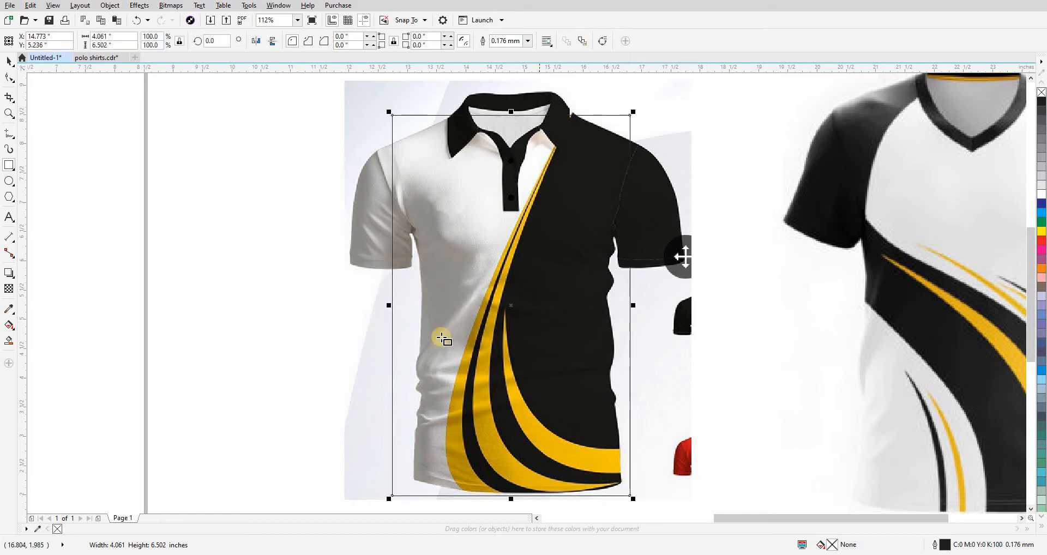
pyautogui.moveTo(390, 306); pyautogui.dragTo(405, 307)
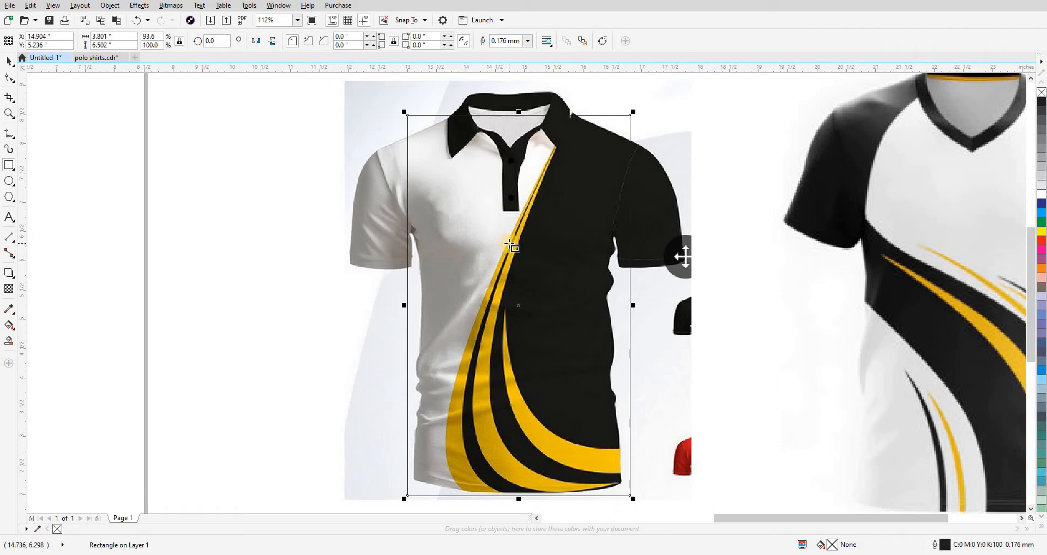
# Try moving the rectangle left of the shirt with a nudge distance of 5 inches.
pyautogui.press('space')
pyautogui.hotkey('shift', 'n')
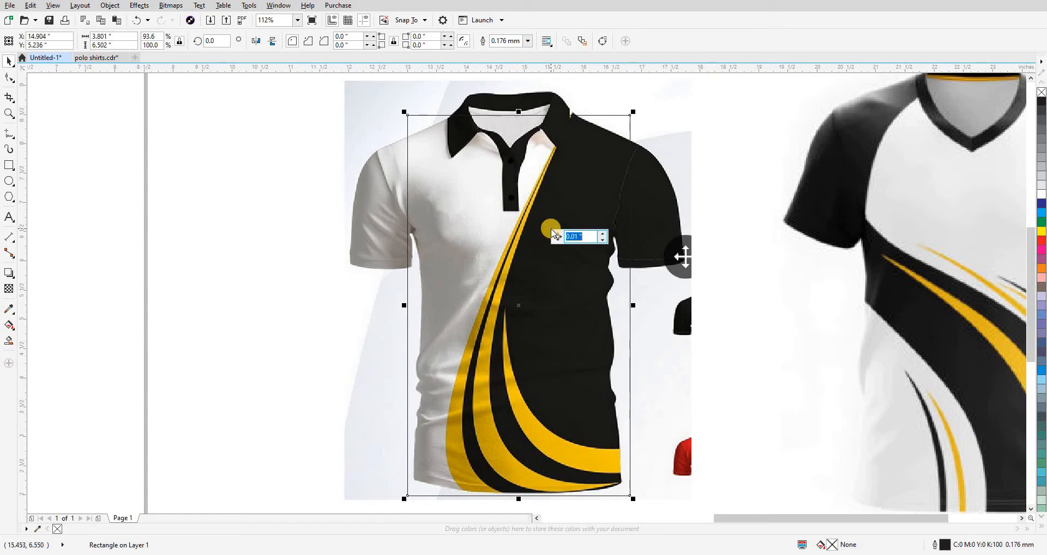
pyautogui.write('5')
pyautogui.press('Return')
pyautogui.press('Left')
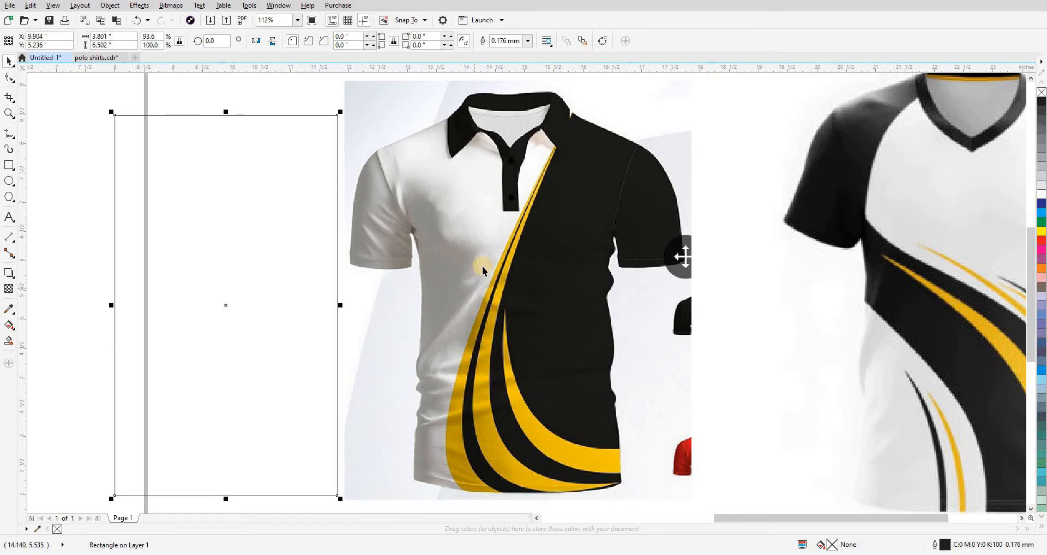
pyautogui.press('Right')
# Set the nudge distance to 8 inches and move the rectangle one nudge left, clear of the shirt picture.
pyautogui.hotkey('shift', 'n')
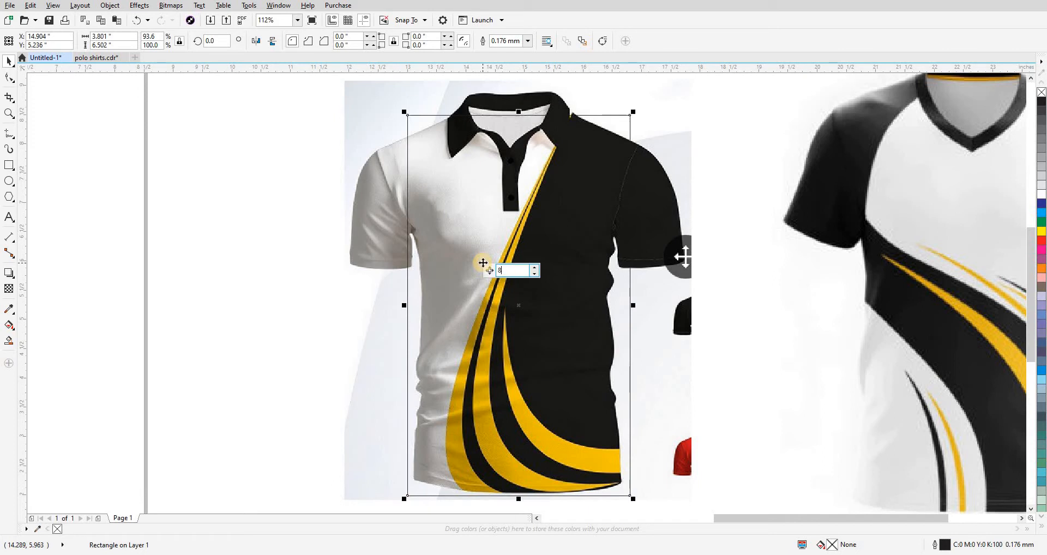
pyautogui.write('8')
pyautogui.press('Return')
pyautogui.press('Left')
pyautogui.scroll(-1, 329, 329)
pyautogui.press('Escape')
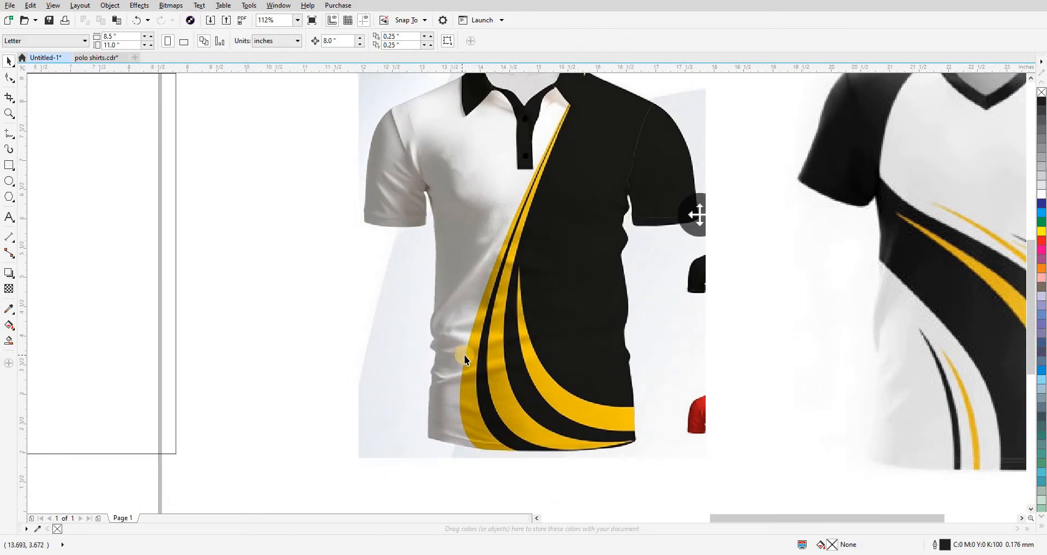
# Trace both edges of the shirt's innermost yellow stripe with 3-point curves running from its tip to the shirt's side.
pyautogui.scroll(2, 593, 401)
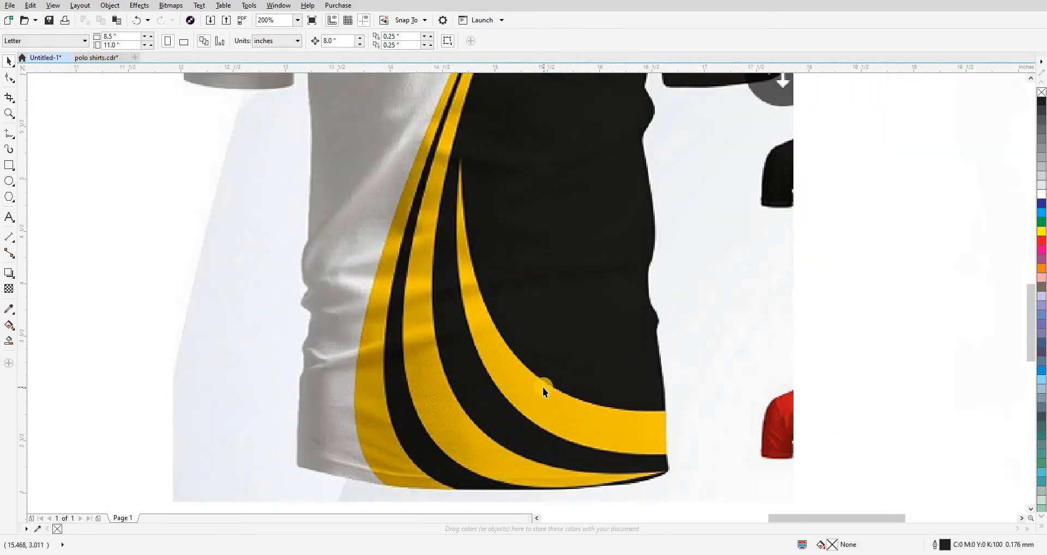
pyautogui.press('F5')
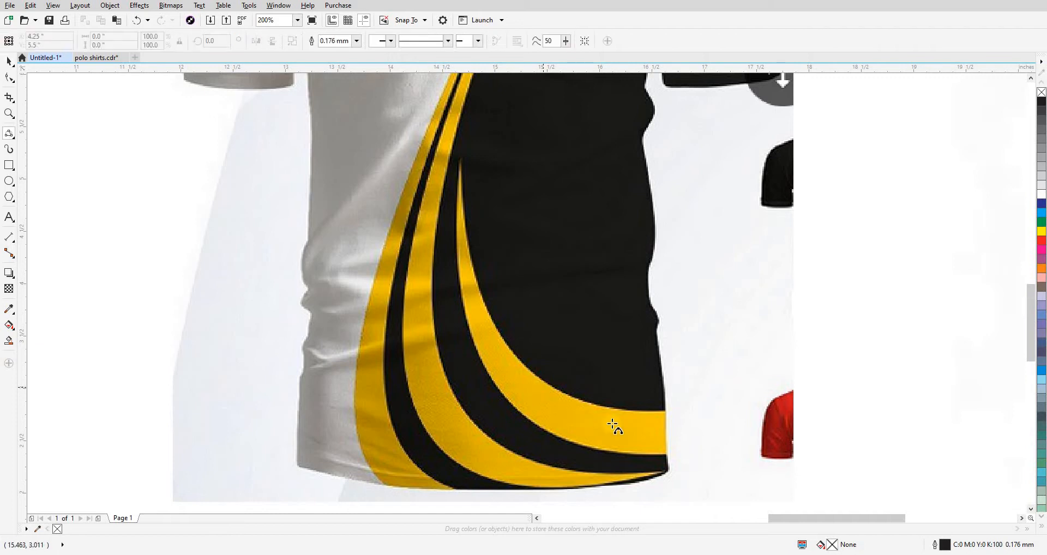
pyautogui.click(666, 413)
pyautogui.click(462, 160)
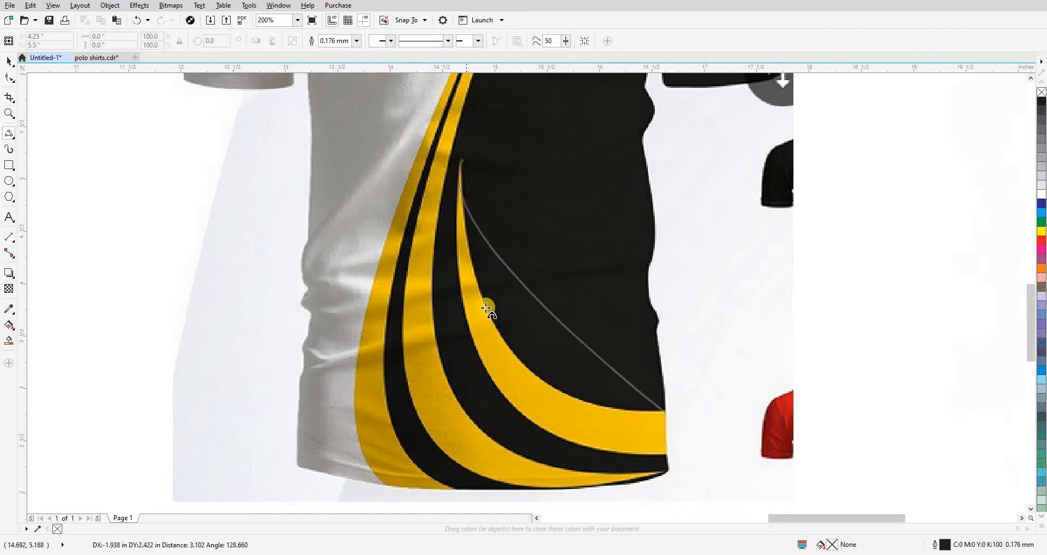
pyautogui.moveTo(486, 309); pyautogui.dragTo(521, 362)
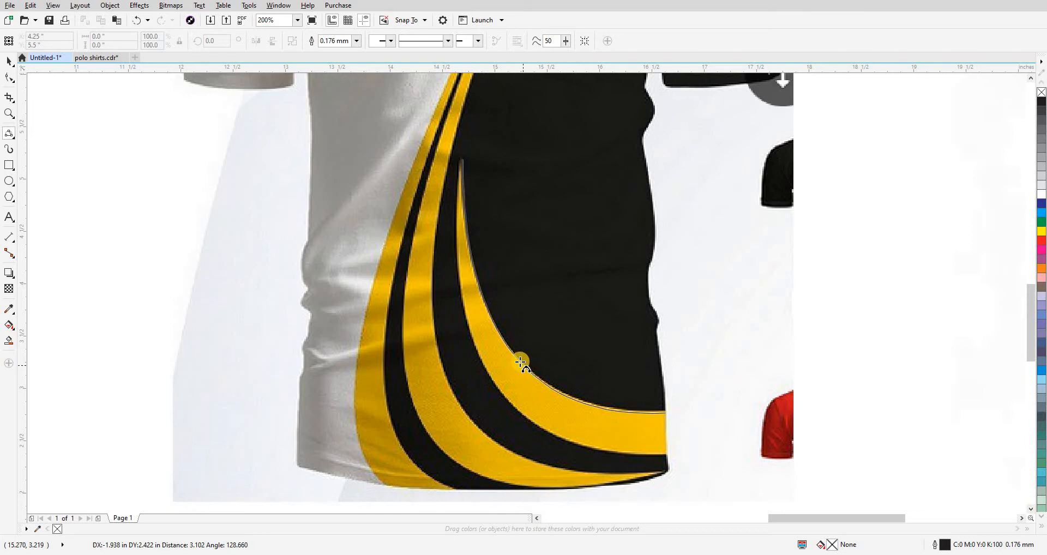
pyautogui.click(519, 362)
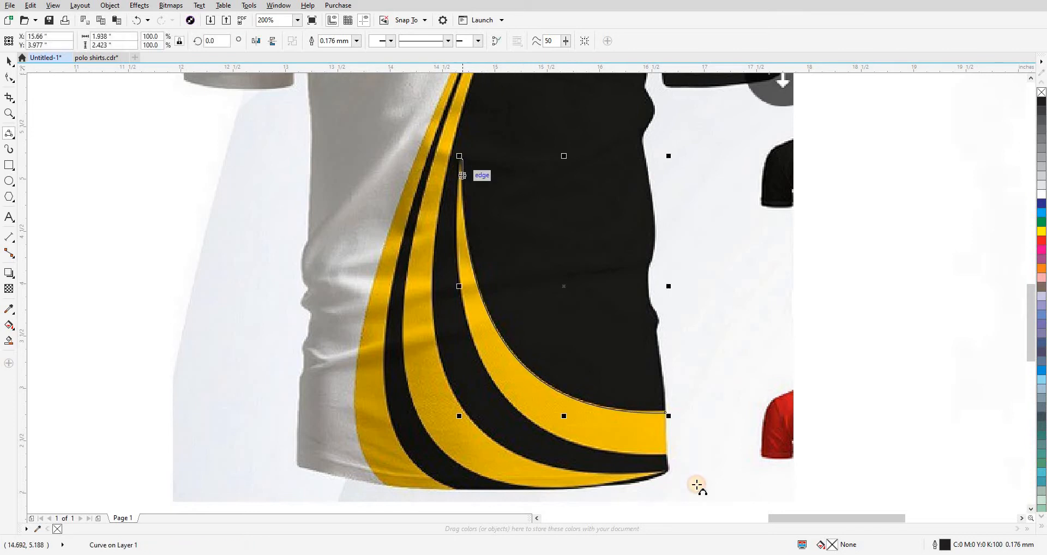
pyautogui.moveTo(696, 484); pyautogui.dragTo(667, 454)
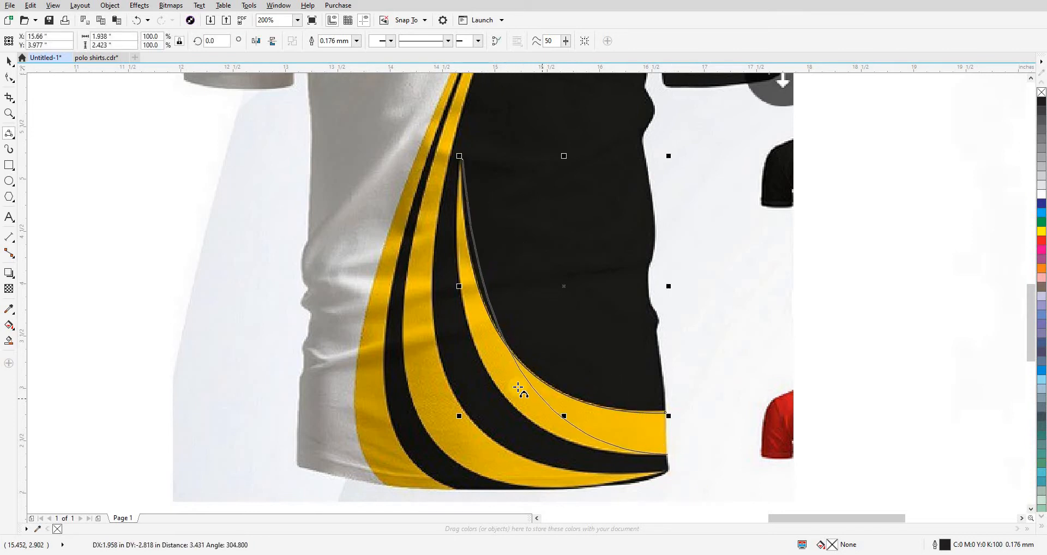
pyautogui.click(509, 401)
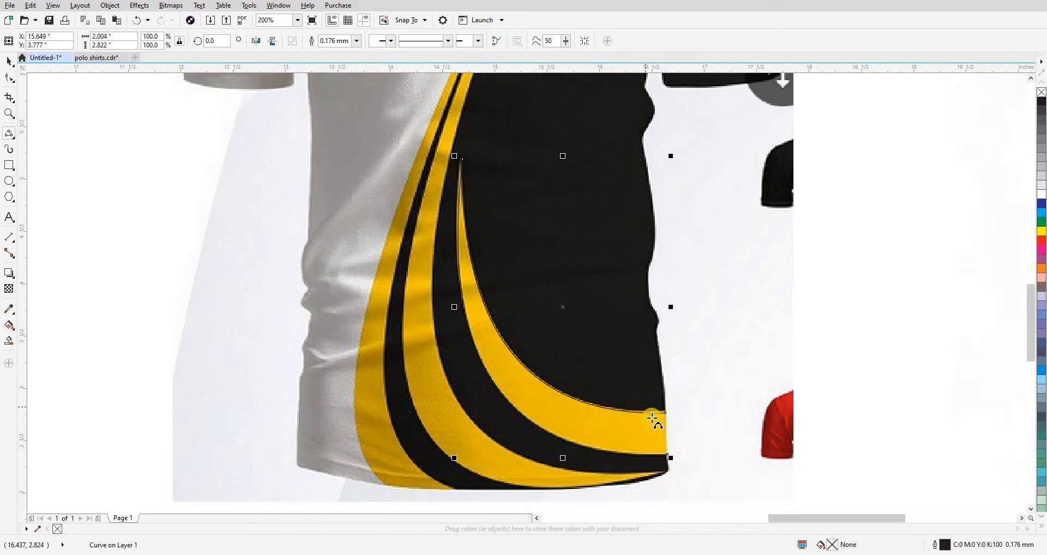
# Move the two traced curves 8 inches left into the rectangle beside the shirt.
pyautogui.scroll(-2, 666, 397)
pyautogui.press('space')
pyautogui.click(589, 336)
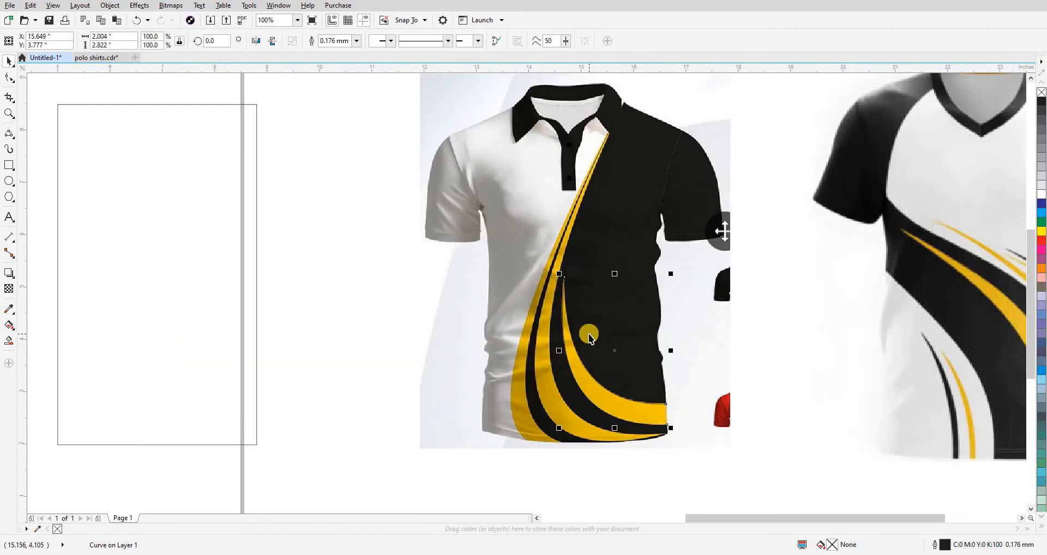
pyautogui.moveTo(588, 333); pyautogui.dragTo(220, 345)
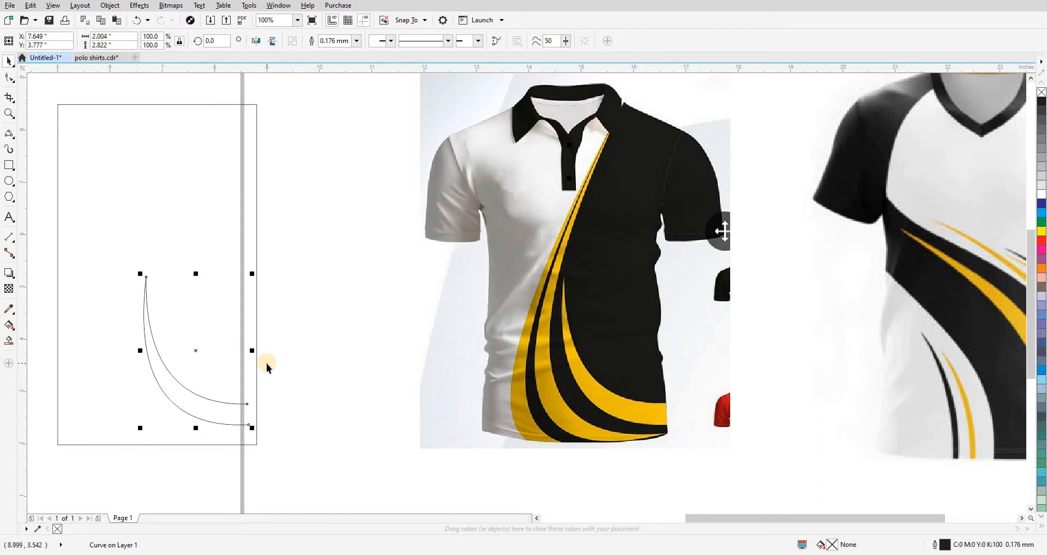
pyautogui.moveTo(266, 363); pyautogui.dragTo(329, 362)
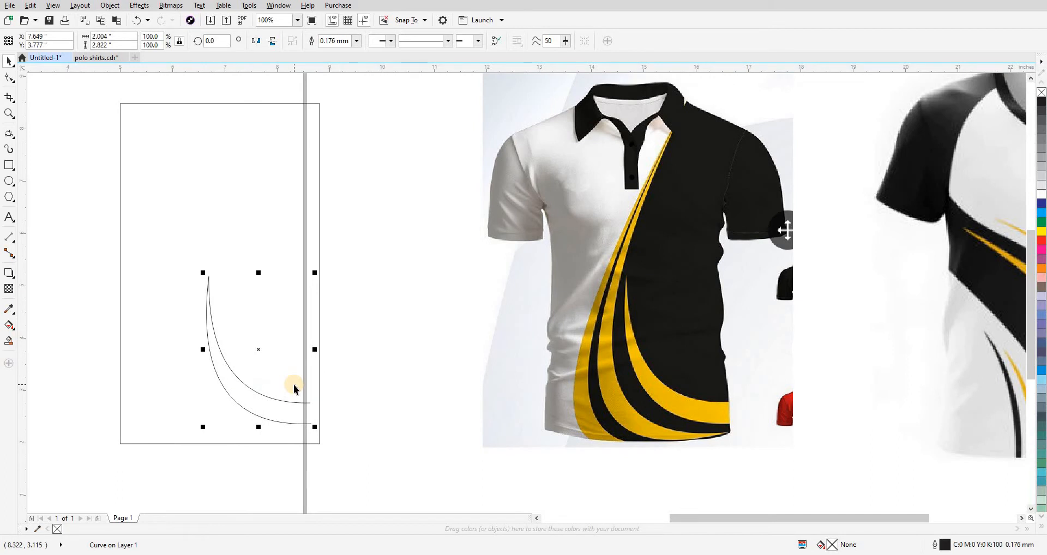
# Delete the two traced curves and move the rectangle 8 inches right, back over the polo shirt.
pyautogui.hotkey('ctrl', 'x')
pyautogui.click(294, 382)
pyautogui.press('Right')
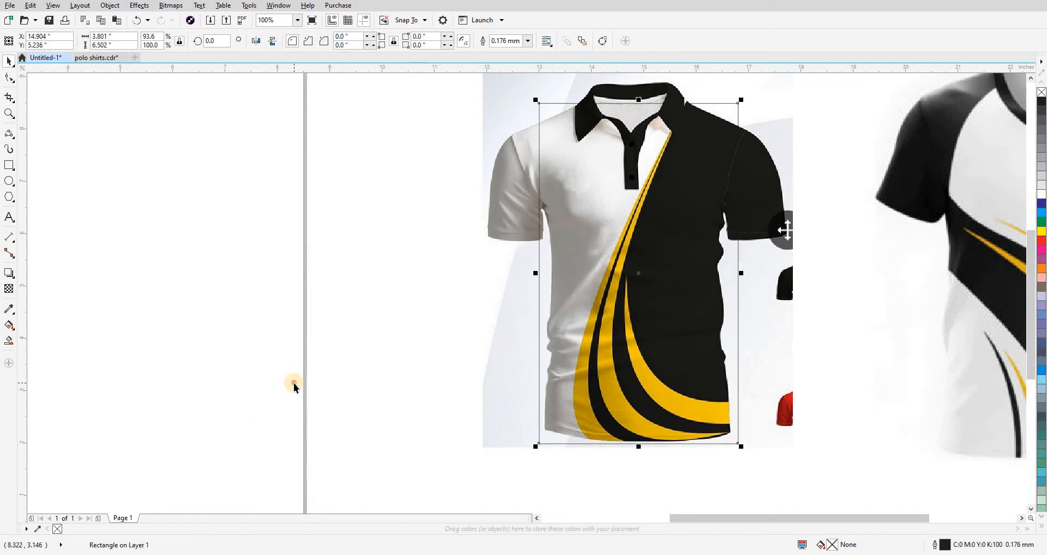
pyautogui.click(293, 383)
# Trace both edges of the innermost yellow stripe with 3-point curves that extend beyond the rectangle, about 2.5 by 2.9 inches overall.
pyautogui.press('F2')
pyautogui.moveTo(445, 269); pyautogui.dragTo(947, 554)
pyautogui.moveTo(662, 356); pyautogui.dragTo(730, 447)
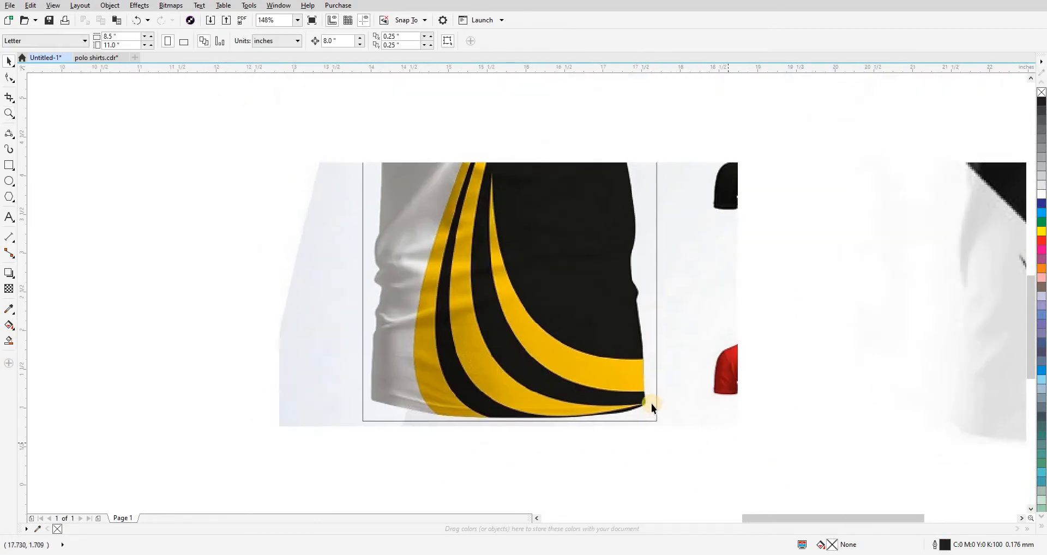
pyautogui.moveTo(651, 403); pyautogui.dragTo(685, 436)
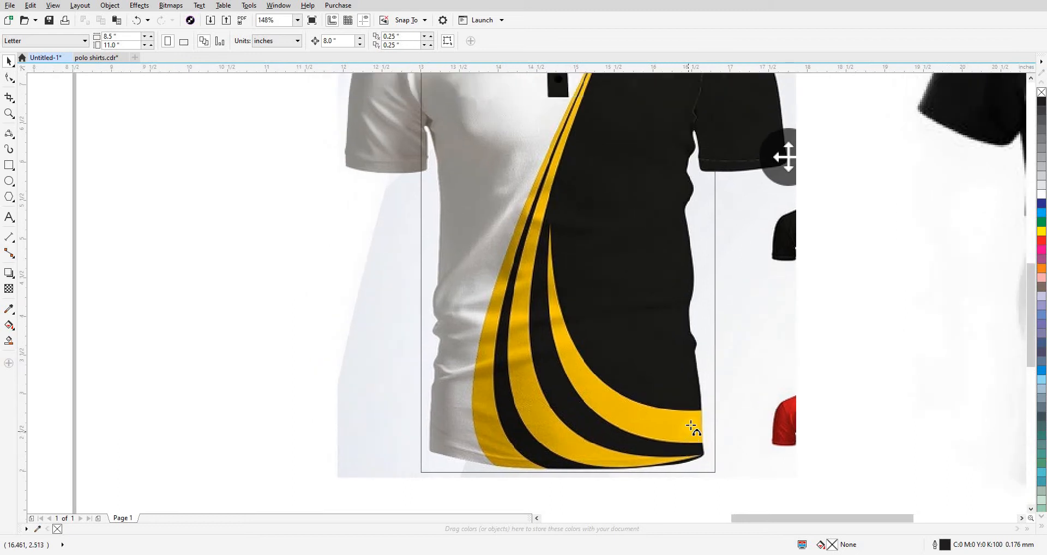
pyautogui.press('F5')
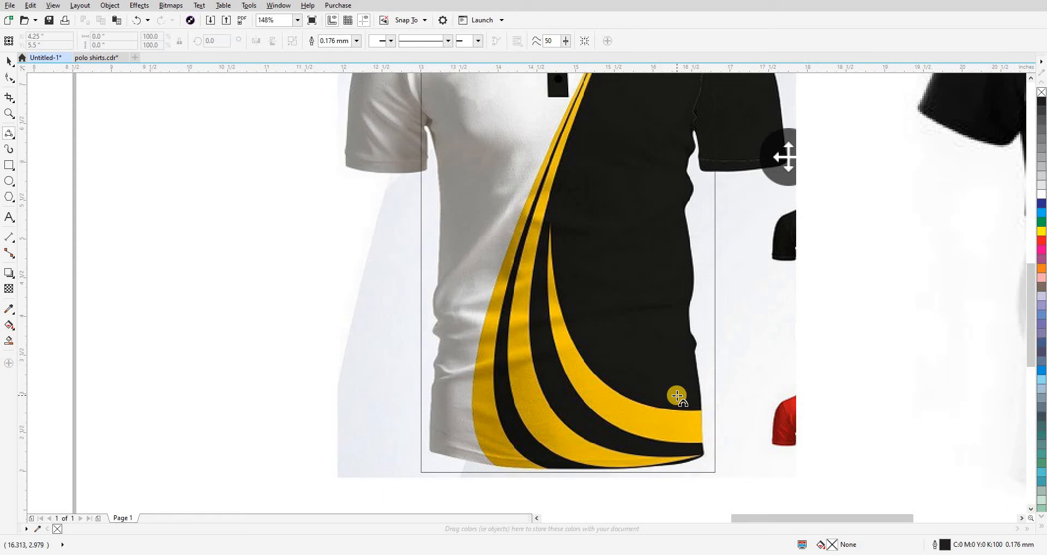
pyautogui.click(730, 408)
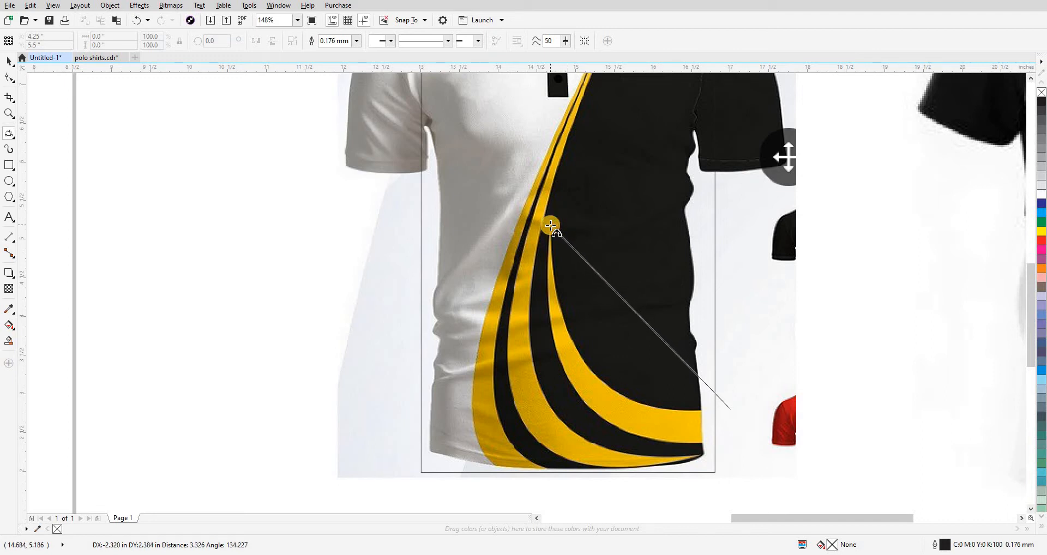
pyautogui.moveTo(551, 224); pyautogui.dragTo(601, 378)
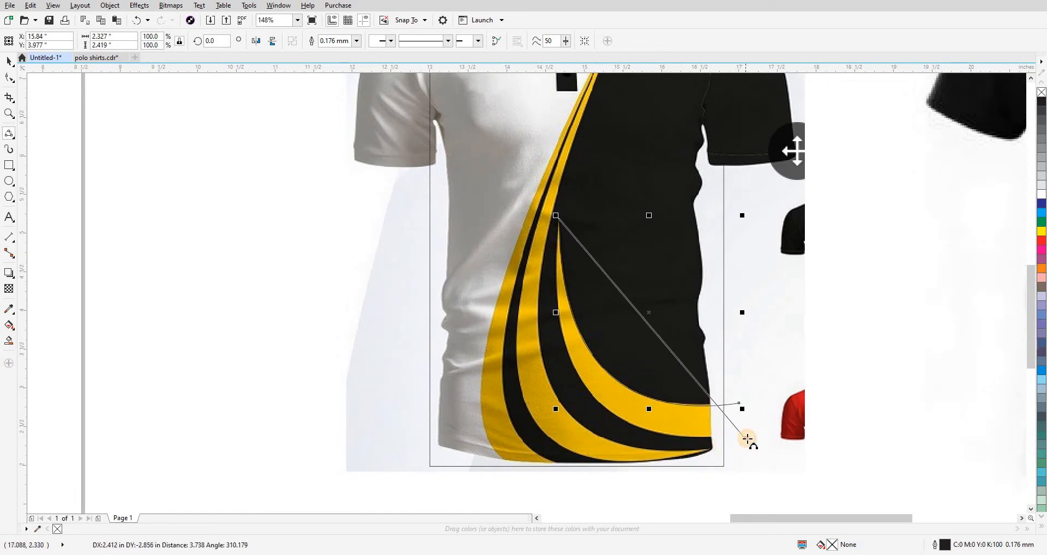
pyautogui.moveTo(747, 439); pyautogui.dragTo(597, 400)
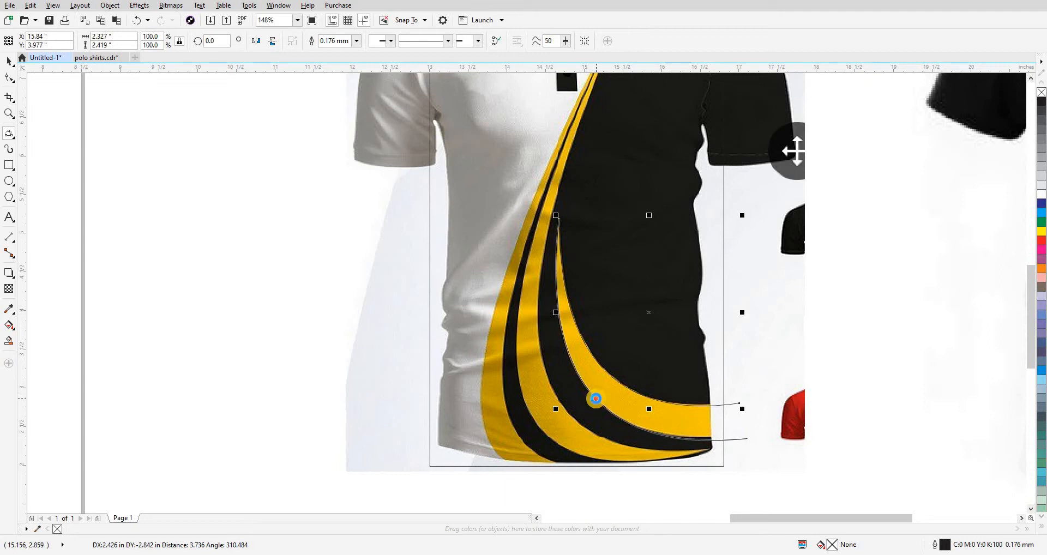
pyautogui.click(596, 398)
# Move the traced stripe curves and the rectangle 8 inches left, away from the shirt picture.
pyautogui.press('space')
pyautogui.scroll(-2, 650, 370)
pyautogui.click(659, 361)
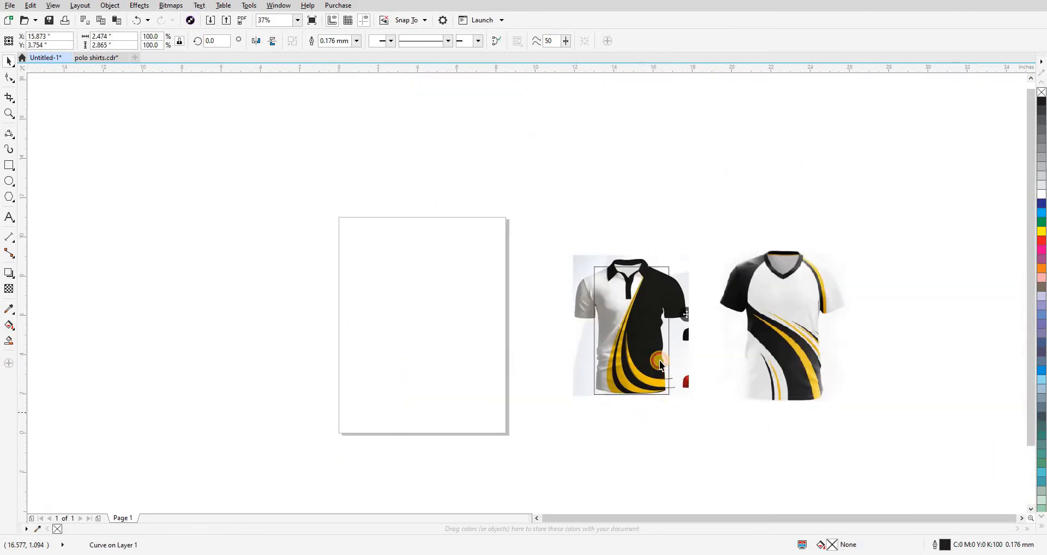
pyautogui.click(668, 384)
pyautogui.press('Left')
pyautogui.moveTo(693, 430); pyautogui.dragTo(603, 313)
pyautogui.press('Left')
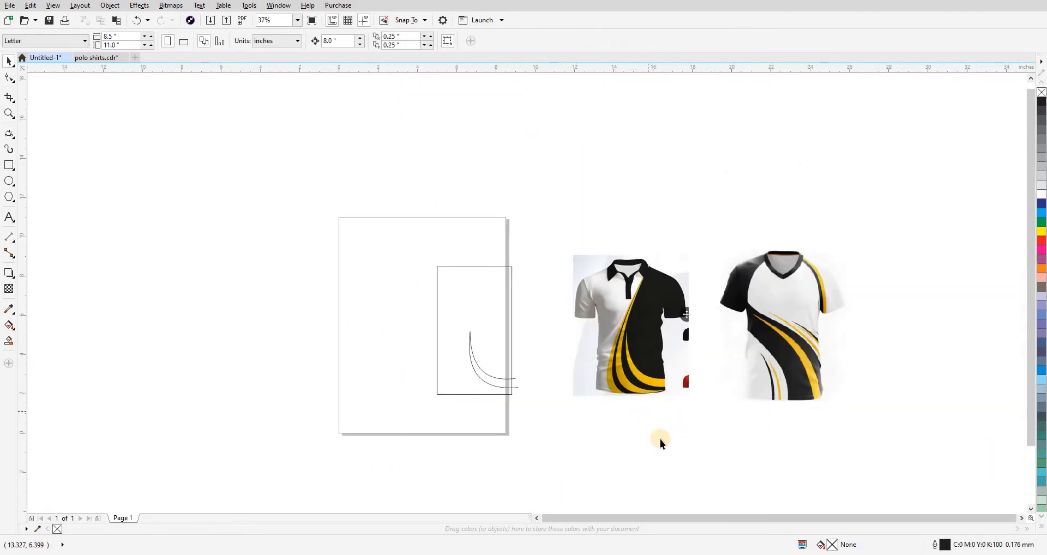
# Fill the area enclosed by the two curves and the rectangle's edge with black and no outline.
pyautogui.click(626, 428)
pyautogui.click(487, 376)
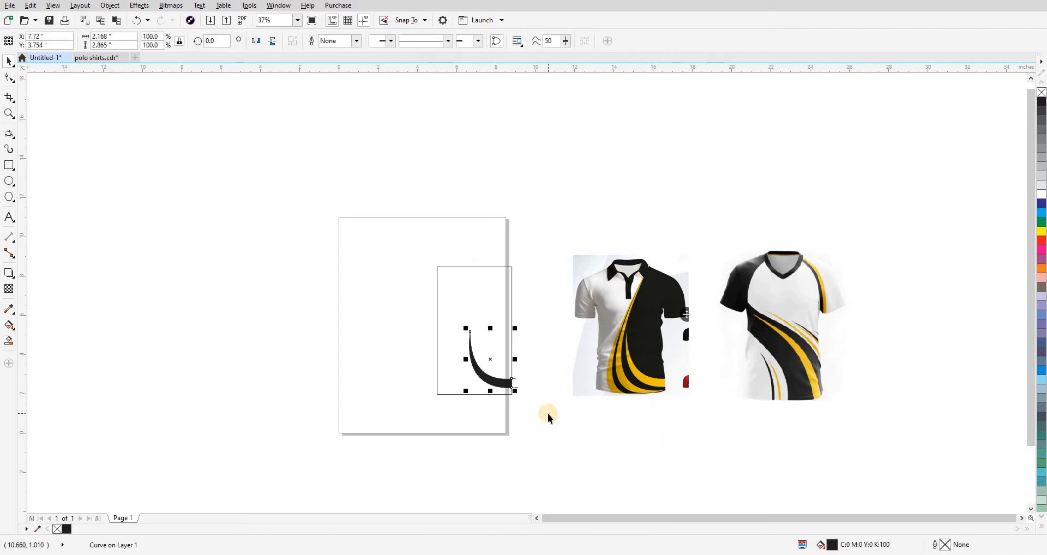
# Shift the filled stripe 8 inches right over the shirt to compare it, and return it to the rectangle.
pyautogui.press('Right')
pyautogui.scroll(5, 645, 363)
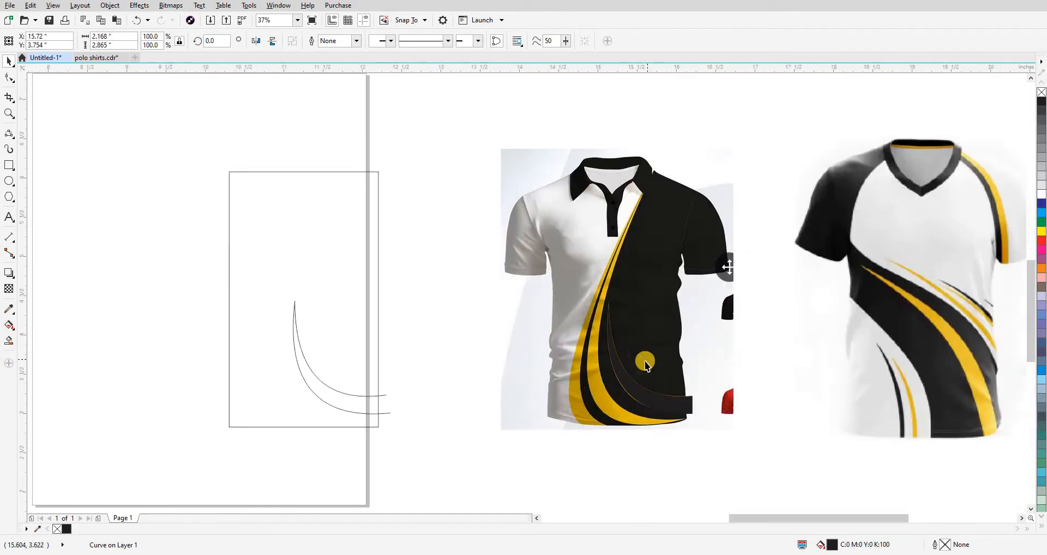
pyautogui.scroll(-5, 645, 364)
pyautogui.press('Left')
pyautogui.click(551, 420)
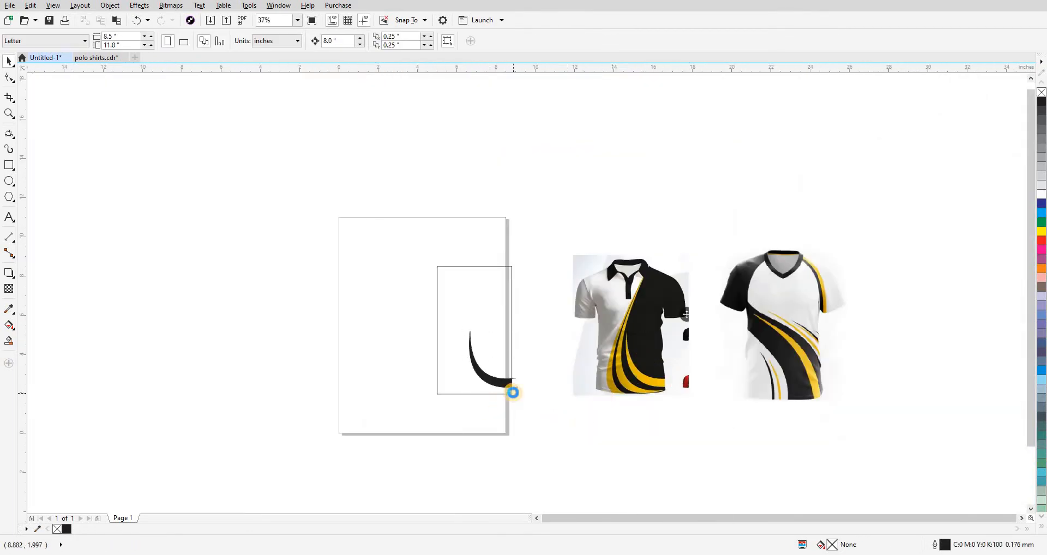
# Delete the leftover ends of the innermost stripe's tracing curves that stick out beyond the rectangle.
pyautogui.scroll(5, 521, 374)
pyautogui.click(518, 339)
pyautogui.press('Escape')
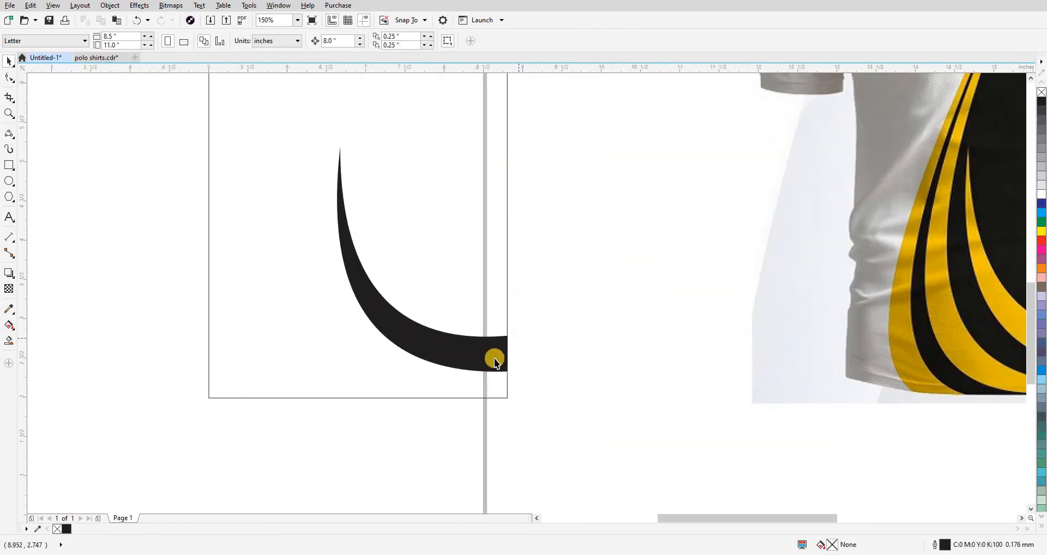
# Move the rectangle 8 inches right, back over the polo shirt picture.
pyautogui.scroll(-5, 494, 359)
pyautogui.press('F2')
pyautogui.moveTo(419, 226); pyautogui.dragTo(775, 399)
pyautogui.scroll(-1, 631, 427)
pyautogui.scroll(1, 613, 426)
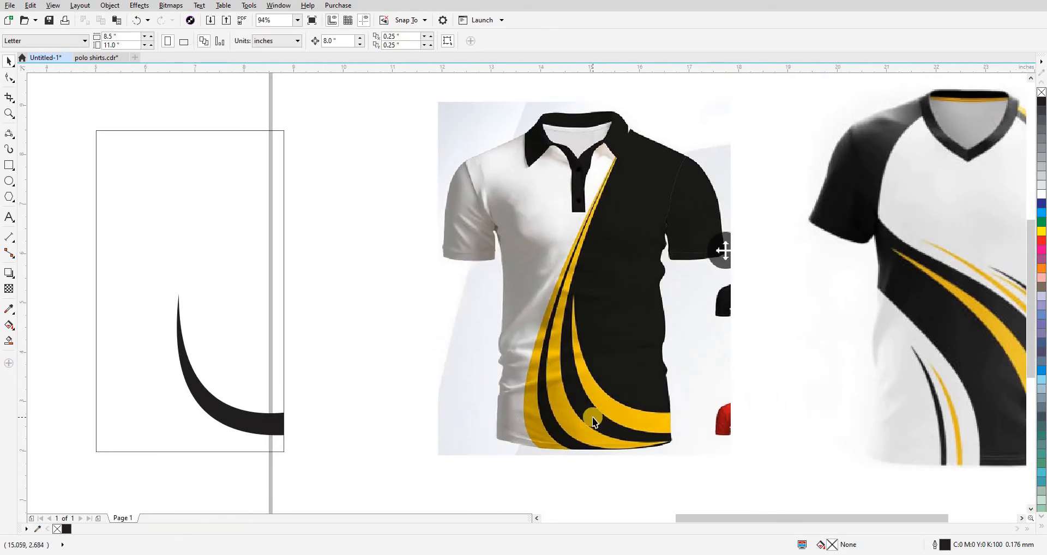
pyautogui.click(257, 357)
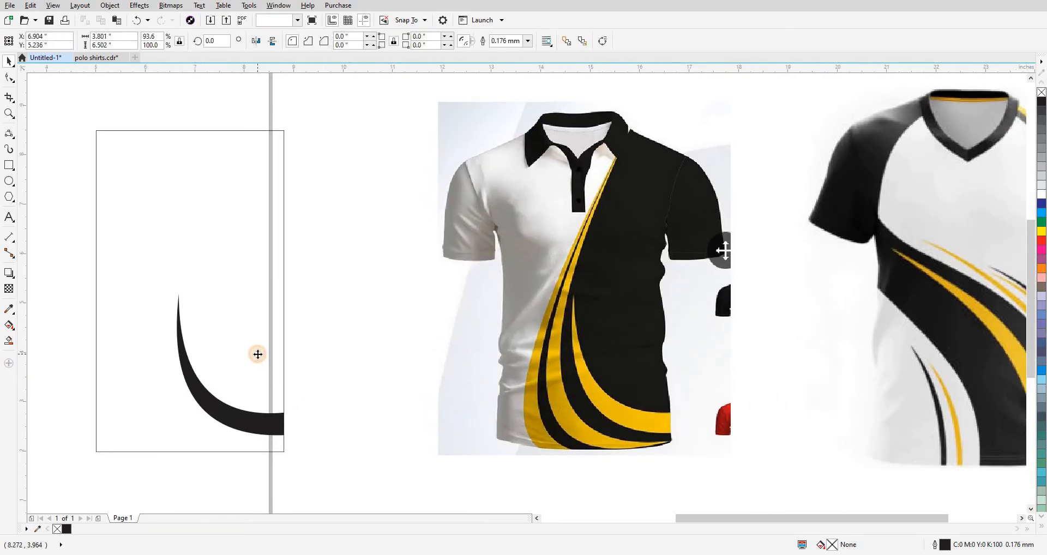
pyautogui.press('Right')
pyautogui.press('Escape')
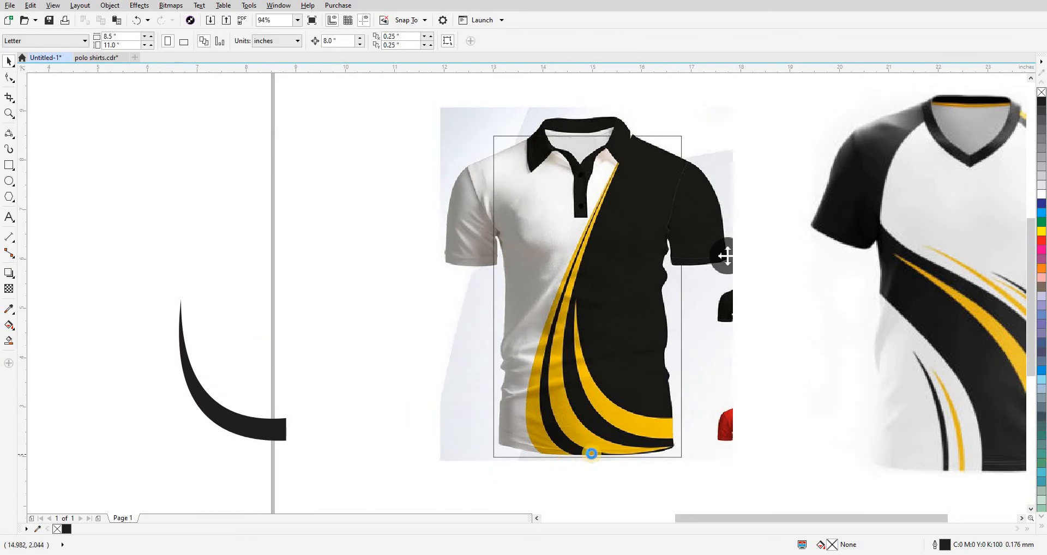
# Trace the lower inner edge of the middle yellow stripe with a 3-point curve about 2.3 by 0.8 inches, starting outside the rectangle.
pyautogui.scroll(3, 600, 455)
pyautogui.press('F5')
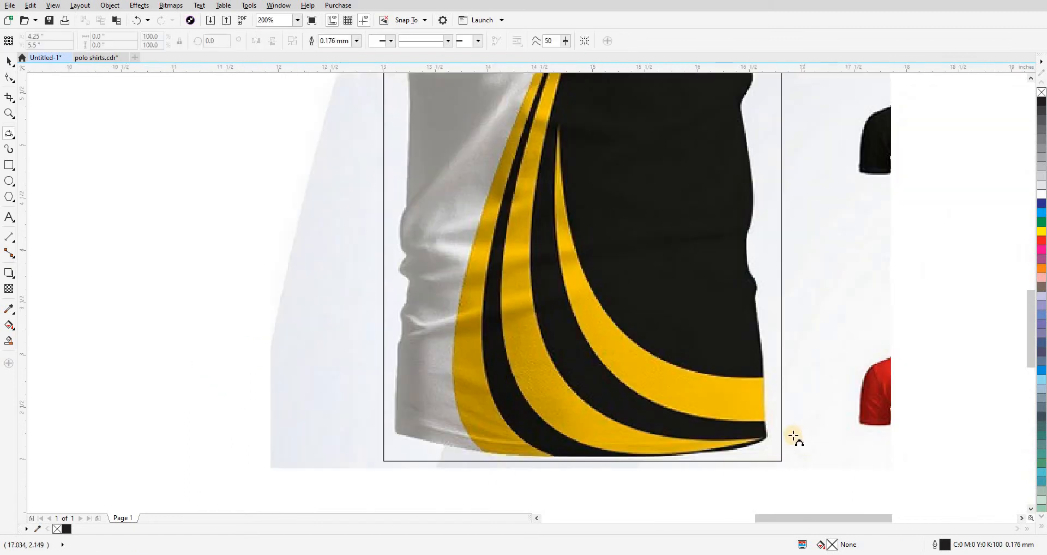
pyautogui.scroll(-2, 793, 442)
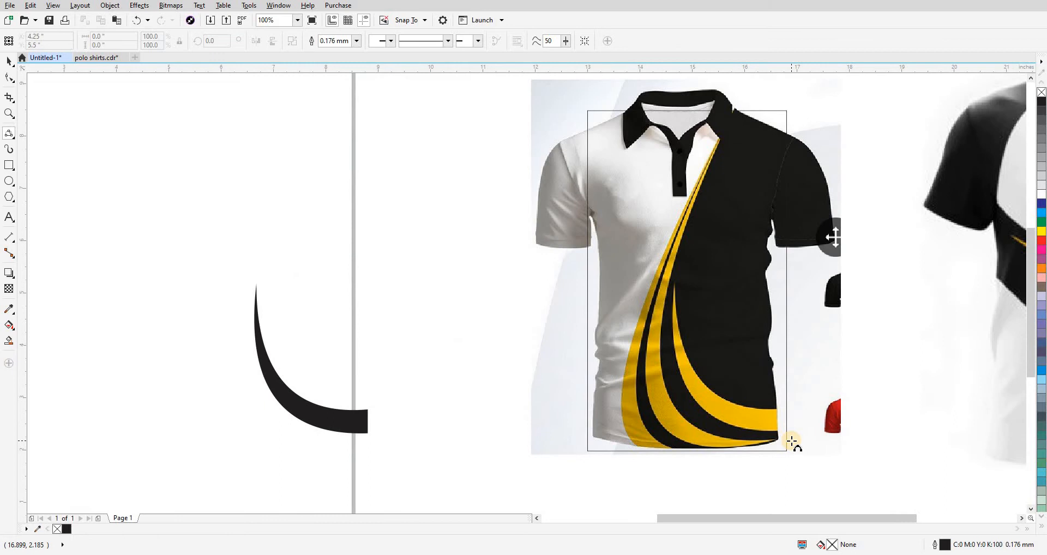
pyautogui.scroll(2, 792, 441)
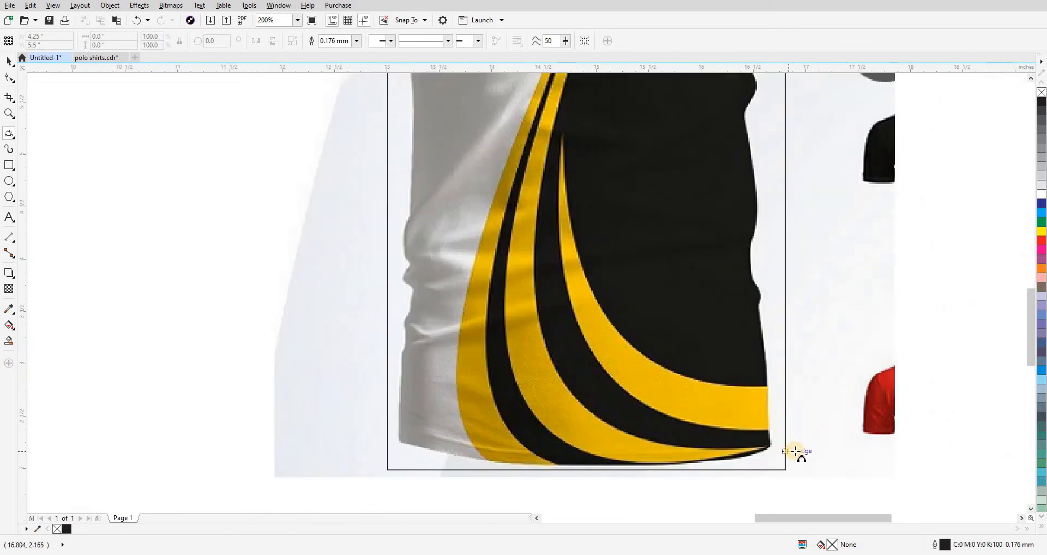
pyautogui.click(796, 448)
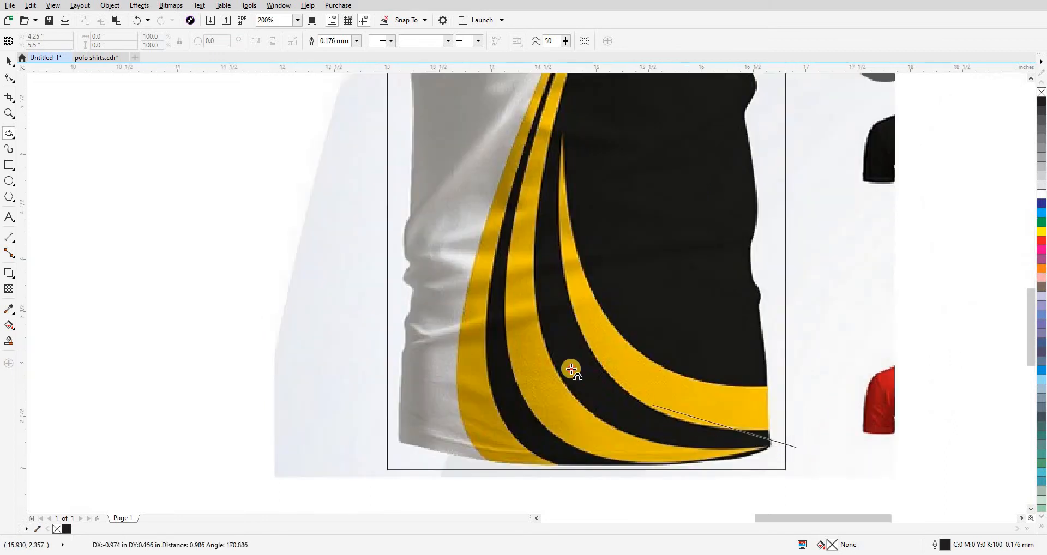
pyautogui.moveTo(554, 365); pyautogui.dragTo(639, 442)
pyautogui.click(616, 428)
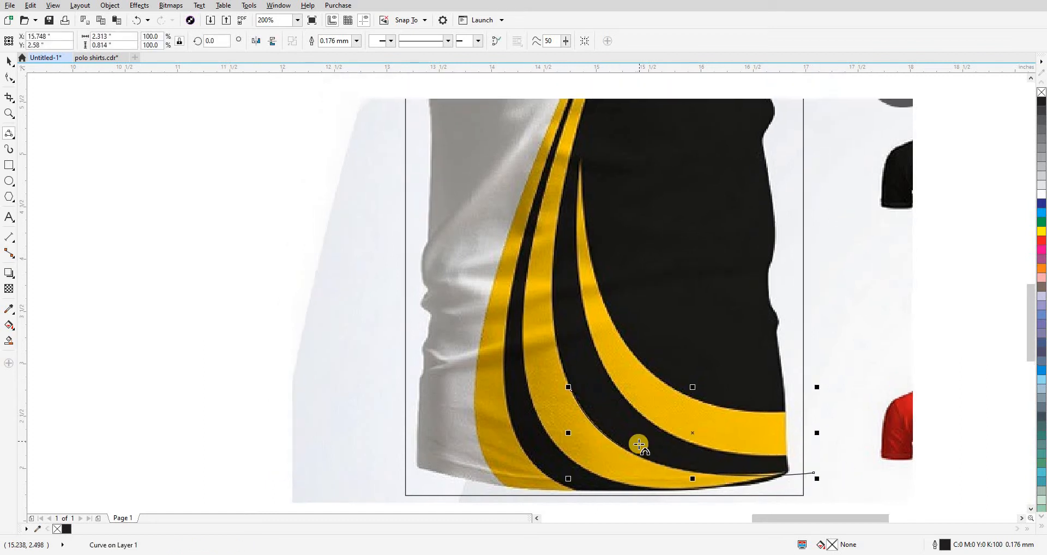
# Give the curve a cyan outline and continue it up the stripe's inner edge to about 2.5 by 3.6 inches overall.
pyautogui.rightClick(1042, 214)
pyautogui.moveTo(573, 389); pyautogui.dragTo(586, 97)
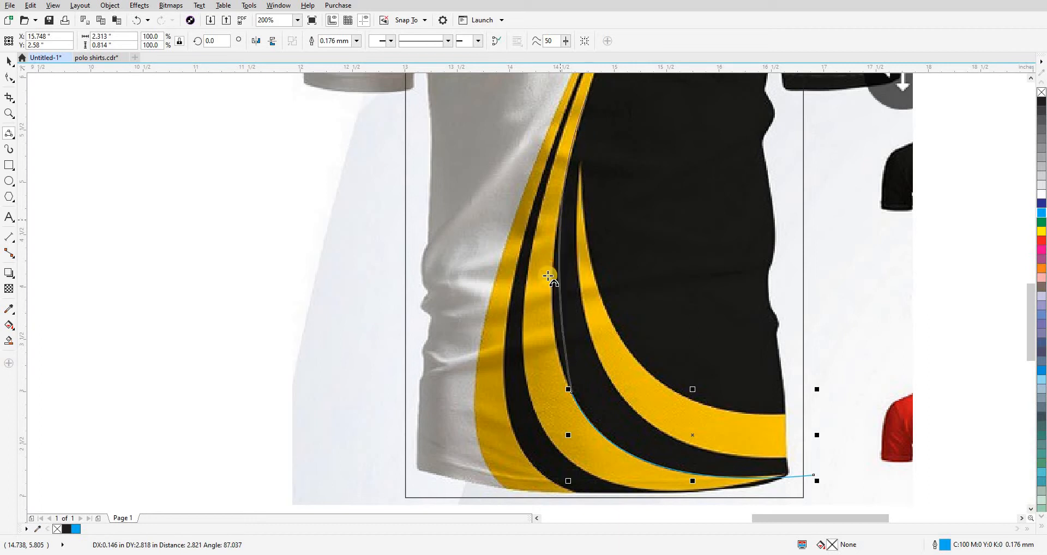
pyautogui.click(554, 297)
pyautogui.scroll(5, 564, 332)
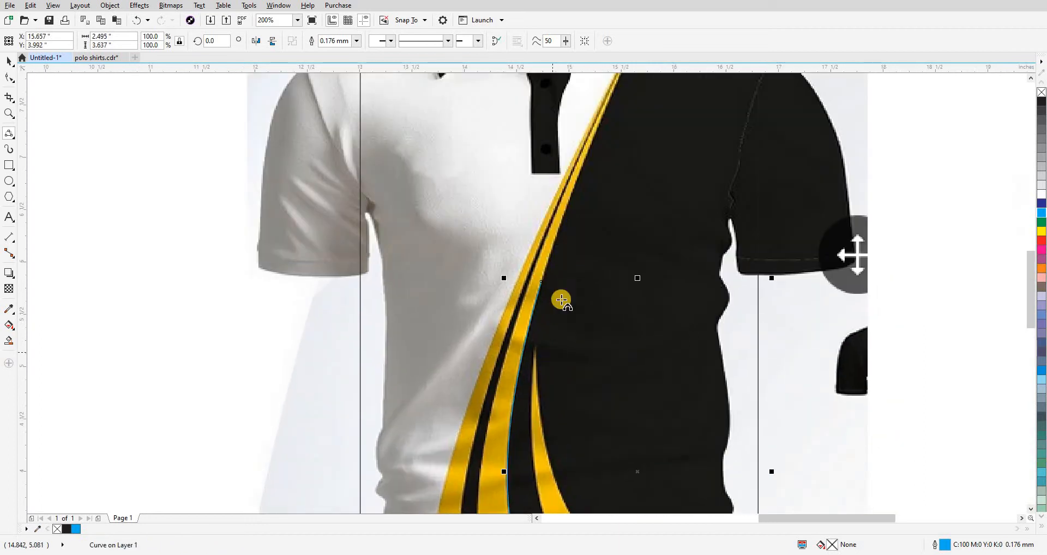
# Continue the curve up past the rectangle's top edge, about 2.5 by 6.9 inches overall.
pyautogui.click(526, 470)
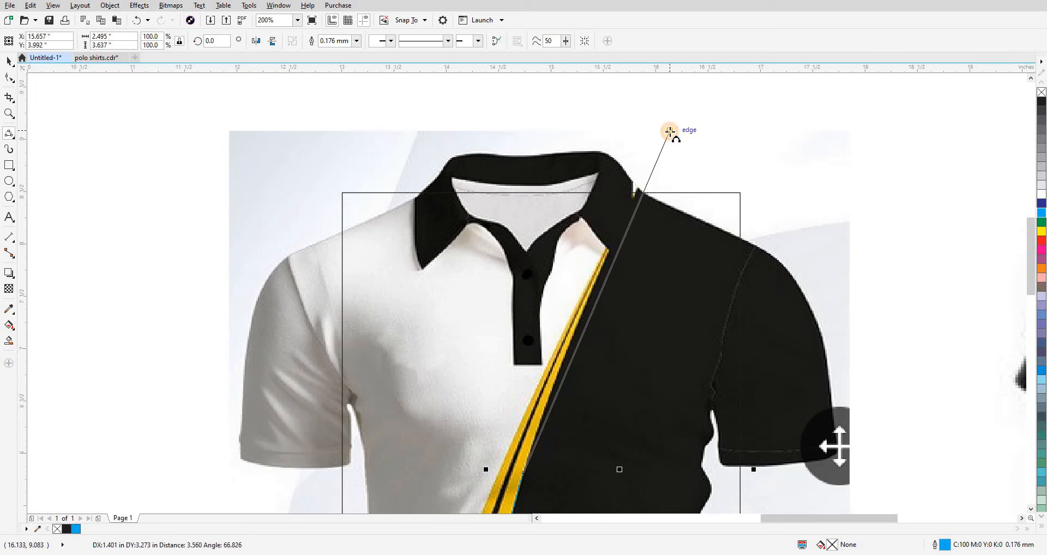
pyautogui.moveTo(670, 131); pyautogui.dragTo(565, 244)
pyautogui.scroll(-1, 565, 244)
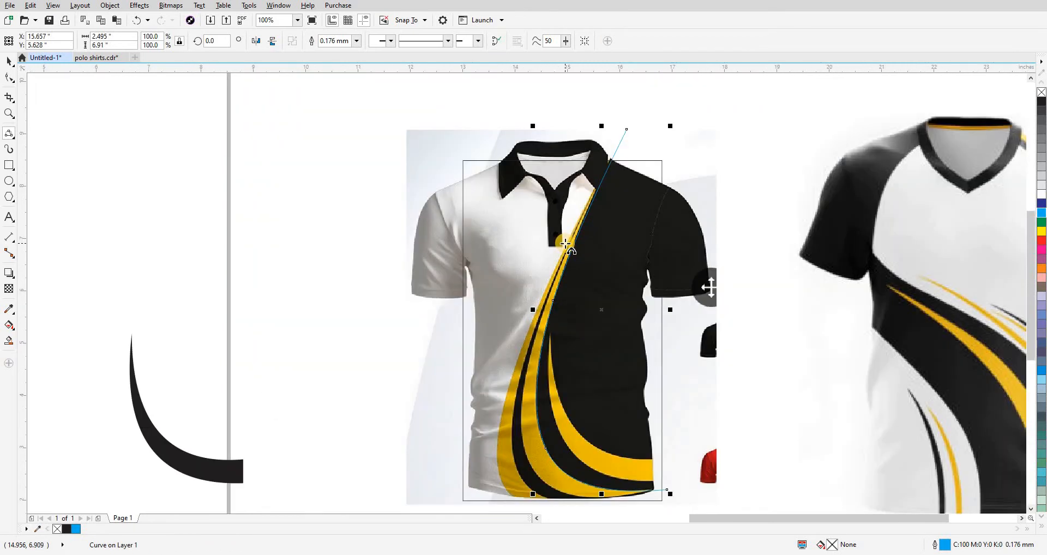
# Add two nodes to the cyan curve and reshape its lower part to follow the middle stripe's inner edge closely.
pyautogui.scroll(1, 556, 485)
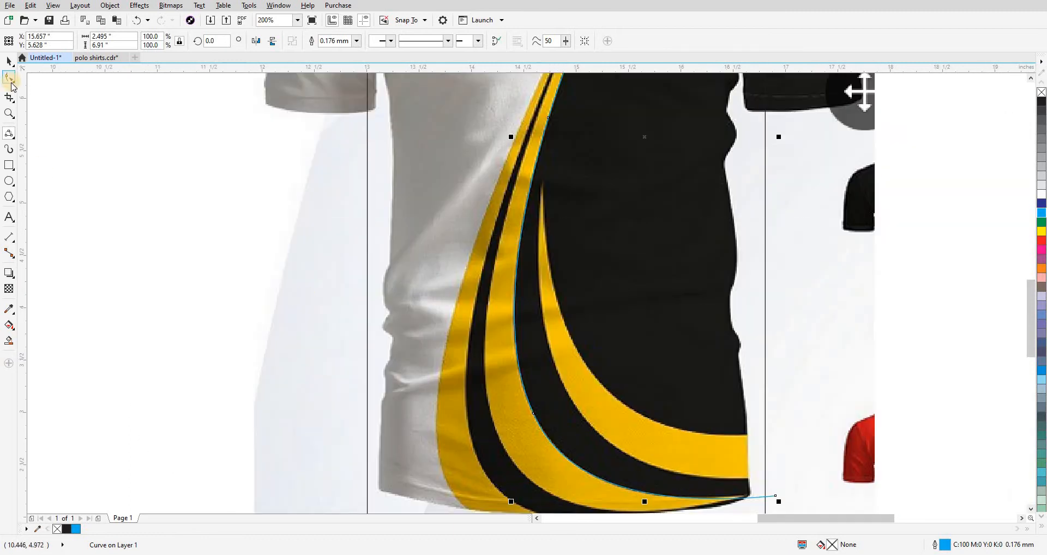
pyautogui.click(12, 82)
pyautogui.scroll(1, 537, 402)
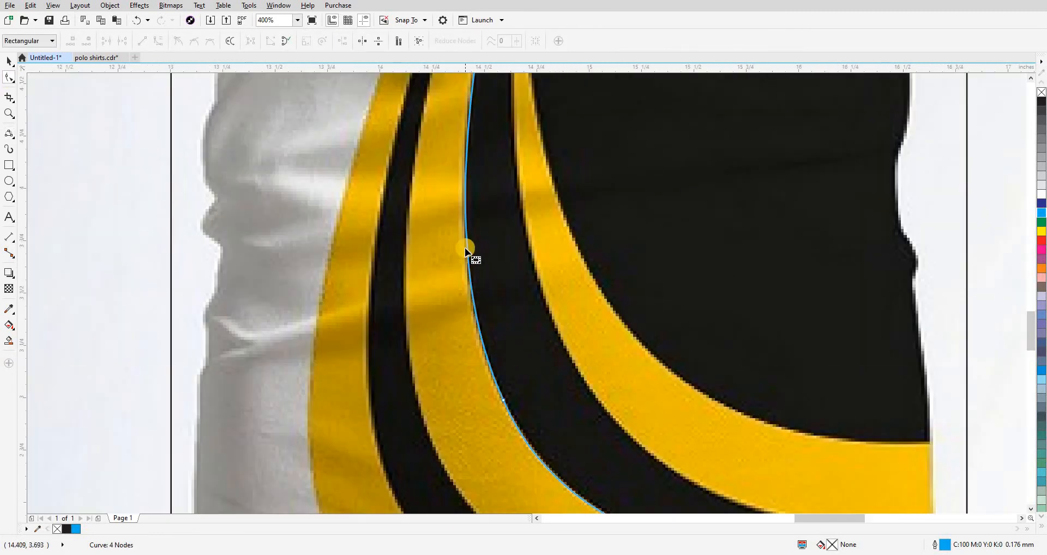
pyautogui.doubleClick(467, 243)
pyautogui.moveTo(461, 310); pyautogui.dragTo(442, 203)
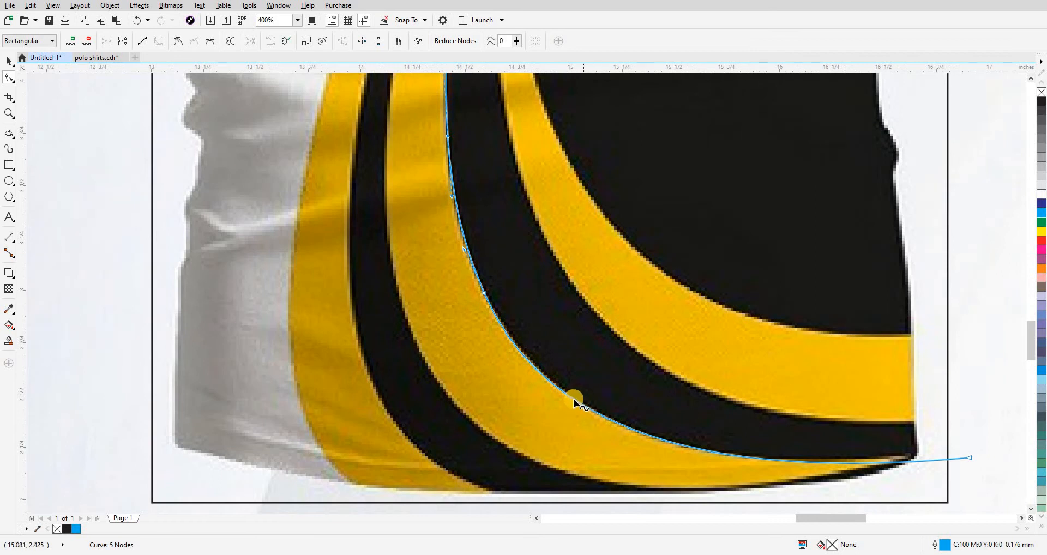
pyautogui.click(364, 331)
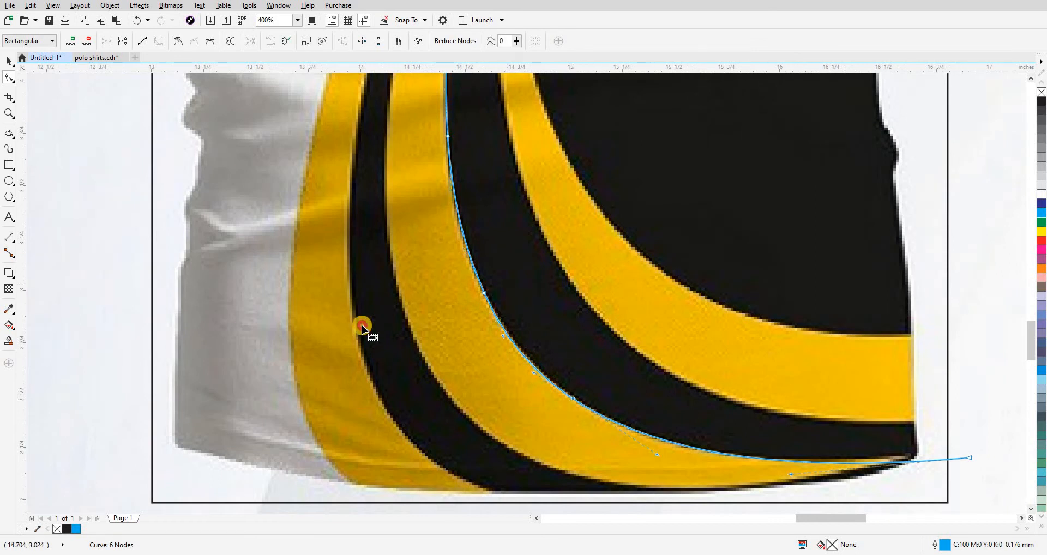
pyautogui.moveTo(896, 458); pyautogui.dragTo(846, 424)
pyautogui.scroll(1, 927, 447)
pyautogui.moveTo(912, 401); pyautogui.dragTo(914, 386)
pyautogui.moveTo(556, 418); pyautogui.dragTo(549, 429)
pyautogui.scroll(-3, 607, 406)
pyautogui.press('space')
pyautogui.scroll(1, 497, 412)
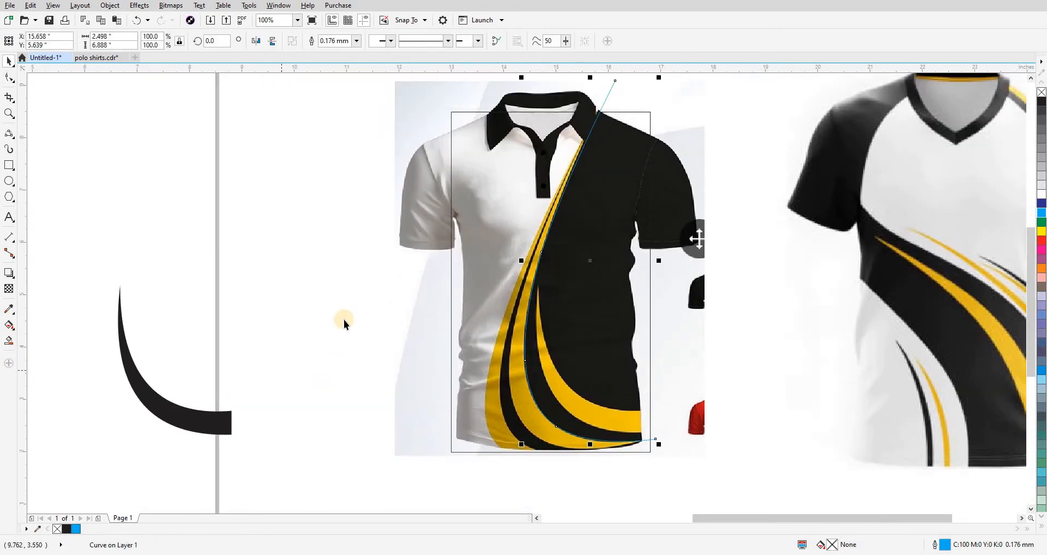
pyautogui.click(330, 309)
# Trace the upper outer edge of the middle stripe with a cyan 3-point curve about 2 by 5.1 inches, starting at the first curve's top end.
pyautogui.scroll(1, 330, 310)
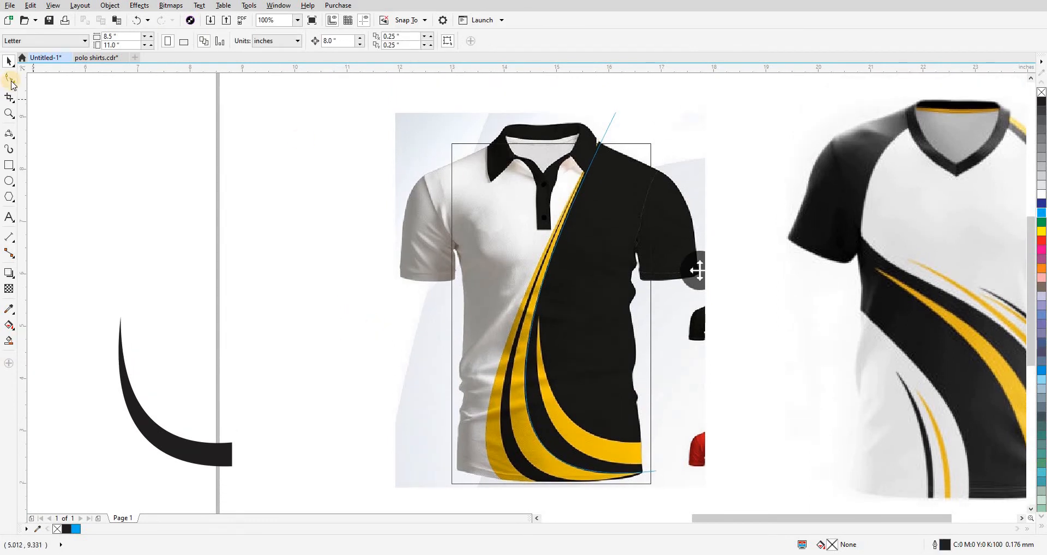
pyautogui.click(12, 82)
pyautogui.click(208, 141)
pyautogui.click(614, 112)
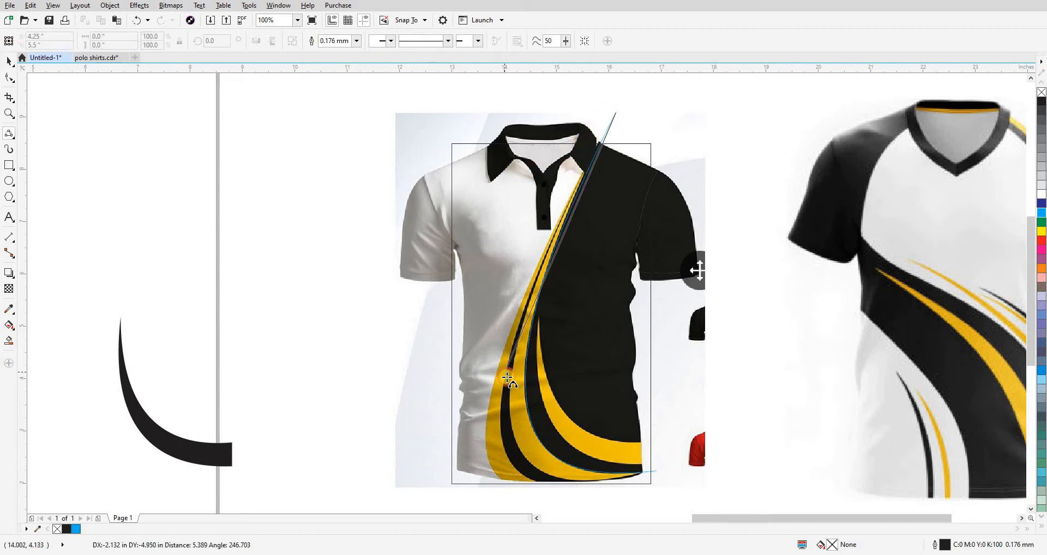
pyautogui.moveTo(511, 380); pyautogui.dragTo(541, 273)
pyautogui.scroll(4, 526, 282)
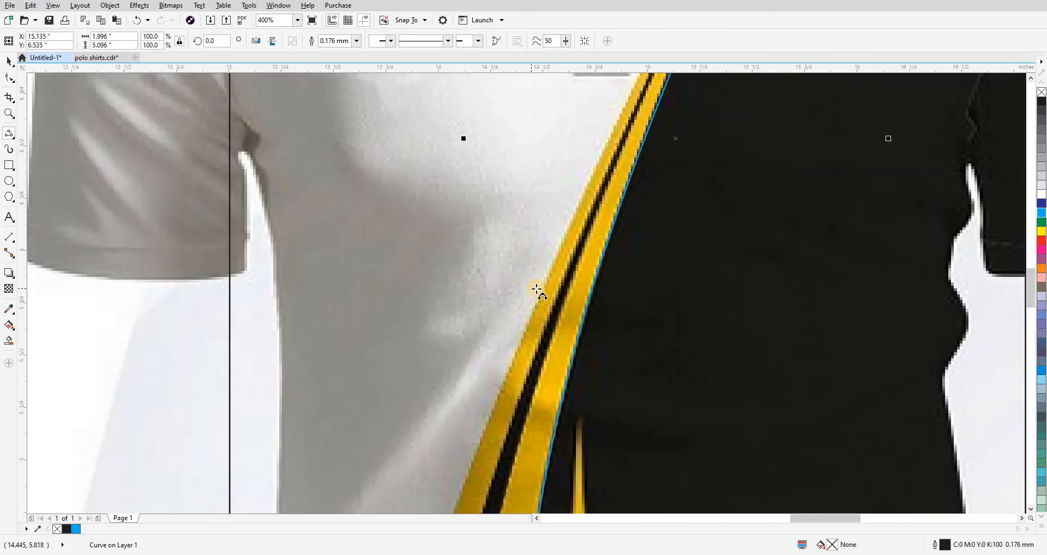
# Continue the outer-edge curve down around the stripe's bend to the shirt hem, about 2 by 7 inches overall.
pyautogui.scroll(-4, 537, 289)
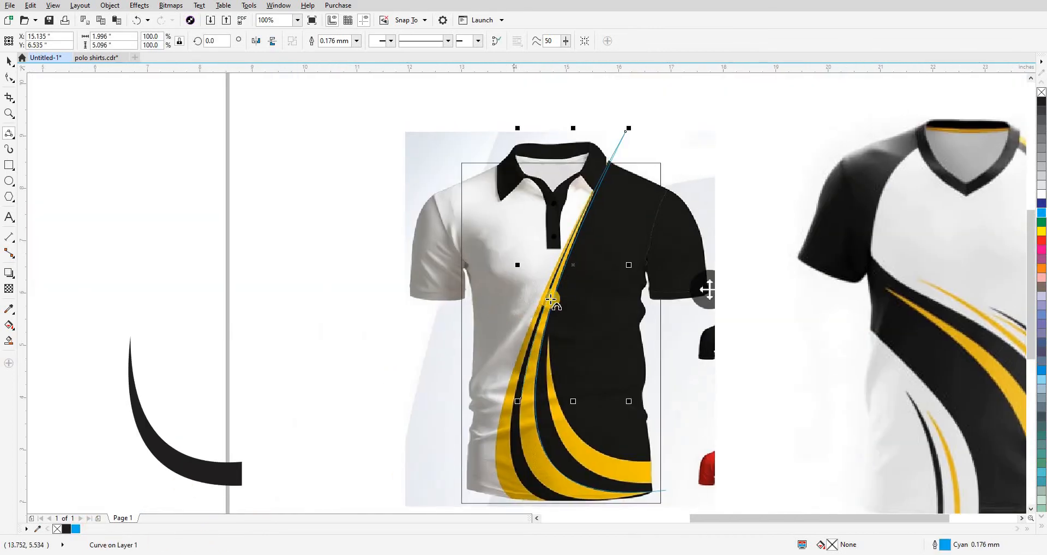
pyautogui.scroll(2, 550, 310)
pyautogui.scroll(-5, 524, 179)
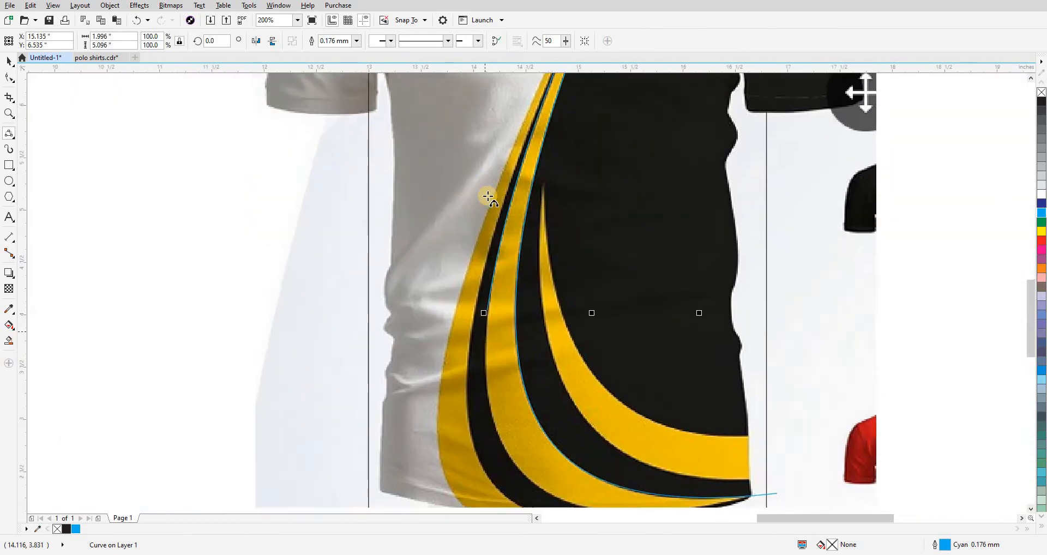
pyautogui.click(490, 177)
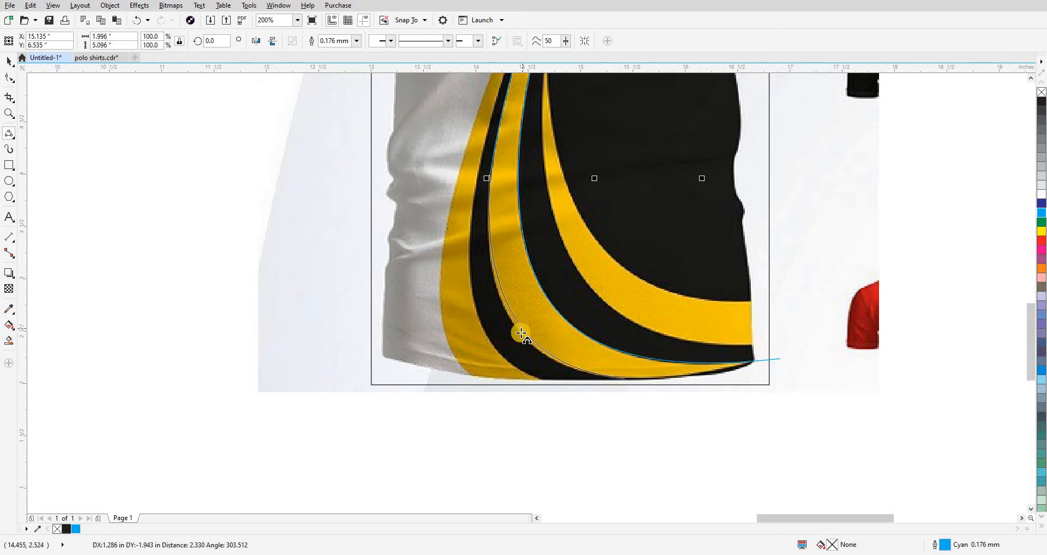
pyautogui.click(521, 334)
pyautogui.click(626, 378)
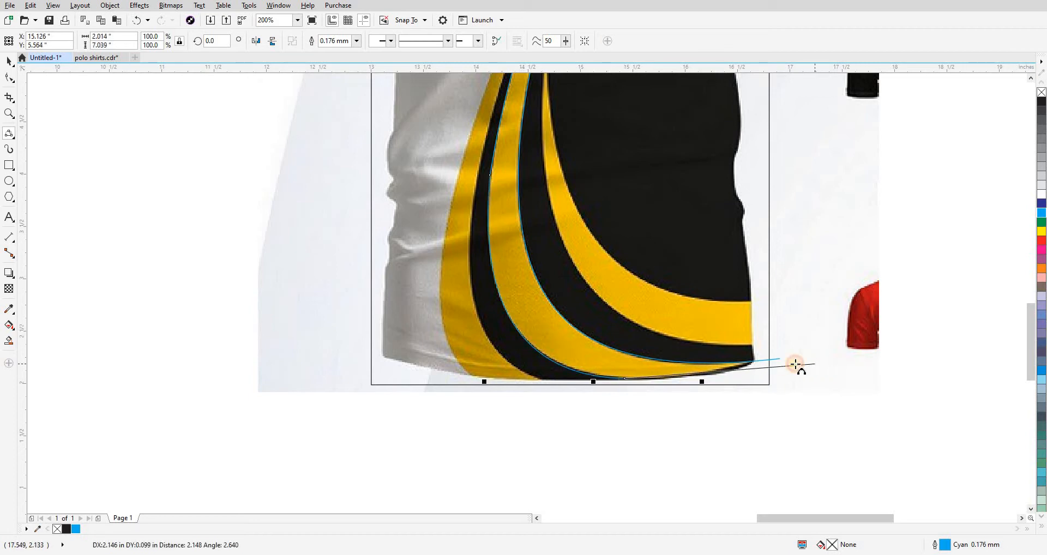
pyautogui.moveTo(781, 363); pyautogui.dragTo(783, 371)
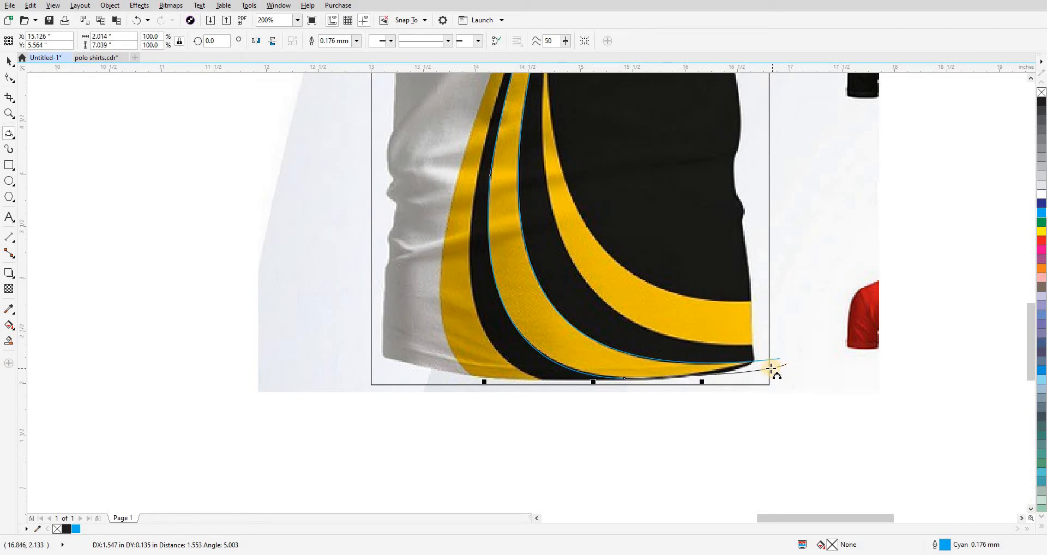
pyautogui.click(751, 369)
pyautogui.scroll(1, 751, 370)
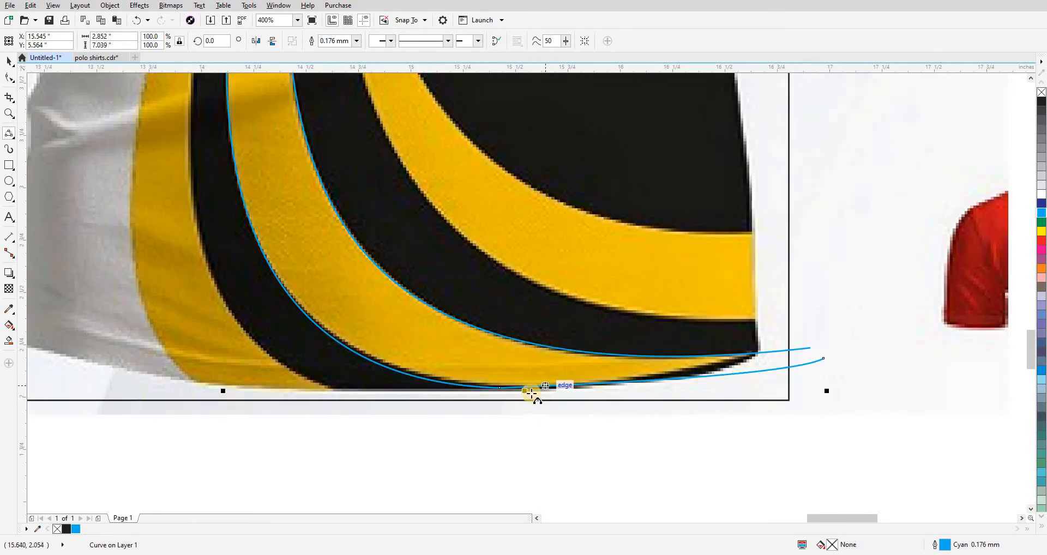
pyautogui.hotkey('ctrl', 'z')
# Extend the outer-edge curve along the hem past the rectangle's side, about 3 by 7 inches overall.
pyautogui.moveTo(503, 389); pyautogui.dragTo(827, 345)
pyautogui.click(860, 389)
pyautogui.hotkey('ctrl', 'z')
pyautogui.press('space')
pyautogui.scroll(-3, 852, 388)
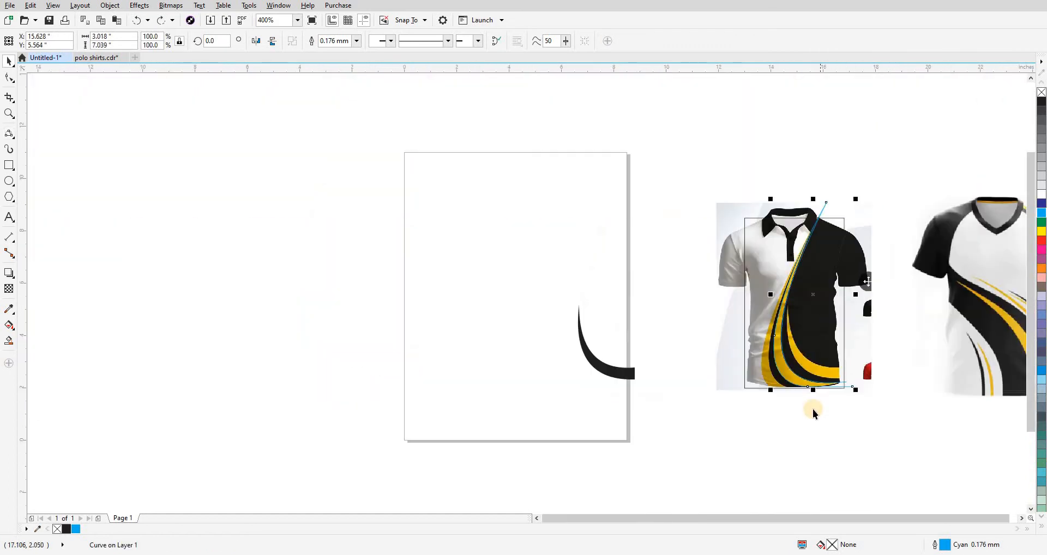
pyautogui.click(812, 409)
# Move the rectangle and both middle-stripe curves 8 inches left, away from the shirt picture.
pyautogui.scroll(1, 781, 362)
pyautogui.scroll(2, 780, 362)
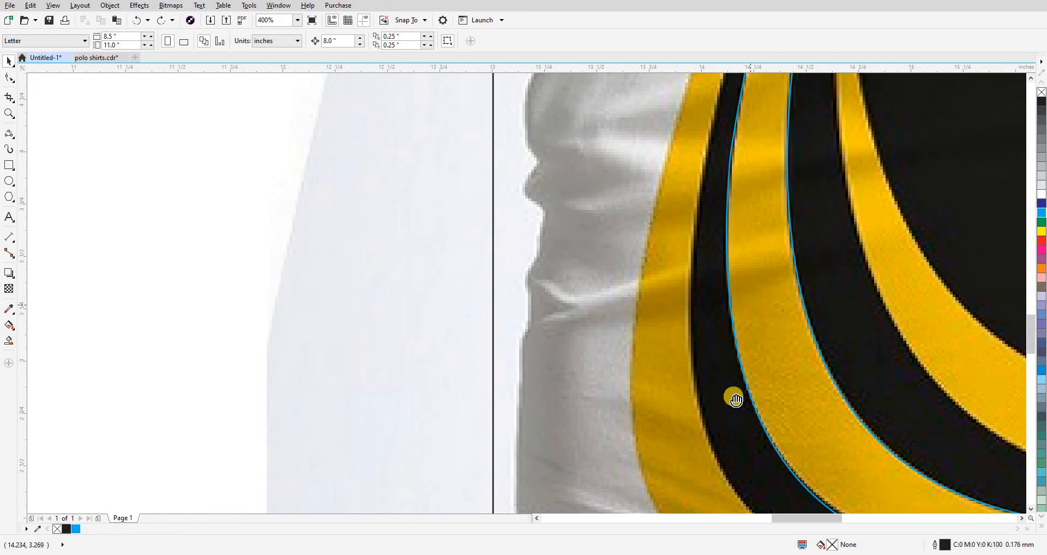
pyautogui.scroll(-3, 736, 400)
pyautogui.scroll(3, 784, 185)
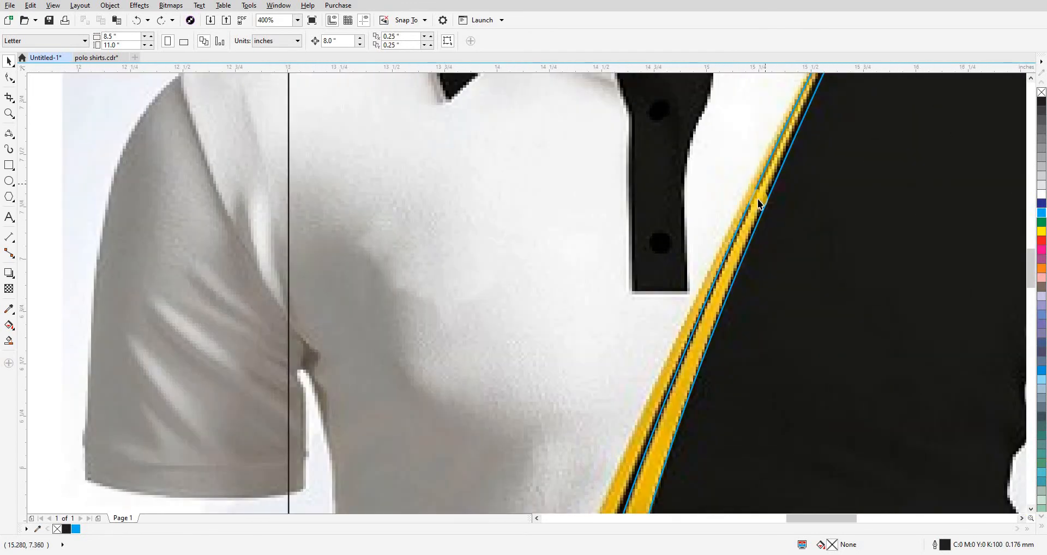
pyautogui.scroll(-3, 760, 203)
pyautogui.scroll(-1, 737, 340)
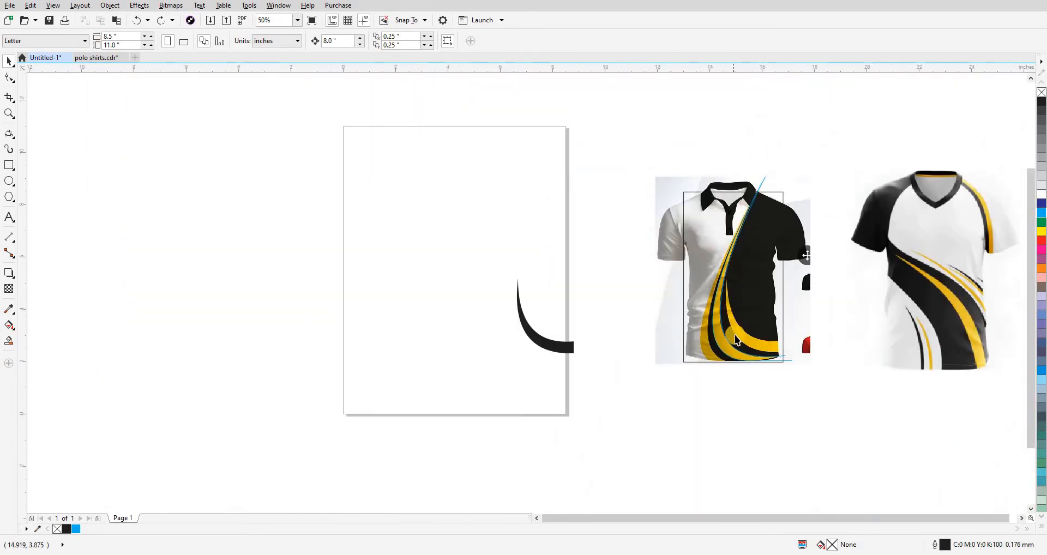
pyautogui.click(704, 361)
pyautogui.press('Left')
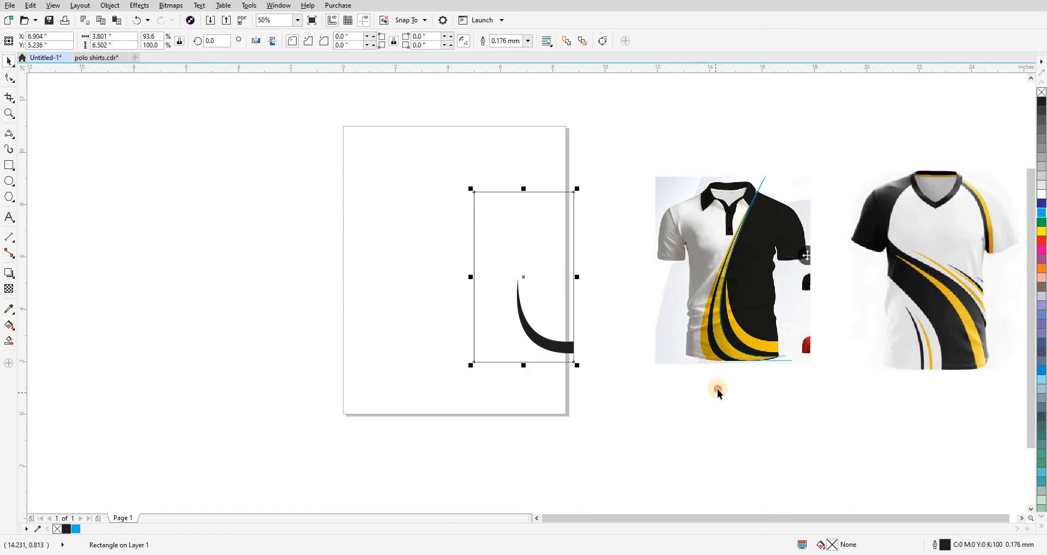
pyautogui.click(724, 349)
pyautogui.press('Left')
pyautogui.click(726, 339)
pyautogui.press('Left')
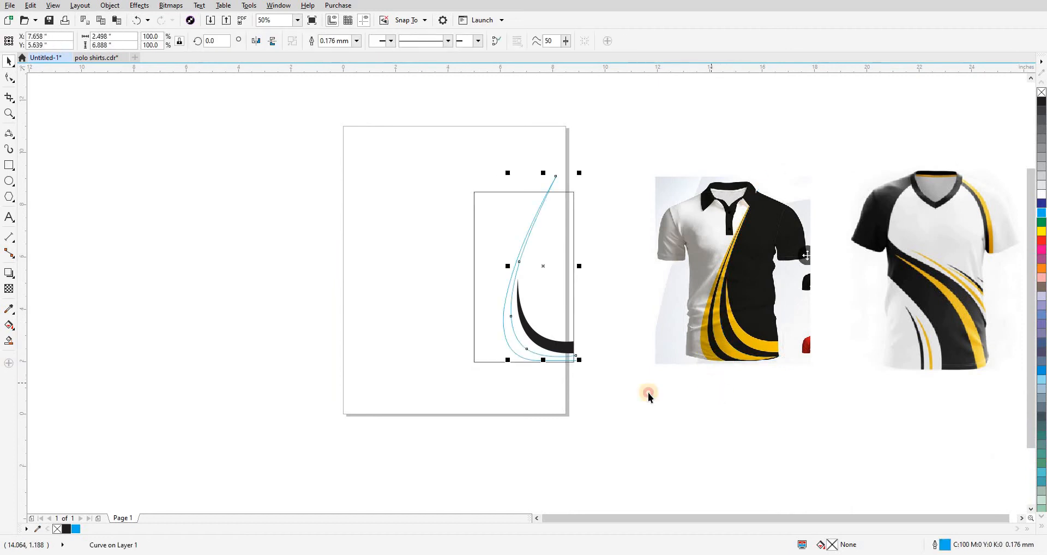
# Fill the area between the two cyan curves inside the rectangle with black and no outline.
pyautogui.click(649, 393)
pyautogui.scroll(1, 498, 344)
pyautogui.press('space')
pyautogui.click(522, 338)
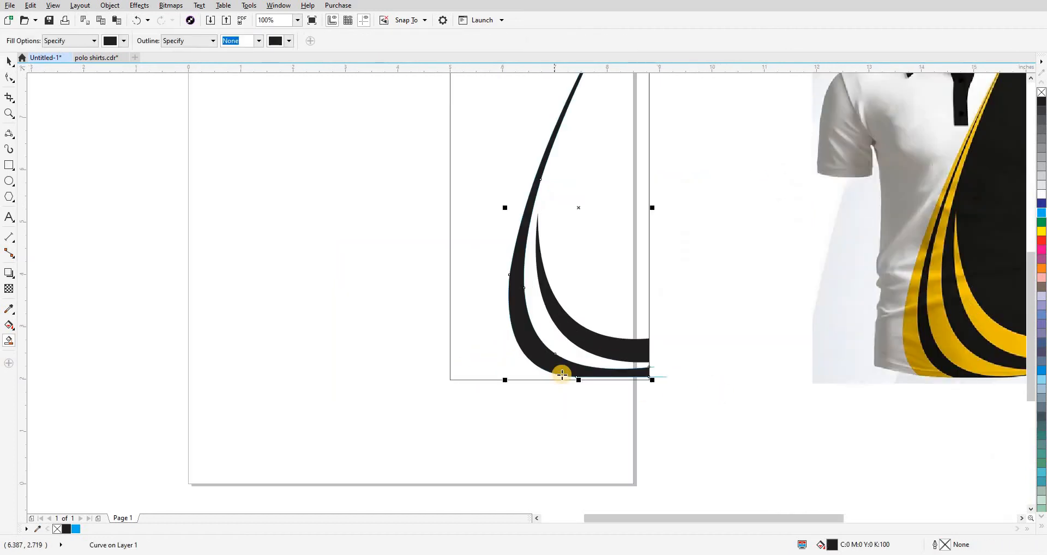
# Delete the cyan tracing curves of the middle stripe, keeping the filled shape and the rectangle.
pyautogui.scroll(-1, 565, 376)
pyautogui.press('space')
pyautogui.click(600, 411)
pyautogui.scroll(1, 602, 373)
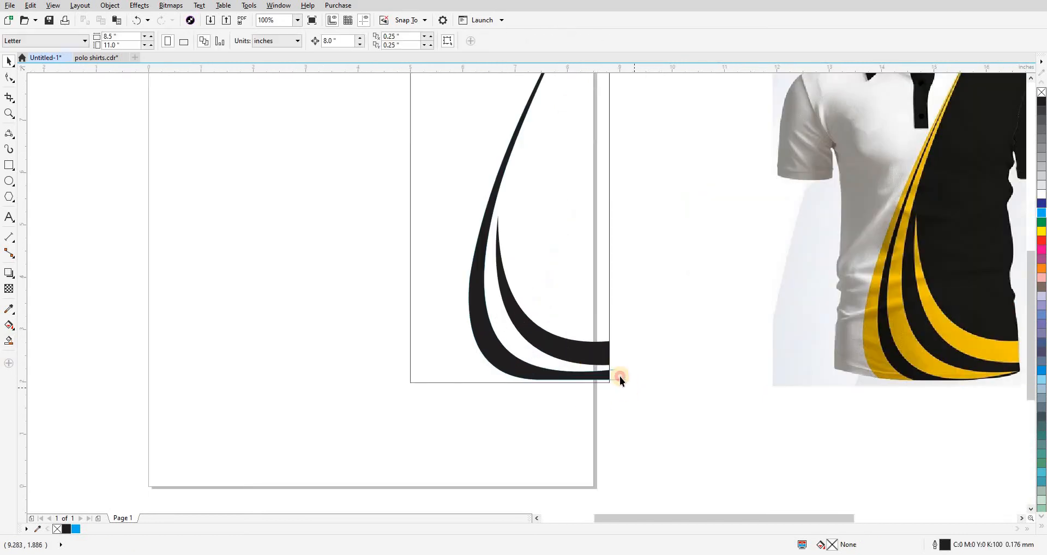
# Delete the leftover cyan tracing curves along the edges of the middle black stripe.
pyautogui.moveTo(611, 365); pyautogui.dragTo(609, 361)
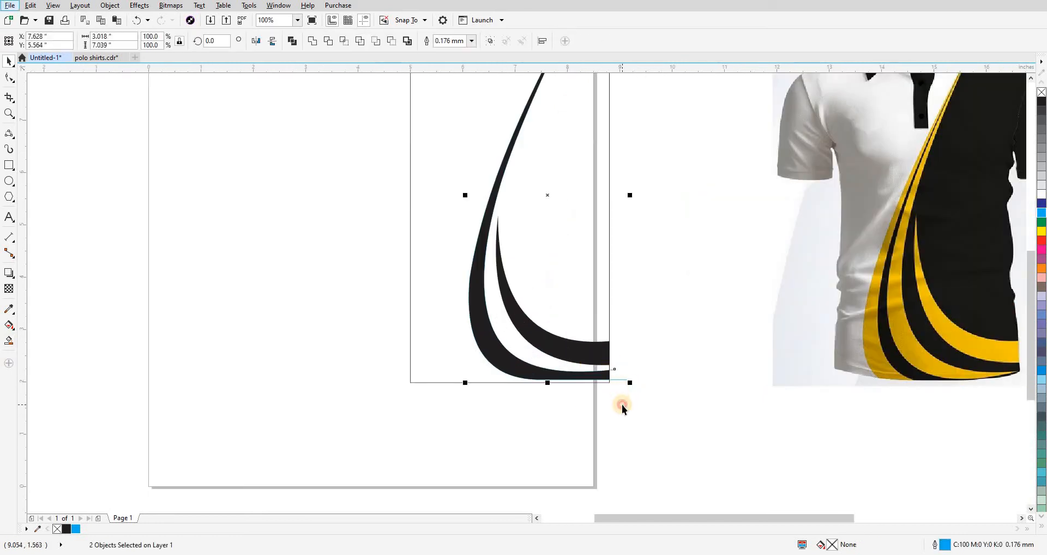
pyautogui.click(621, 404)
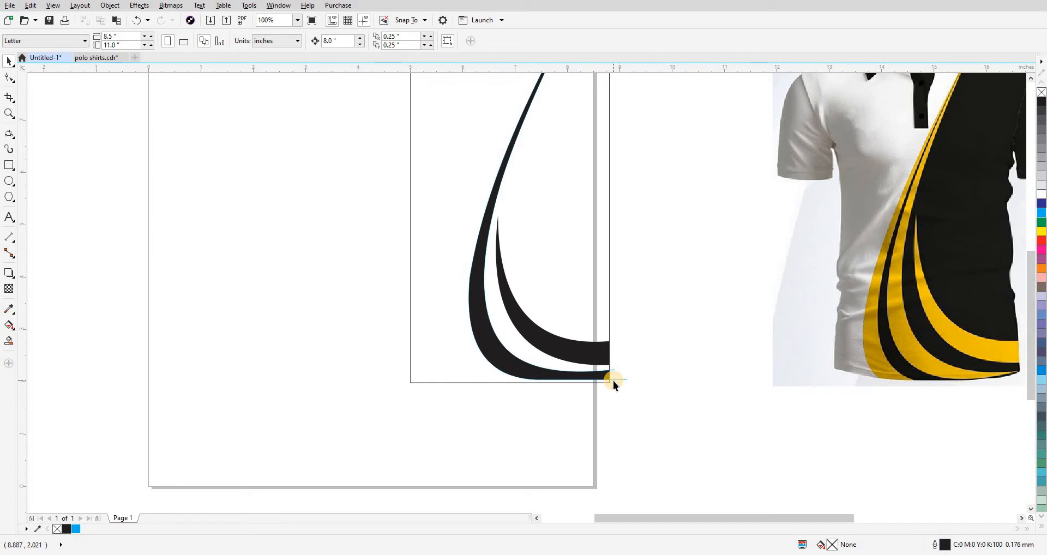
pyautogui.click(614, 379)
pyautogui.scroll(1, 612, 376)
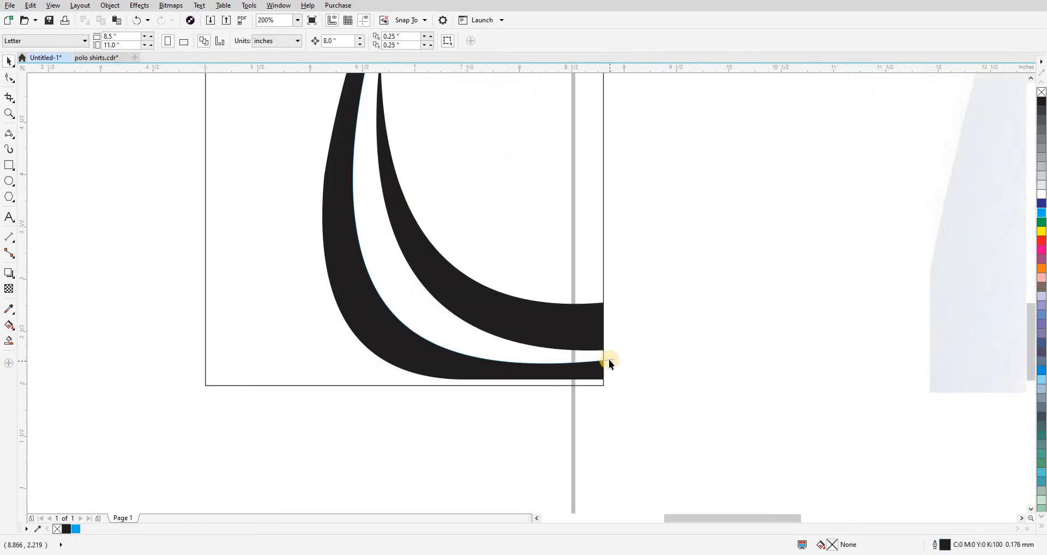
pyautogui.click(627, 380)
pyautogui.scroll(-2, 479, 374)
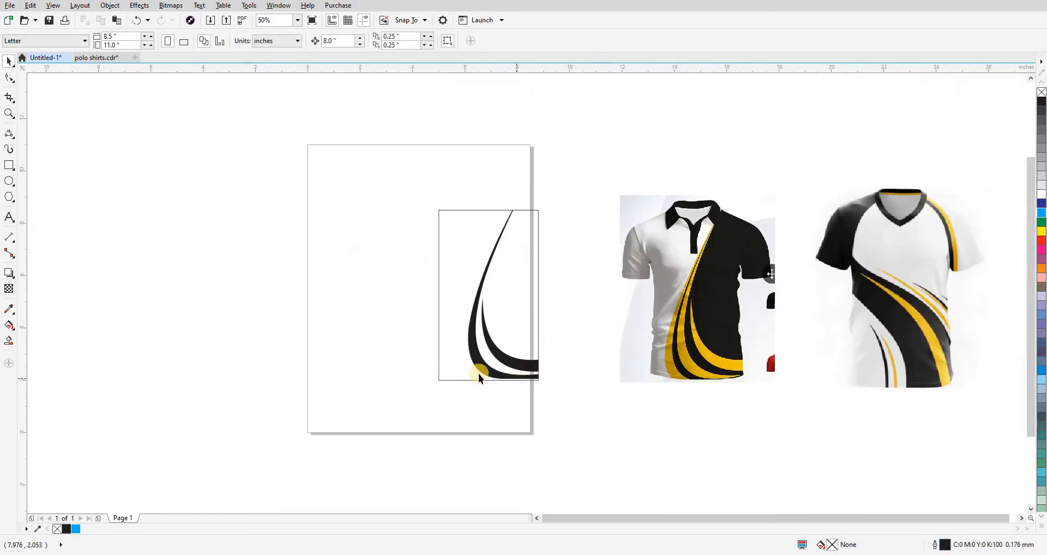
# Move the rectangle 8 inches right, back over the polo shirt picture.
pyautogui.click(445, 357)
pyautogui.click(640, 384)
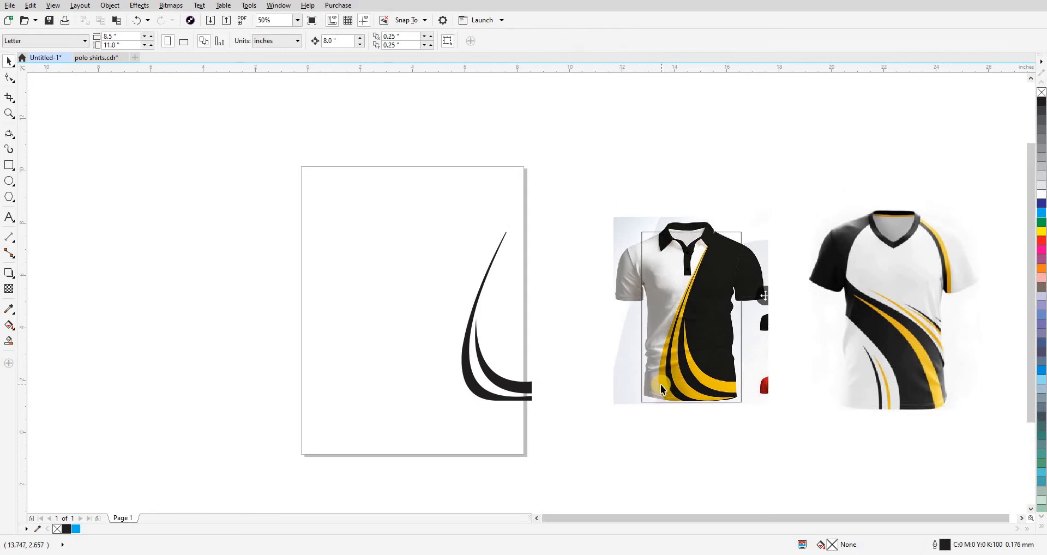
# Trace the outer edge of the outermost yellow stripe with a curve from below the hem up to the collar tip.
pyautogui.scroll(1, 660, 385)
pyautogui.press('F5')
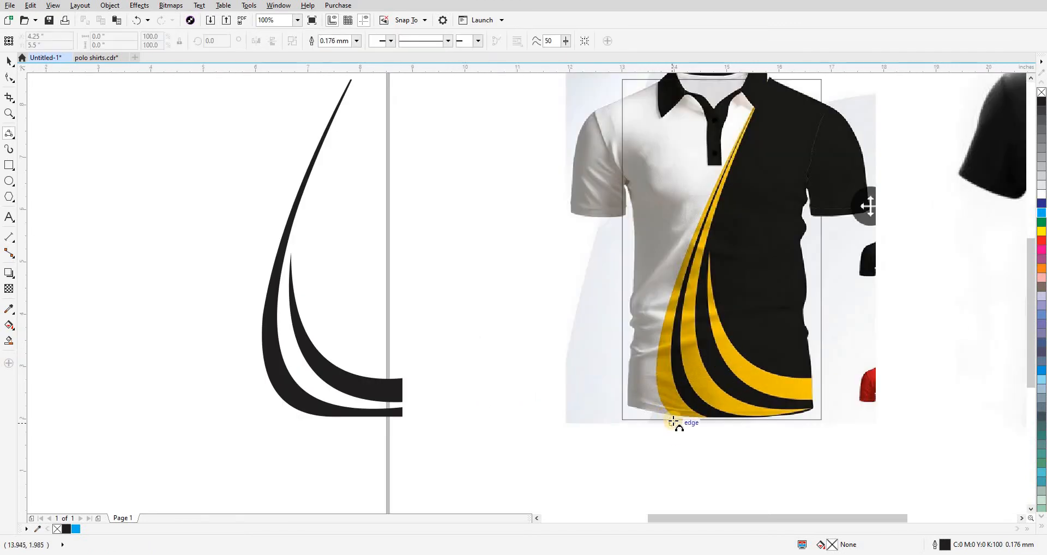
pyautogui.scroll(3, 673, 423)
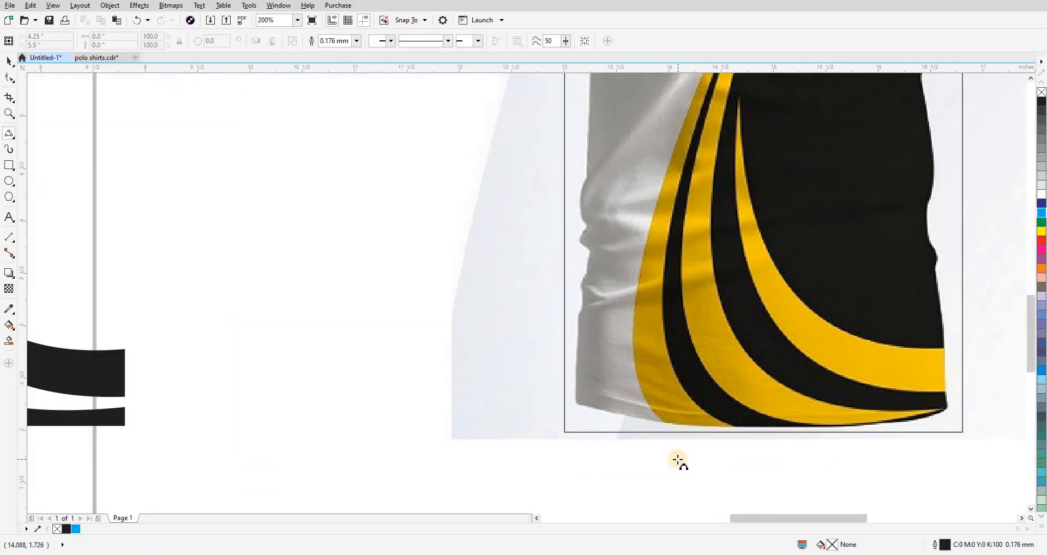
pyautogui.click(662, 473)
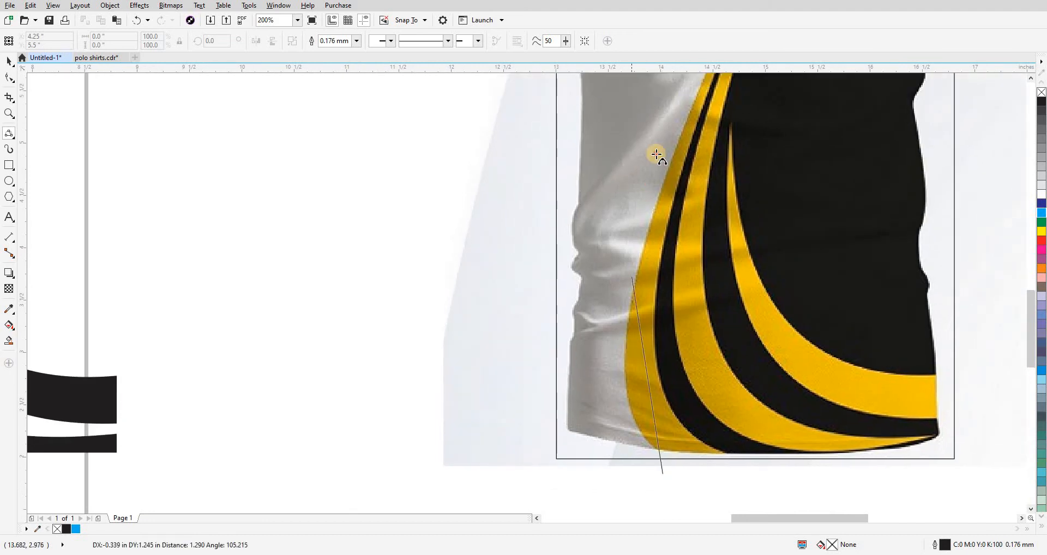
pyautogui.moveTo(677, 146); pyautogui.dragTo(651, 222)
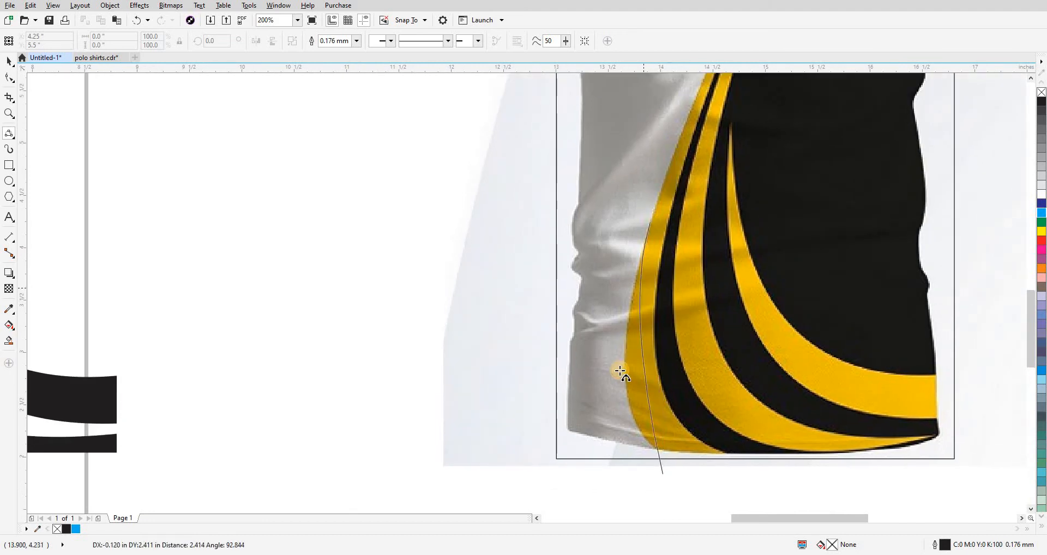
pyautogui.click(628, 398)
pyautogui.moveTo(657, 273); pyautogui.dragTo(572, 505)
pyautogui.moveTo(655, 182); pyautogui.dragTo(685, 165)
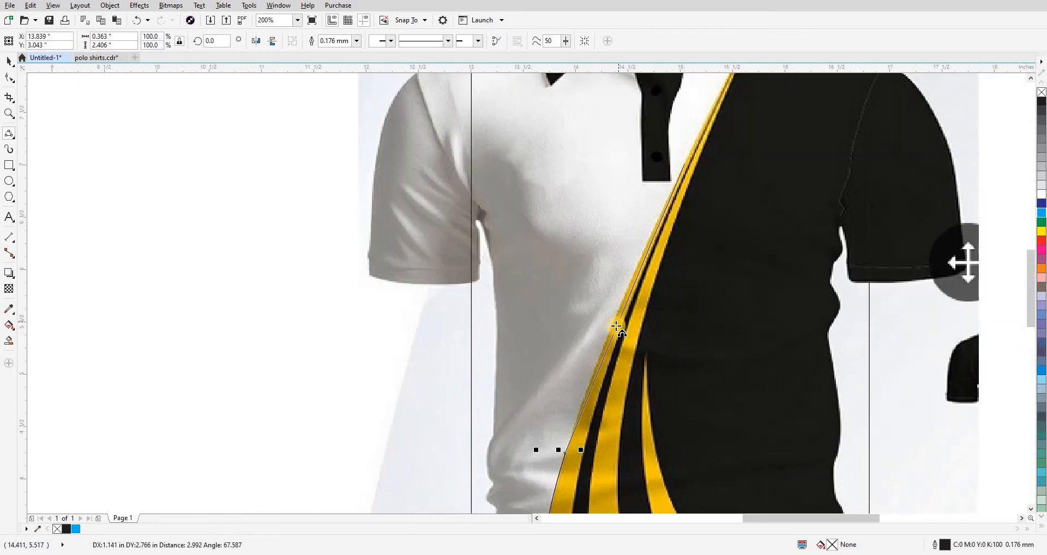
pyautogui.moveTo(670, 225); pyautogui.dragTo(643, 280)
pyautogui.scroll(3, 643, 280)
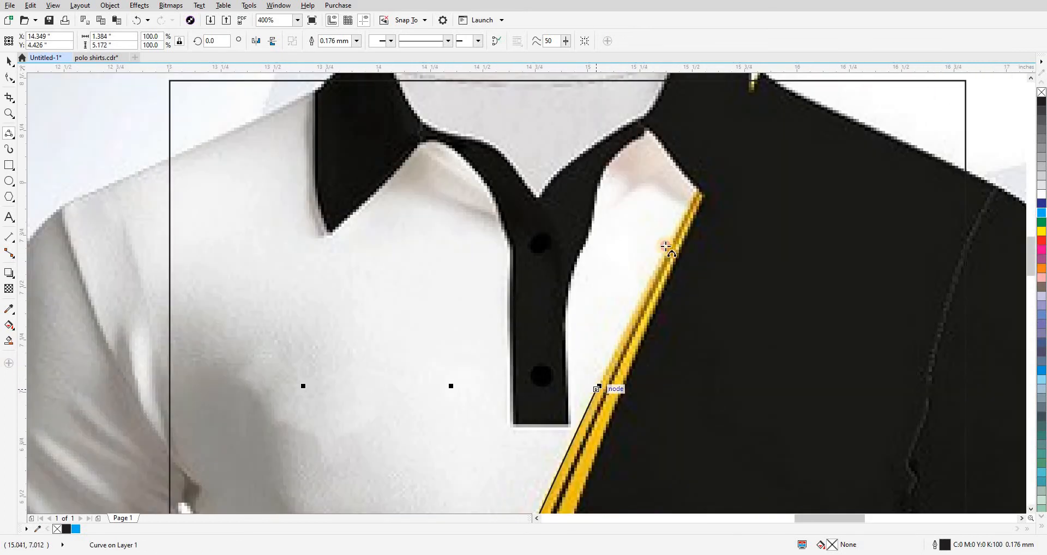
pyautogui.moveTo(666, 247); pyautogui.dragTo(641, 315)
# Trace the stripe's inner edge from the collar tip down past the hem and outline the curve in cyan, about 1.9 by 6.3 inches overall.
pyautogui.scroll(-3, 712, 160)
pyautogui.click(642, 318)
pyautogui.moveTo(592, 474); pyautogui.dragTo(633, 206)
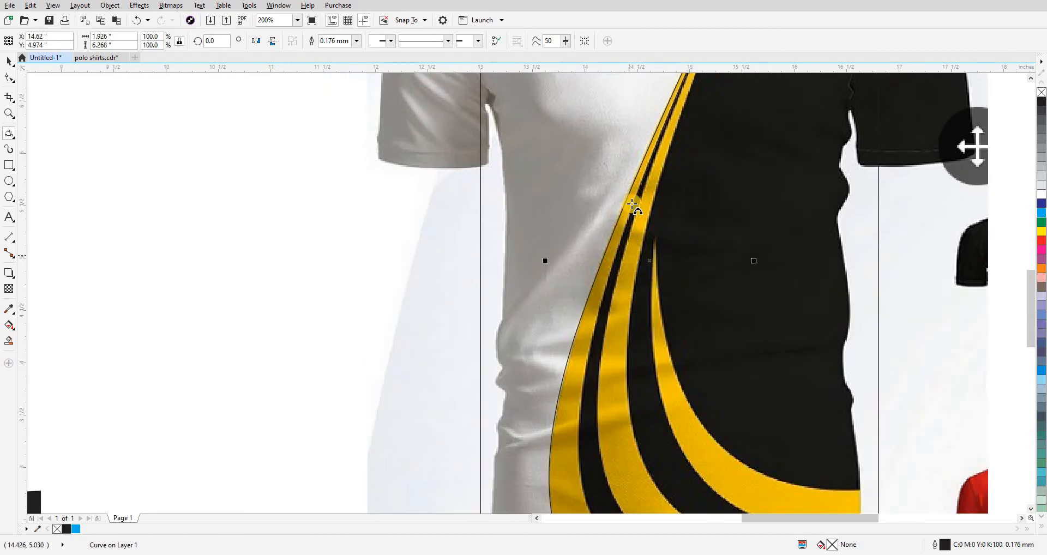
pyautogui.rightClick(76, 529)
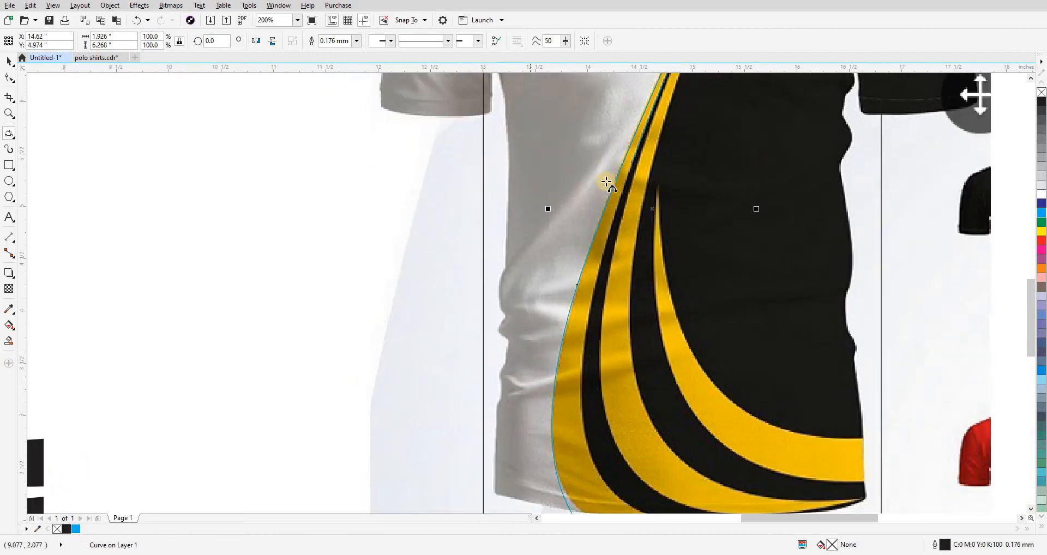
pyautogui.moveTo(633, 162); pyautogui.dragTo(581, 410)
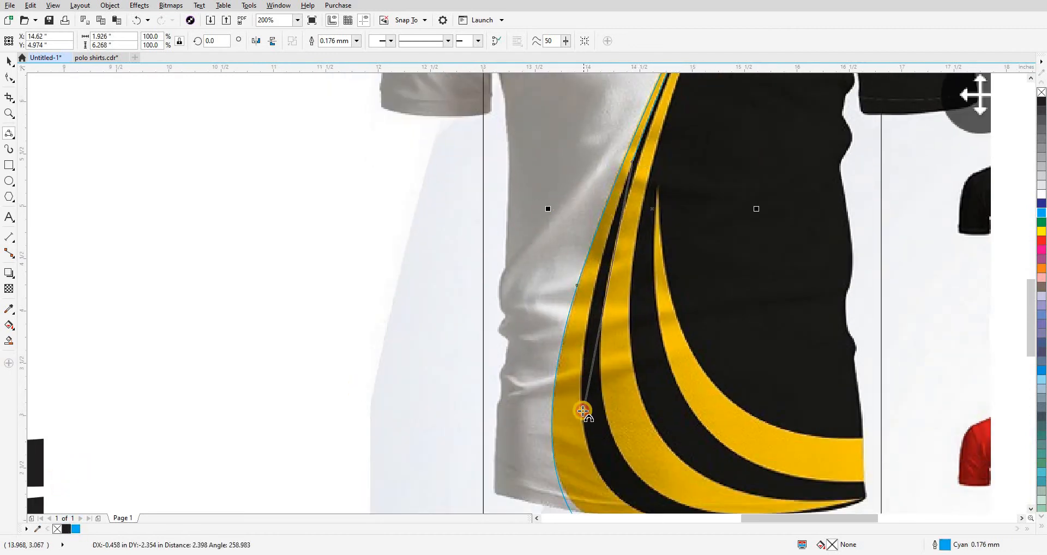
pyautogui.click(593, 319)
pyautogui.moveTo(560, 298); pyautogui.dragTo(506, 174)
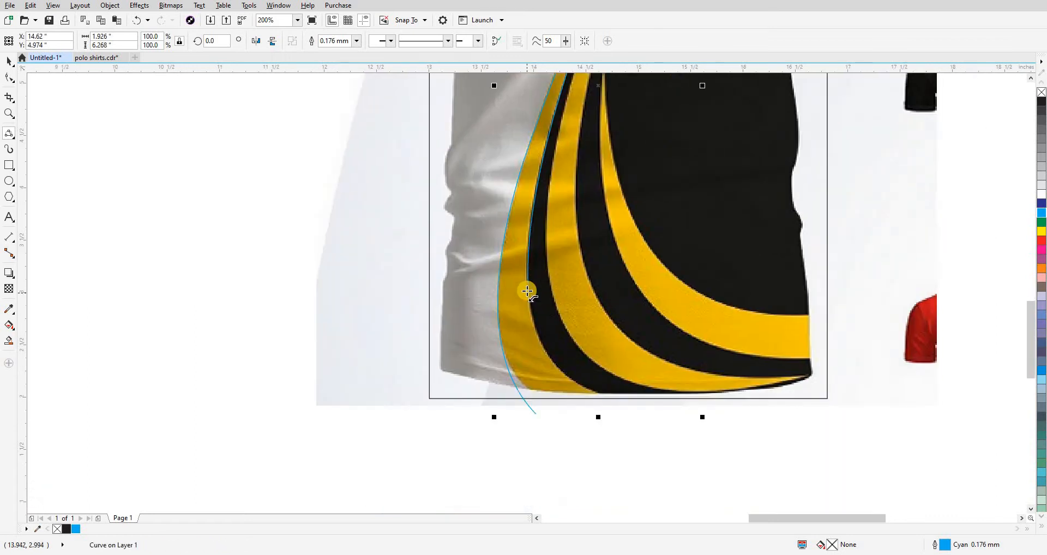
pyautogui.moveTo(527, 291); pyautogui.dragTo(630, 416)
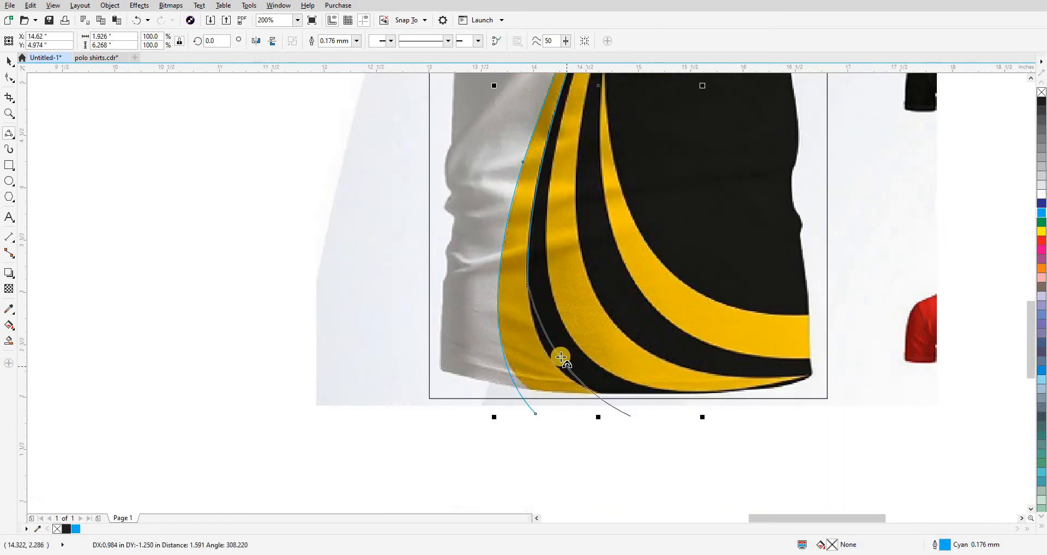
pyautogui.click(566, 383)
# Add a node to the outer-edge curve above the hem and reshape its lower end to follow the yellow stripe.
pyautogui.press('space')
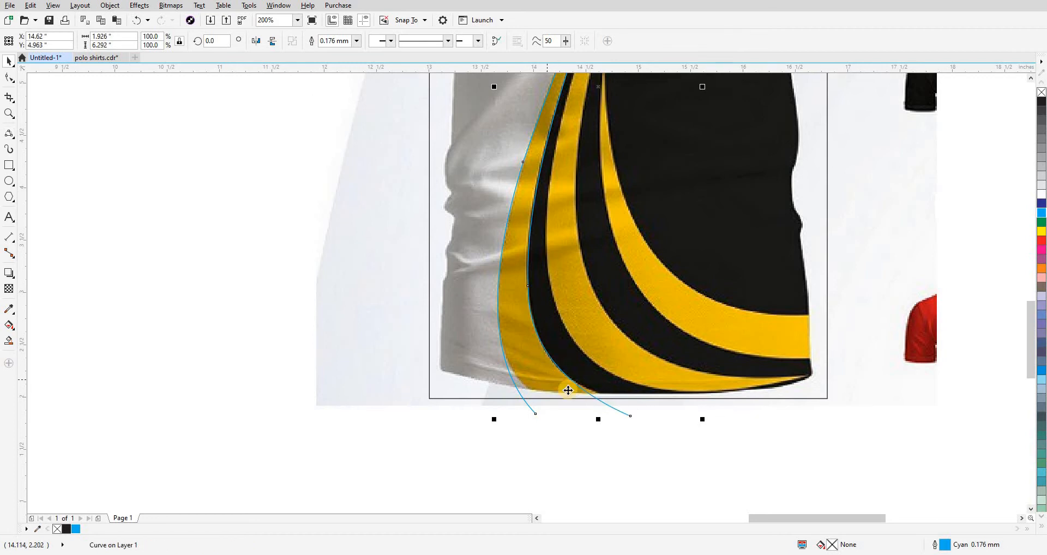
pyautogui.scroll(2, 568, 390)
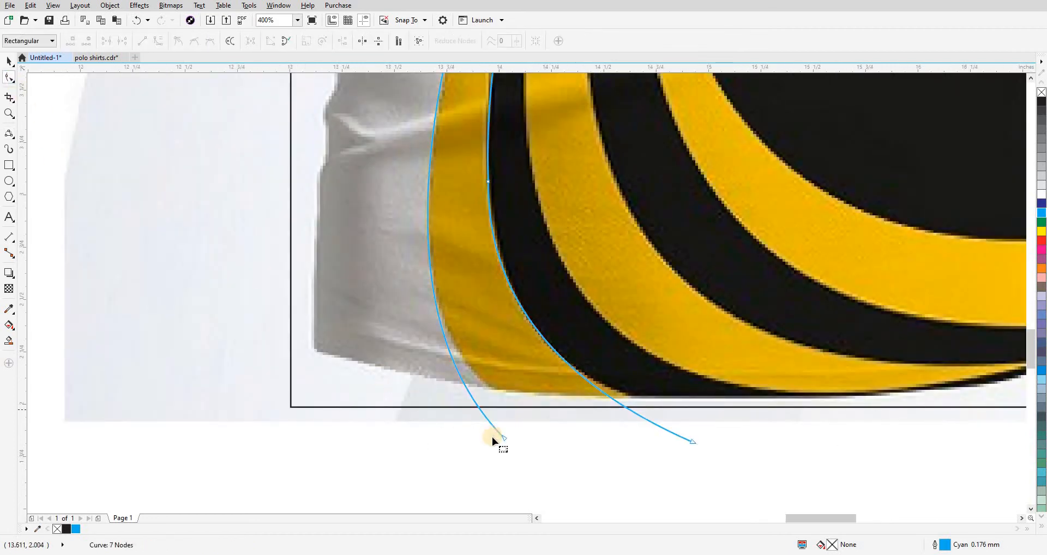
pyautogui.doubleClick(427, 207)
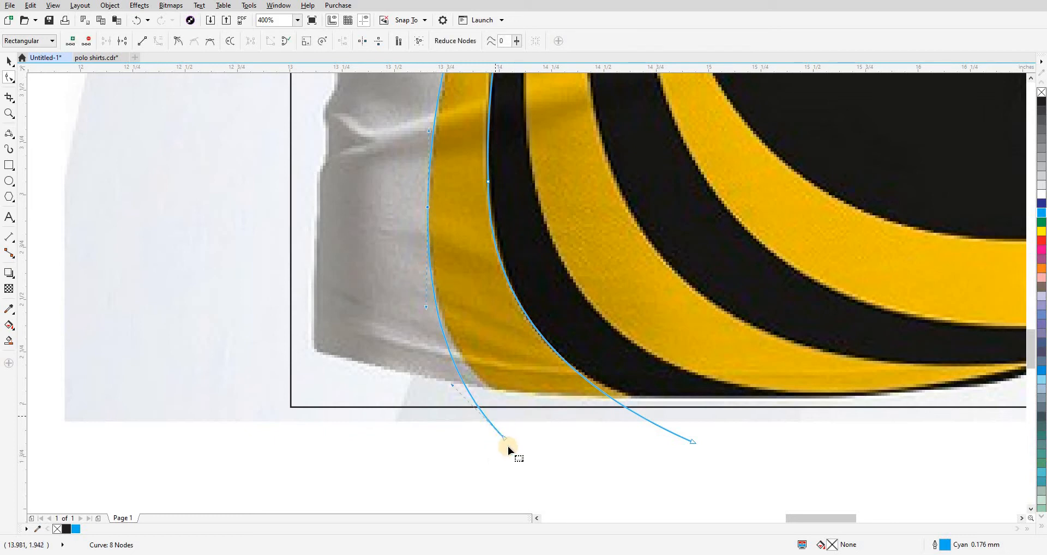
pyautogui.moveTo(516, 447); pyautogui.dragTo(551, 457)
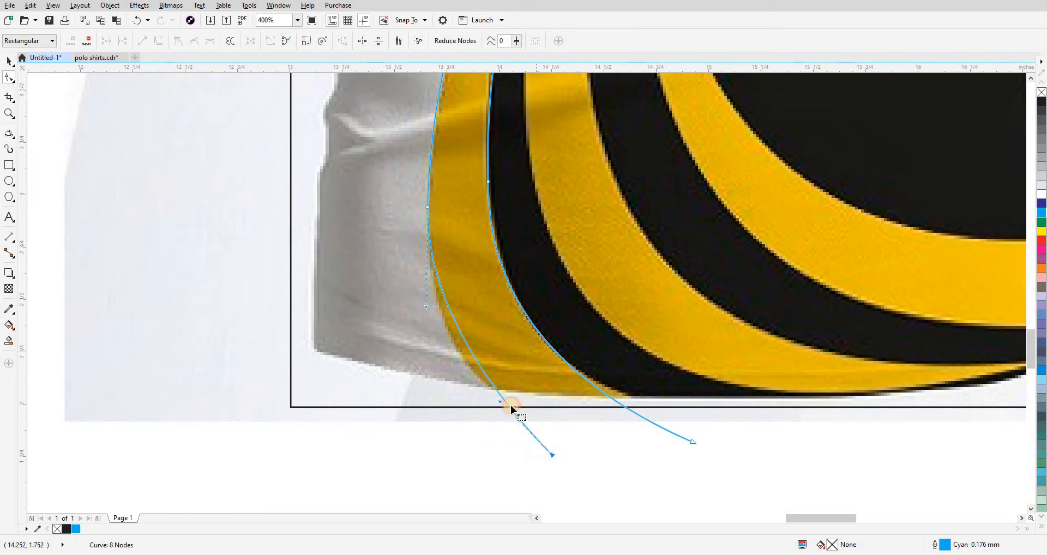
pyautogui.moveTo(488, 398); pyautogui.dragTo(469, 396)
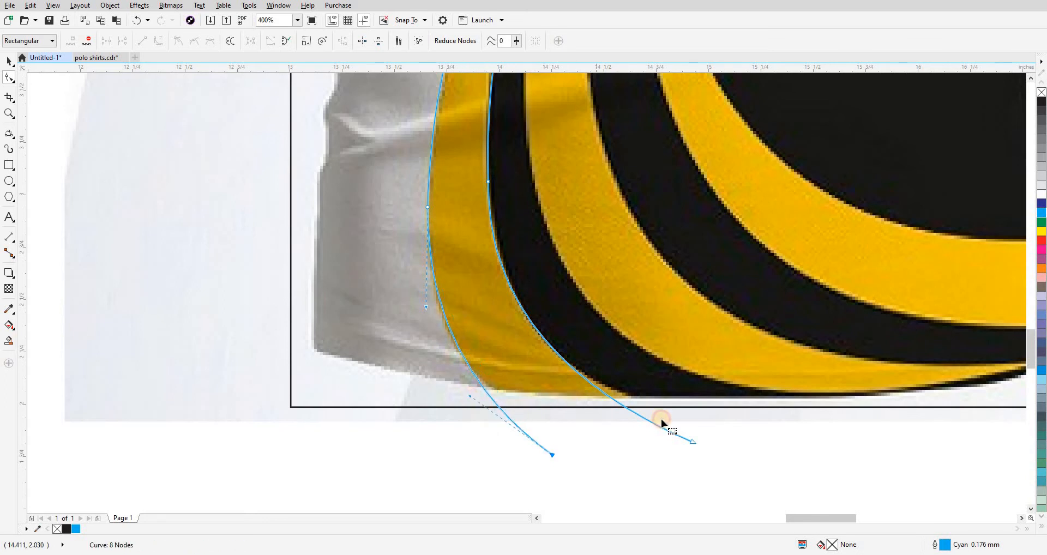
# Reposition the end node and handle of the inner-edge curve below the hem so it matches the stripe's bend.
pyautogui.moveTo(692, 441); pyautogui.dragTo(708, 435)
pyautogui.moveTo(572, 380); pyautogui.dragTo(542, 378)
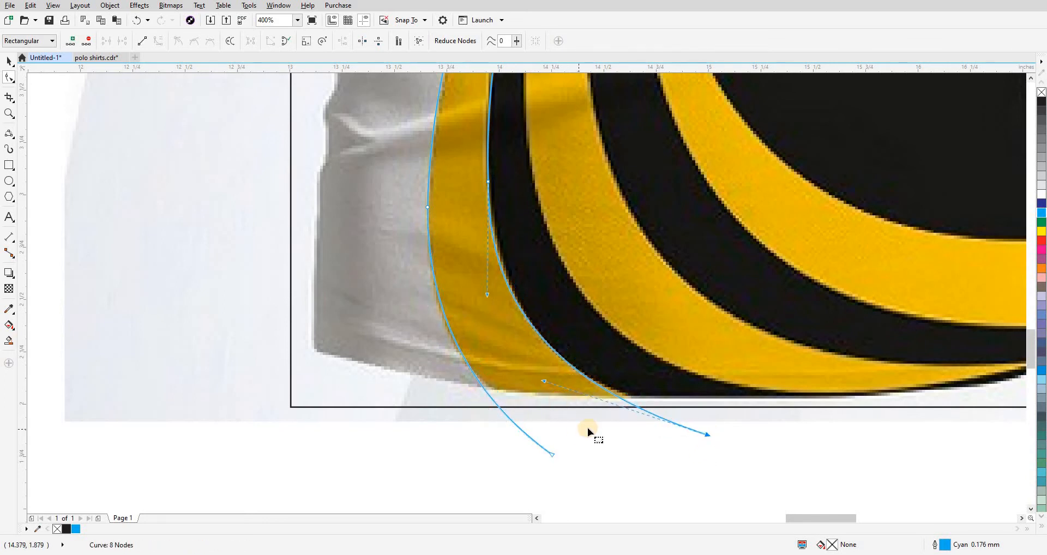
pyautogui.scroll(-1, 587, 429)
pyautogui.scroll(1, 654, 429)
pyautogui.moveTo(631, 437); pyautogui.dragTo(638, 434)
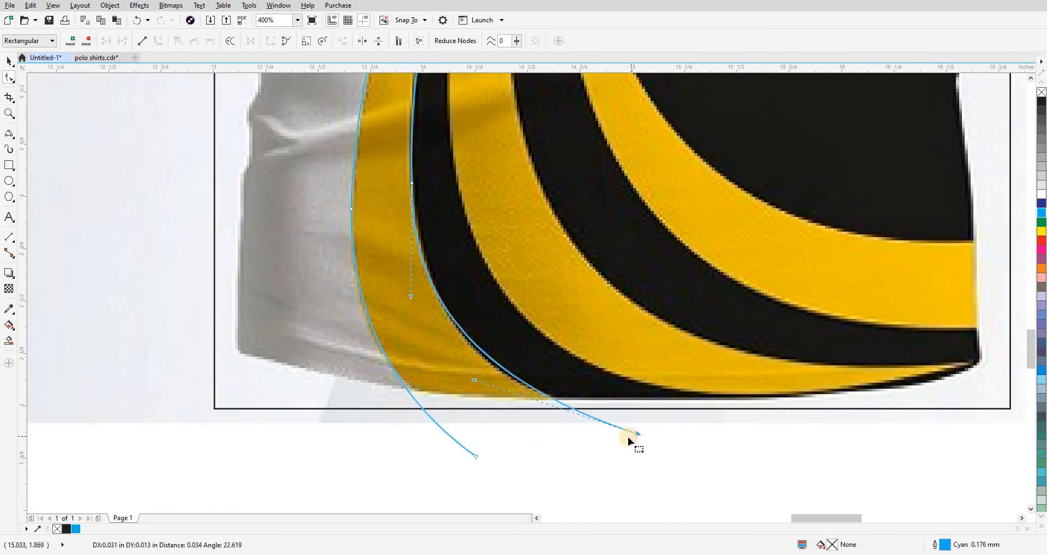
pyautogui.moveTo(475, 380); pyautogui.dragTo(468, 386)
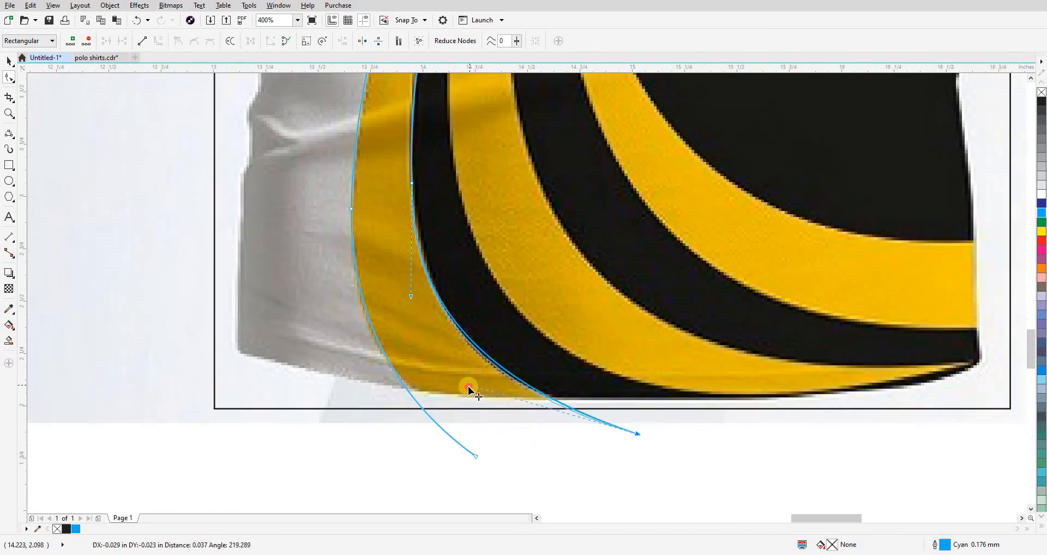
# Add nodes higher and lower on the inner-edge curve and delete the old node between them to smooth the bend.
pyautogui.scroll(-1, 524, 430)
pyautogui.scroll(1, 453, 308)
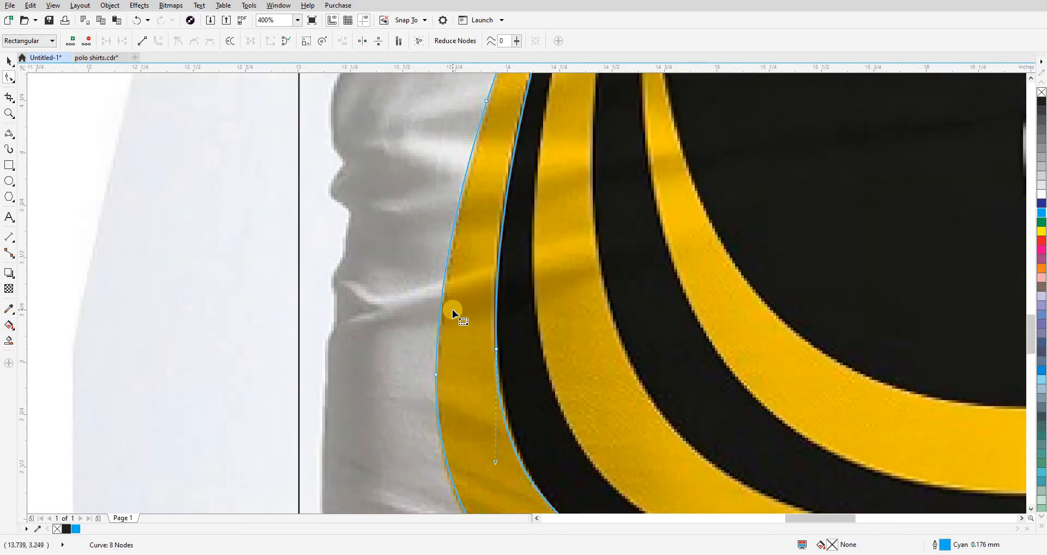
pyautogui.click(502, 234)
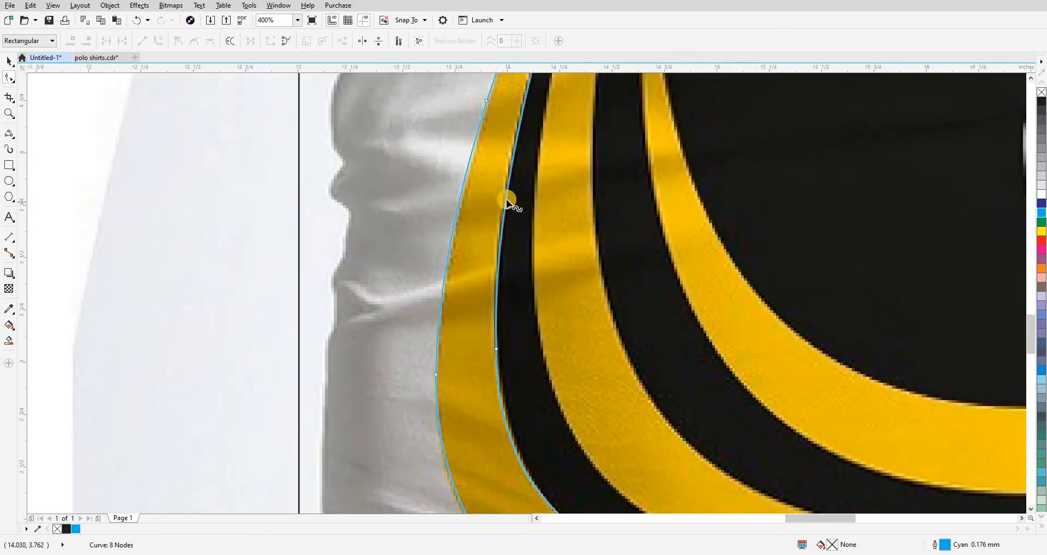
pyautogui.doubleClick(505, 199)
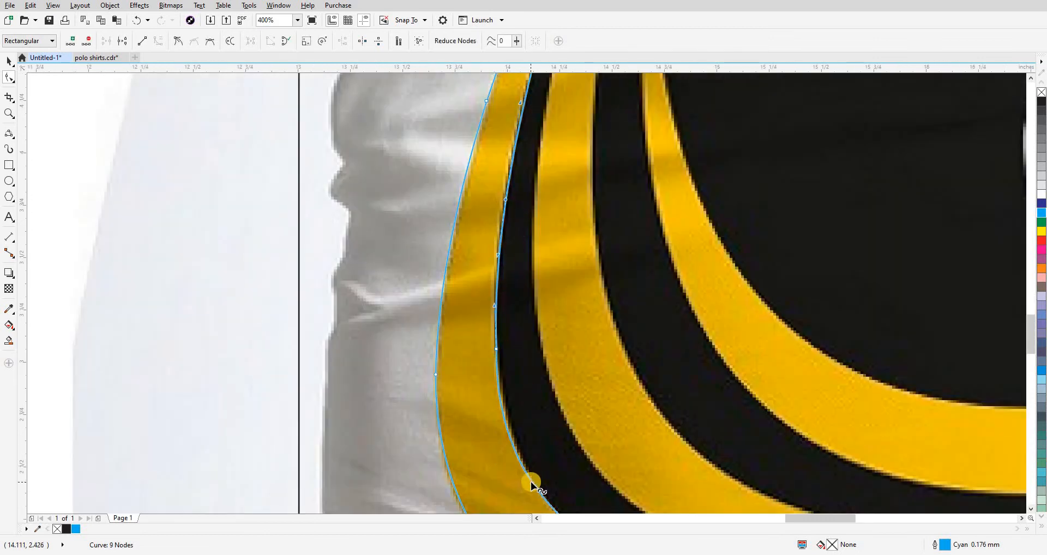
pyautogui.click(496, 348)
pyautogui.press('Delete')
pyautogui.scroll(-4, 507, 366)
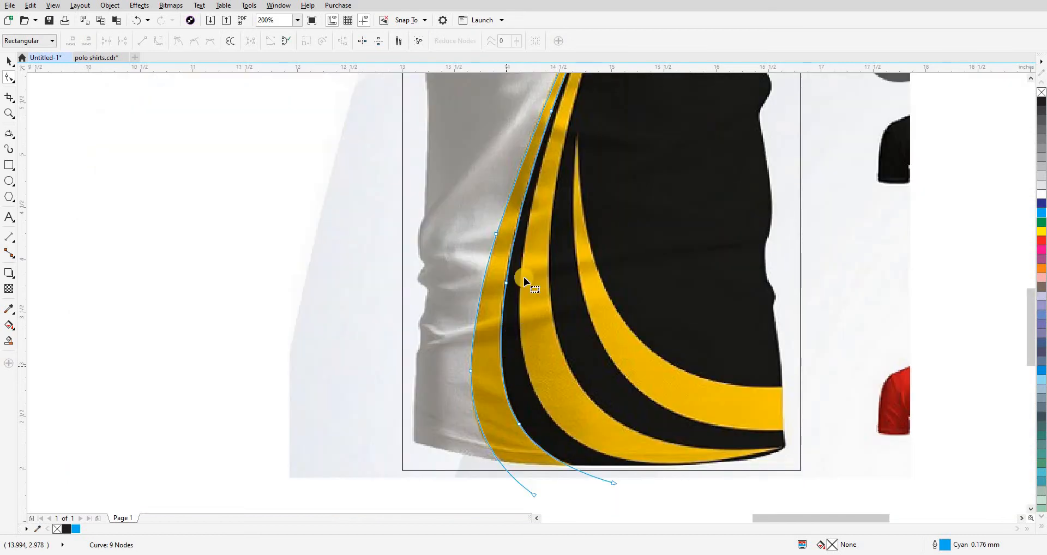
pyautogui.scroll(2, 495, 397)
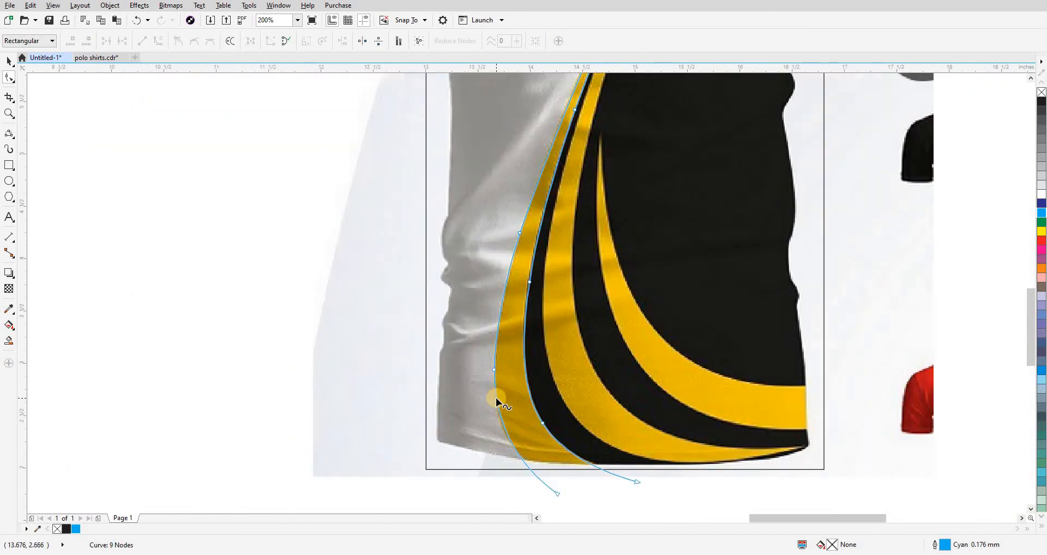
# Move the traced outer-stripe curve and the rectangle 8 inches left, away from the shirt picture.
pyautogui.press('space')
pyautogui.scroll(-4, 563, 366)
pyautogui.press('Left')
pyautogui.click(556, 434)
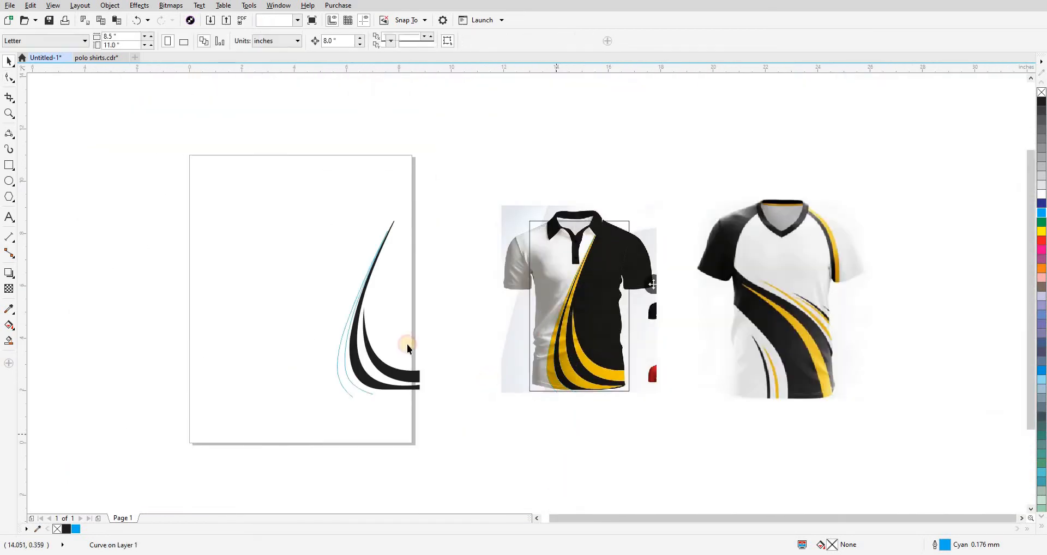
pyautogui.click(535, 392)
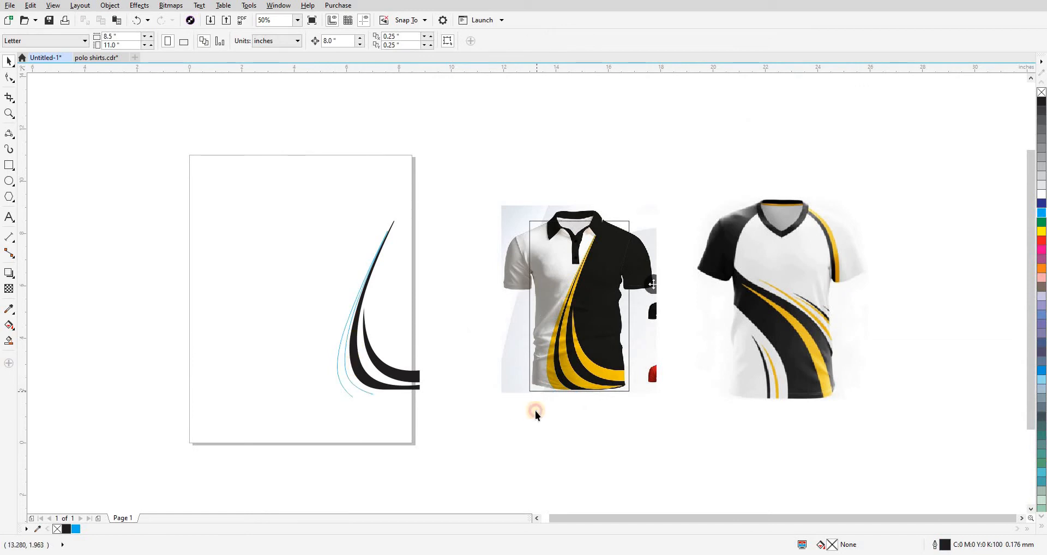
pyautogui.press('Left')
pyautogui.click(476, 419)
# Fill the area between the outer stripe's two cyan edges inside the rectangle with black and no outline.
pyautogui.scroll(1, 347, 392)
pyautogui.press('s')
pyautogui.click(350, 373)
pyautogui.press('space')
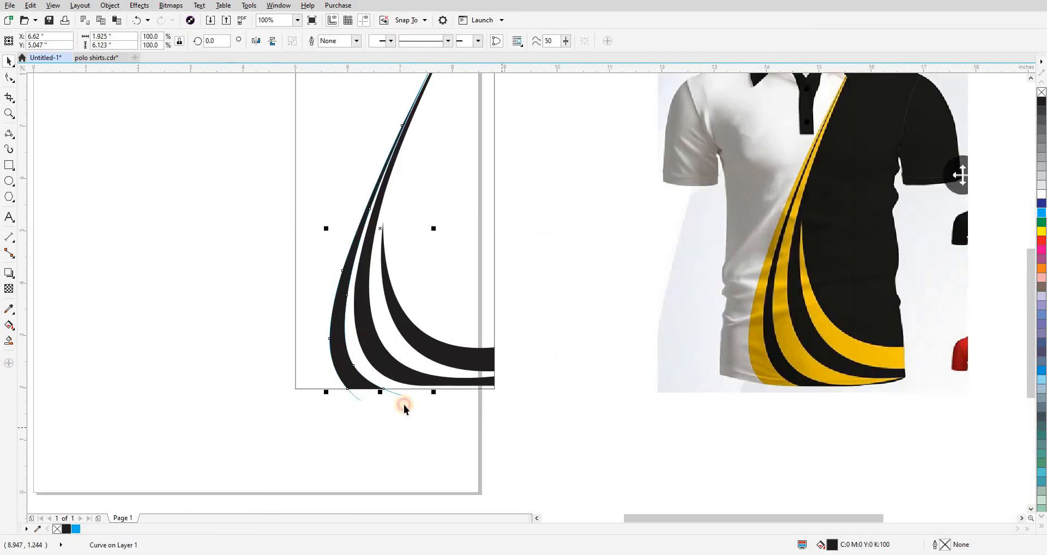
# Delete the cyan tracing curve of the outer stripe, keeping the filled shape and the rectangle.
pyautogui.click(381, 397)
pyautogui.click(394, 394)
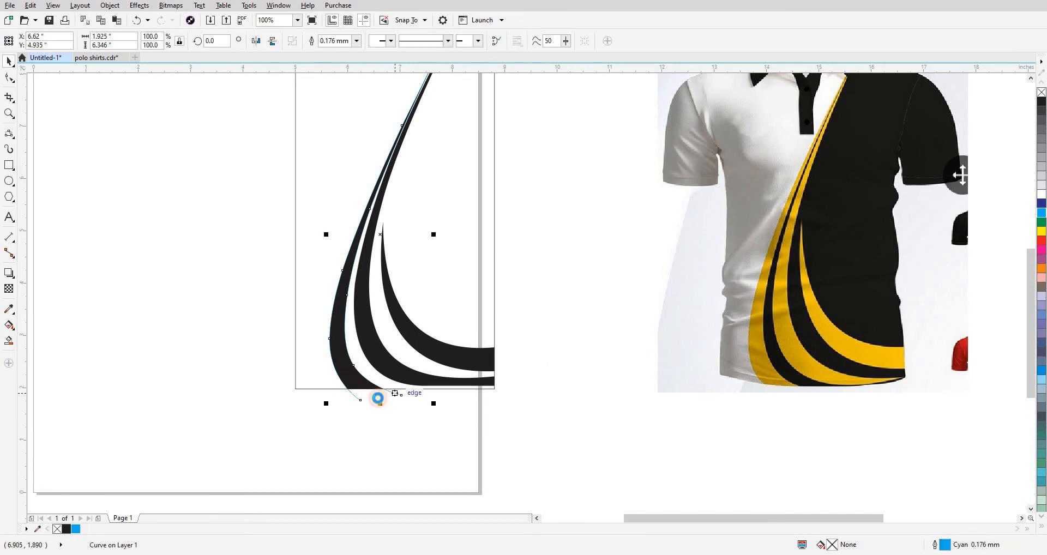
pyautogui.click(424, 405)
pyautogui.scroll(-1, 424, 405)
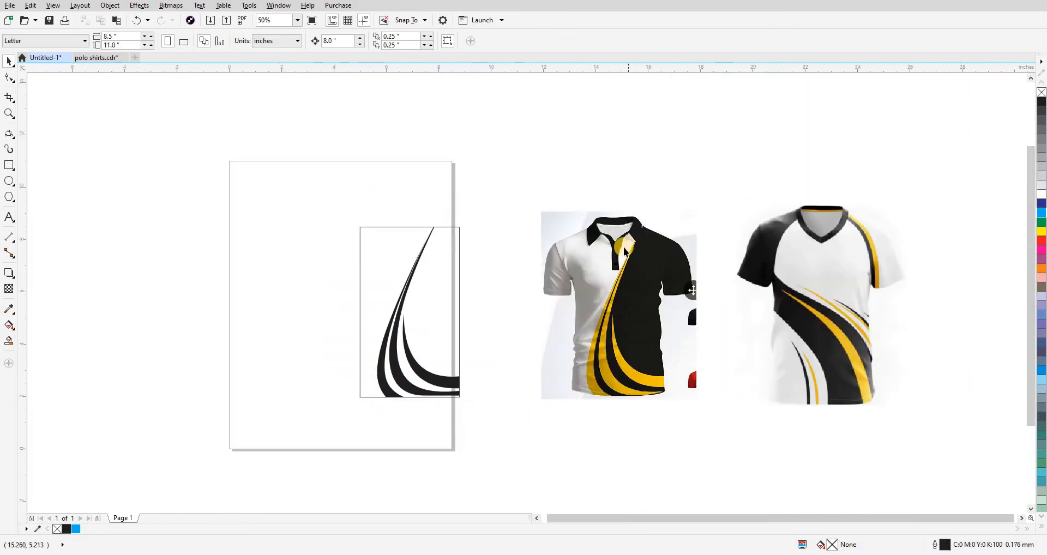
pyautogui.scroll(1, 624, 246)
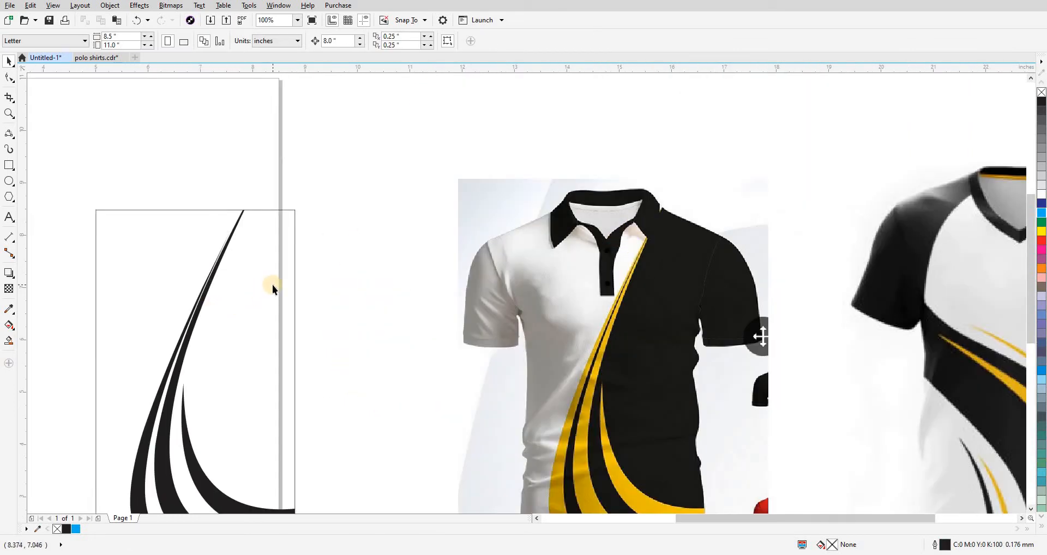
# Move the empty rectangle 8 inches right, back over the polo shirt picture.
pyautogui.click(295, 276)
pyautogui.press('Right')
pyautogui.scroll(-1, 293, 276)
# Recolour the three black stripe shapes with the yellow sampled from the polo shirt picture.
pyautogui.click(304, 419)
pyautogui.moveTo(305, 435); pyautogui.dragTo(189, 198)
pyautogui.click(37, 529)
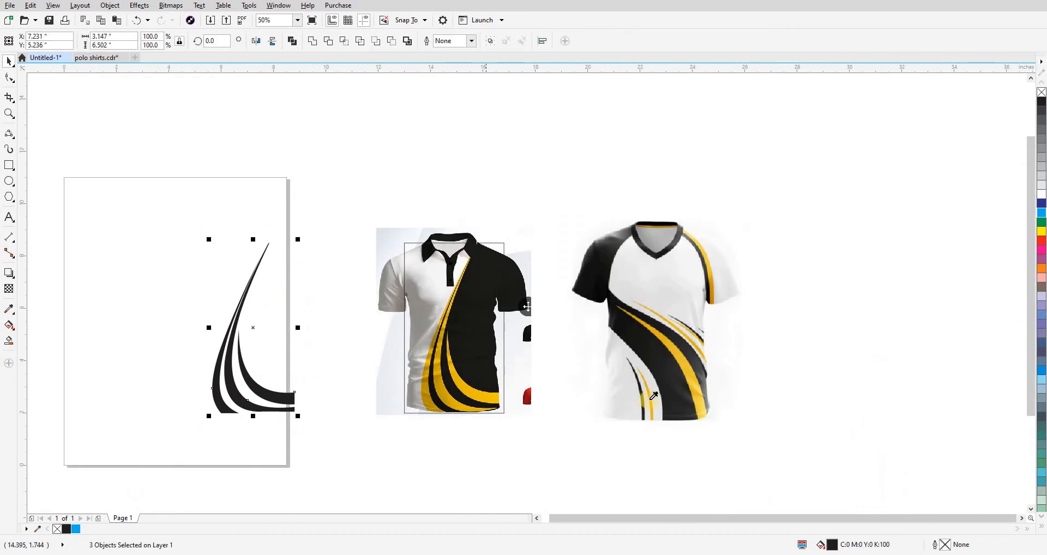
pyautogui.click(478, 407)
# Start a curve above the polo's shoulder and bend its first segment along the narrow top of the yellow stripes, about 1.6 inches high.
pyautogui.scroll(1, 458, 392)
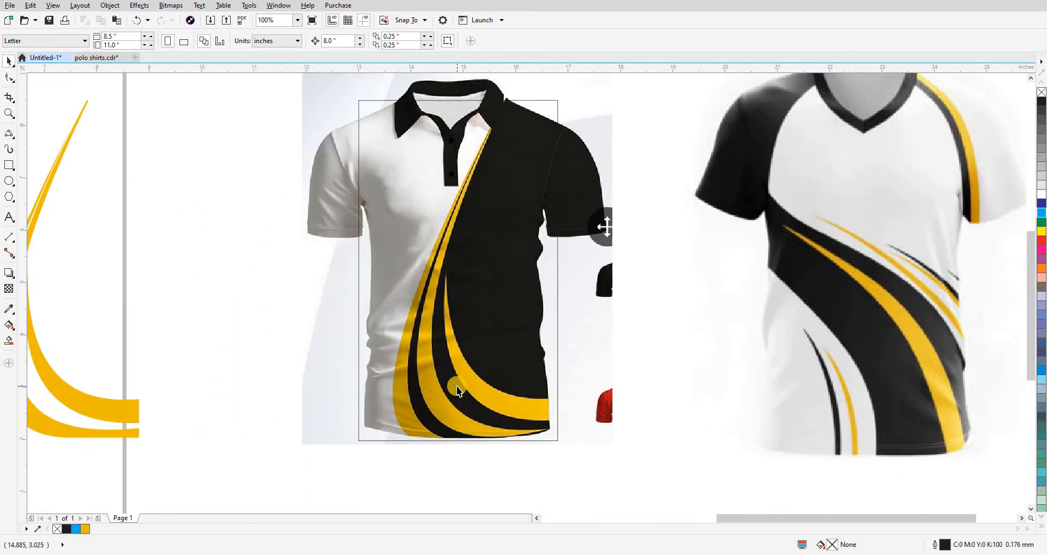
pyautogui.moveTo(457, 315); pyautogui.dragTo(469, 389)
pyautogui.scroll(-1, 537, 196)
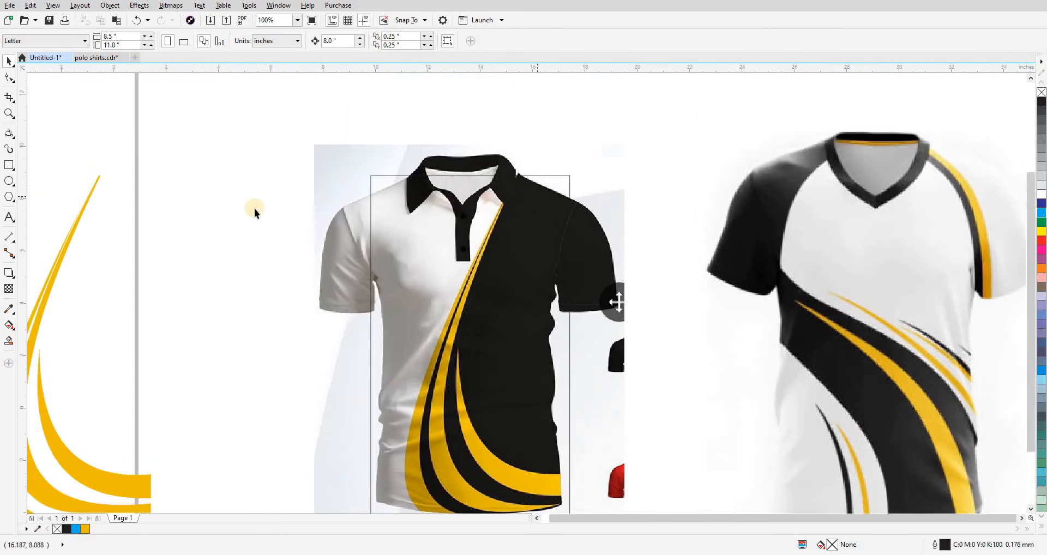
pyautogui.scroll(1, 537, 197)
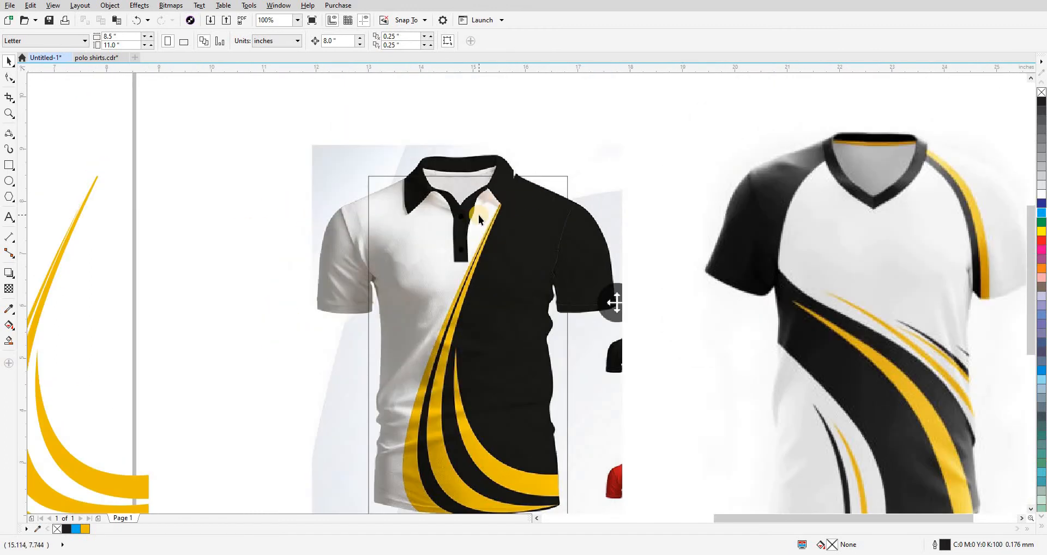
pyautogui.press('F5')
pyautogui.scroll(1, 623, 118)
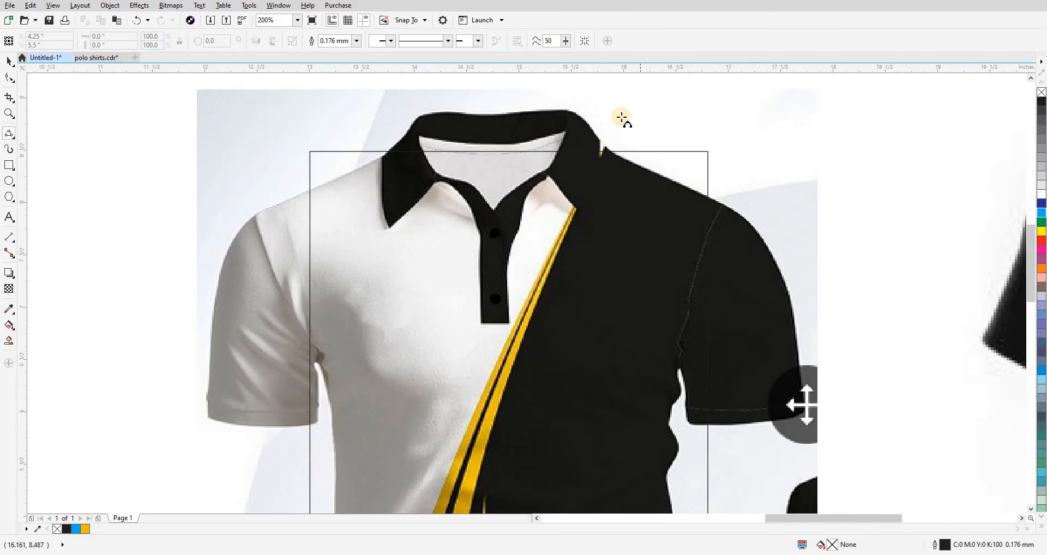
pyautogui.click(616, 111)
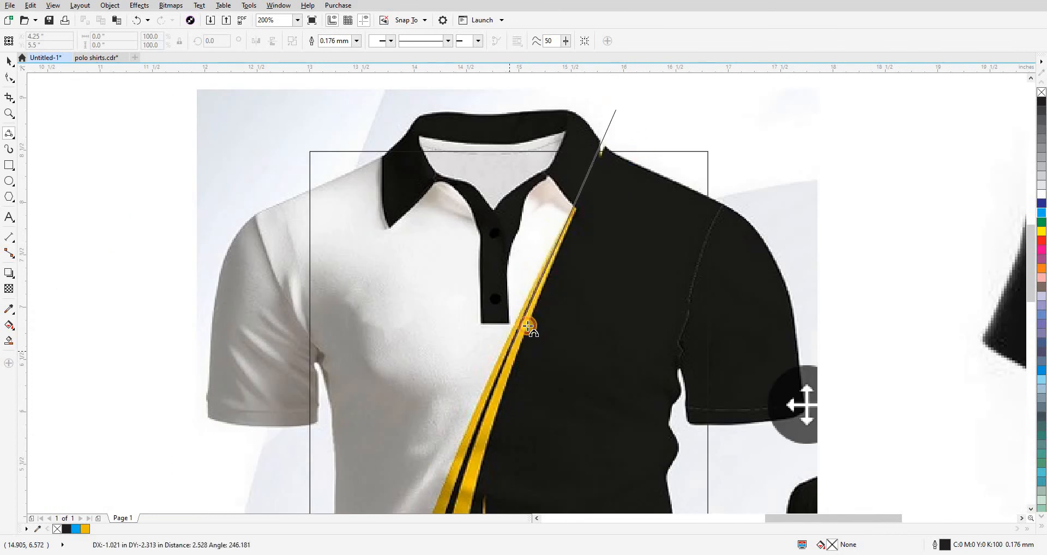
pyautogui.click(542, 276)
pyautogui.moveTo(497, 336); pyautogui.dragTo(554, 262)
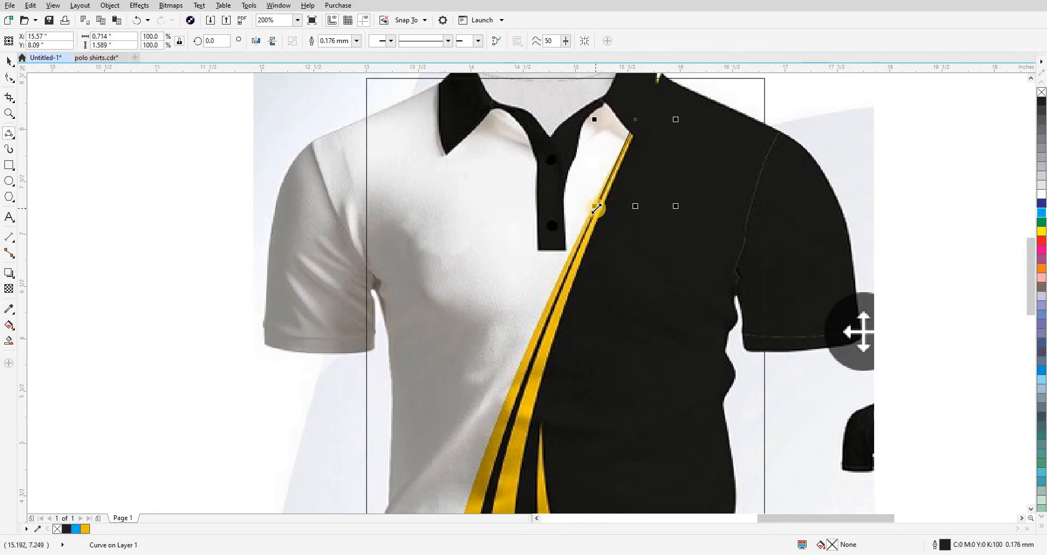
# Extend the curve down through the outer yellow stripe to just below the rectangle, about 7 inches high overall.
pyautogui.click(492, 444)
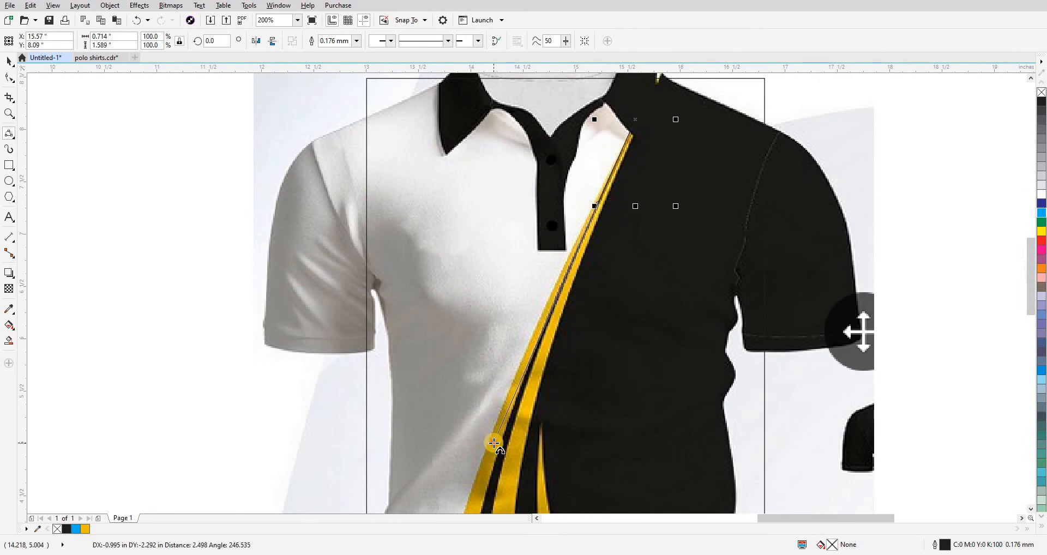
pyautogui.click(537, 336)
pyautogui.moveTo(494, 452); pyautogui.dragTo(516, 311)
pyautogui.moveTo(507, 354); pyautogui.dragTo(536, 239)
pyautogui.click(547, 178)
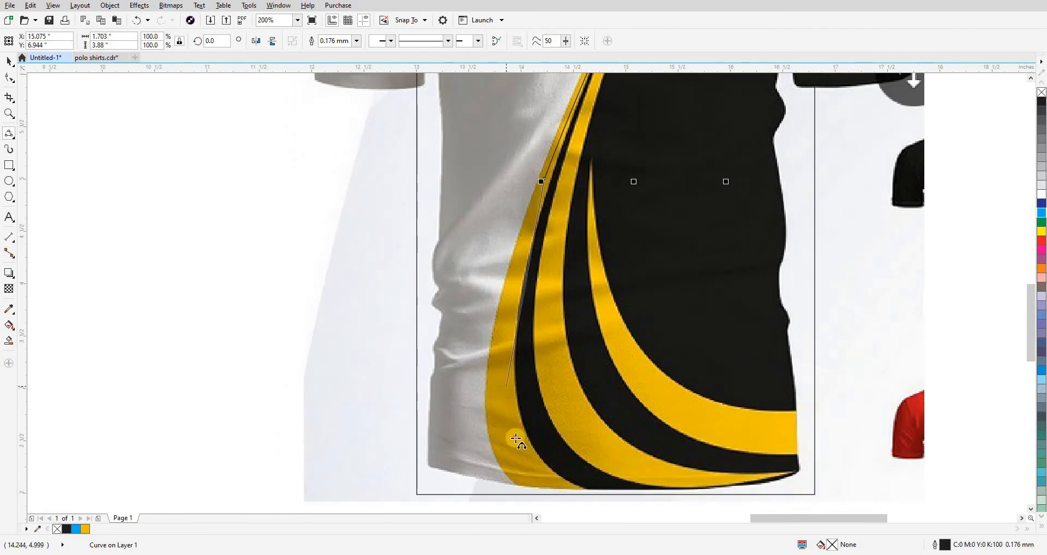
pyautogui.moveTo(554, 496); pyautogui.dragTo(571, 346)
pyautogui.scroll(-2, 571, 346)
pyautogui.press('space')
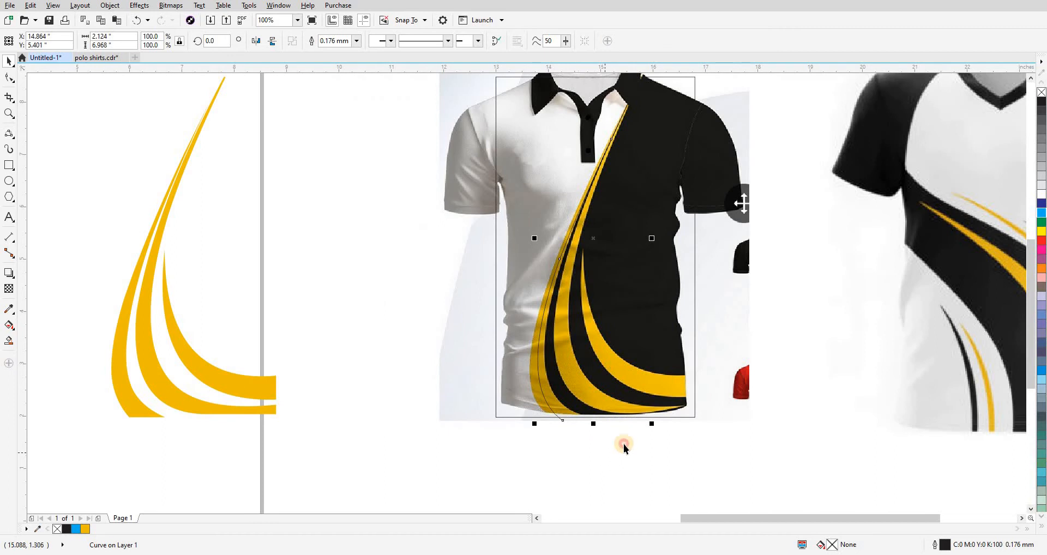
# Move the rectangle and the traced curve 16 inches left, clear of the shirt picture and the yellow stripes.
pyautogui.click(624, 444)
pyautogui.scroll(-4, 624, 444)
pyautogui.click(624, 430)
pyautogui.press('Left')
pyautogui.press('Left')
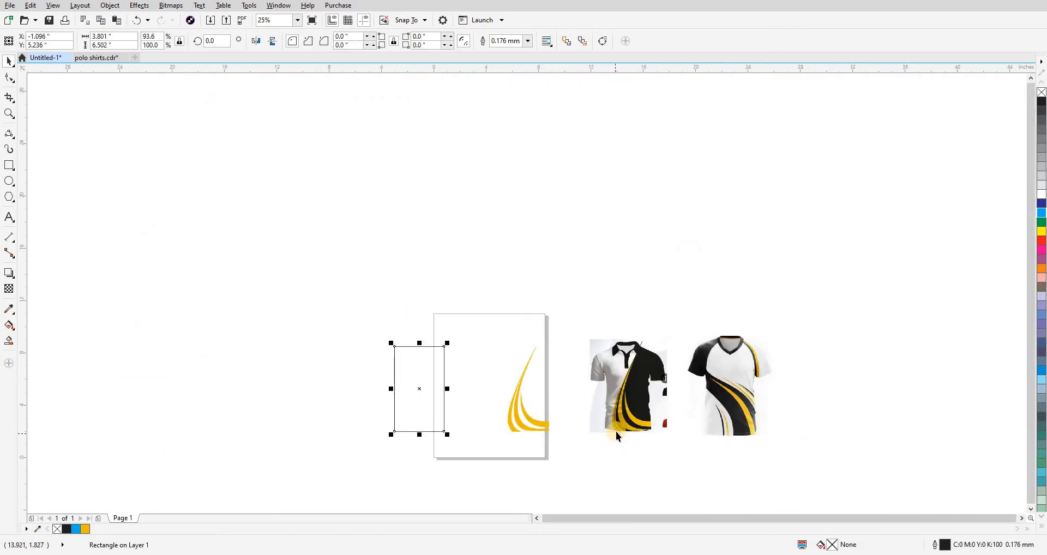
pyautogui.click(617, 429)
pyautogui.press('Left')
pyautogui.press('Left')
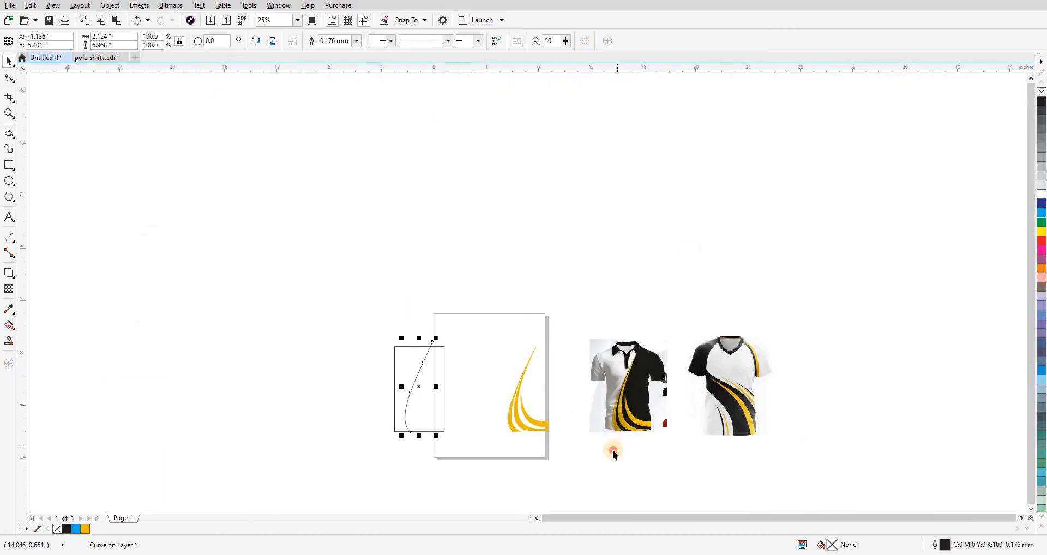
pyautogui.click(613, 450)
# Fill the rectangle's area on the right side of the curve with black, and delete the tracing curve.
pyautogui.scroll(1, 398, 429)
pyautogui.press('s')
pyautogui.click(439, 411)
pyautogui.press('space')
pyautogui.click(387, 448)
pyautogui.click(461, 262)
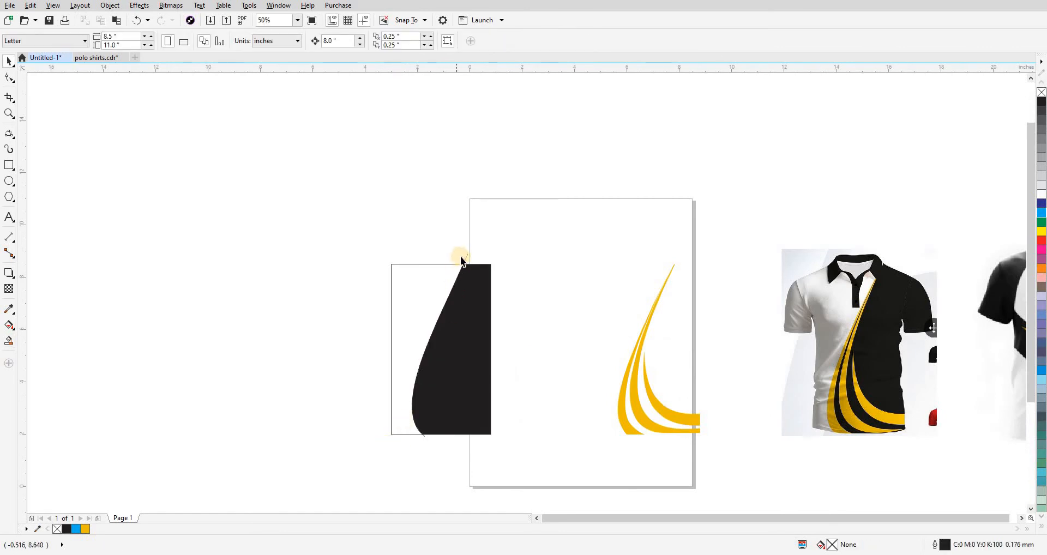
# Move the black shape 8 inches right onto the yellow stripes and send it behind them.
pyautogui.click(451, 349)
pyautogui.press('Right')
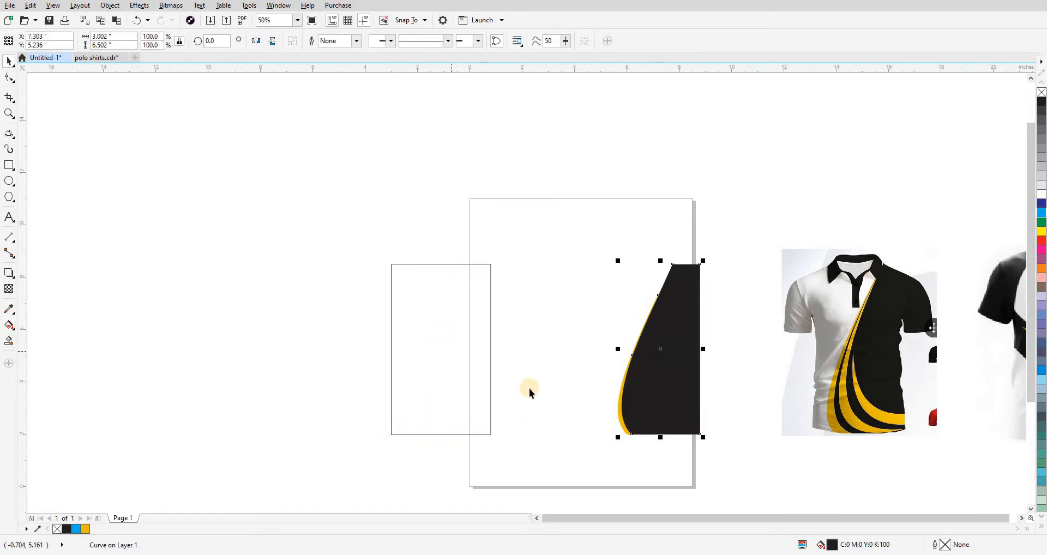
pyautogui.hotkey('shift', 'pagedown')
pyautogui.click(566, 415)
# Move the rectangle 8 inches right onto the stripe design, fill it with white and send it to the back.
pyautogui.moveTo(457, 407); pyautogui.dragTo(348, 391)
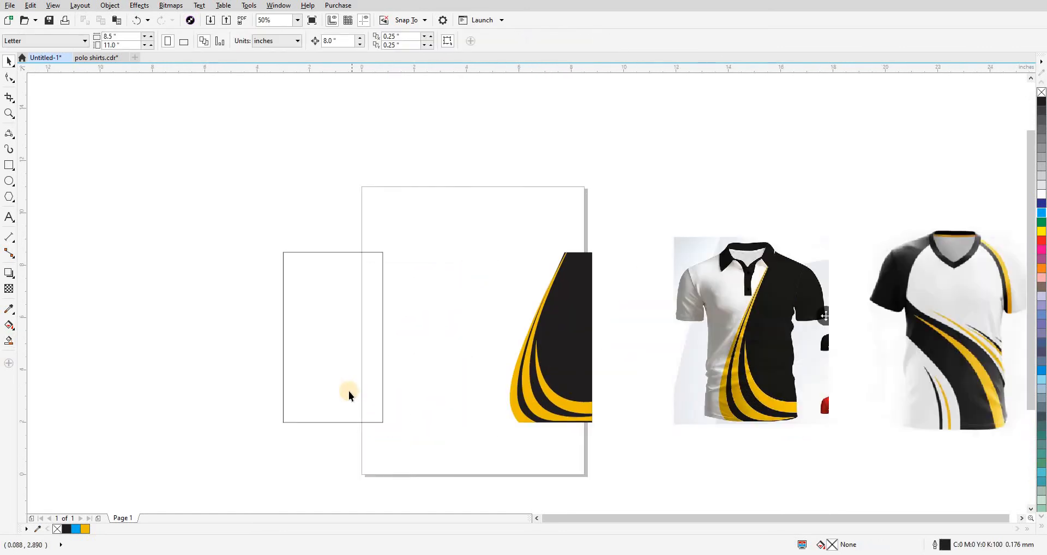
pyautogui.click(349, 391)
pyautogui.press('Right')
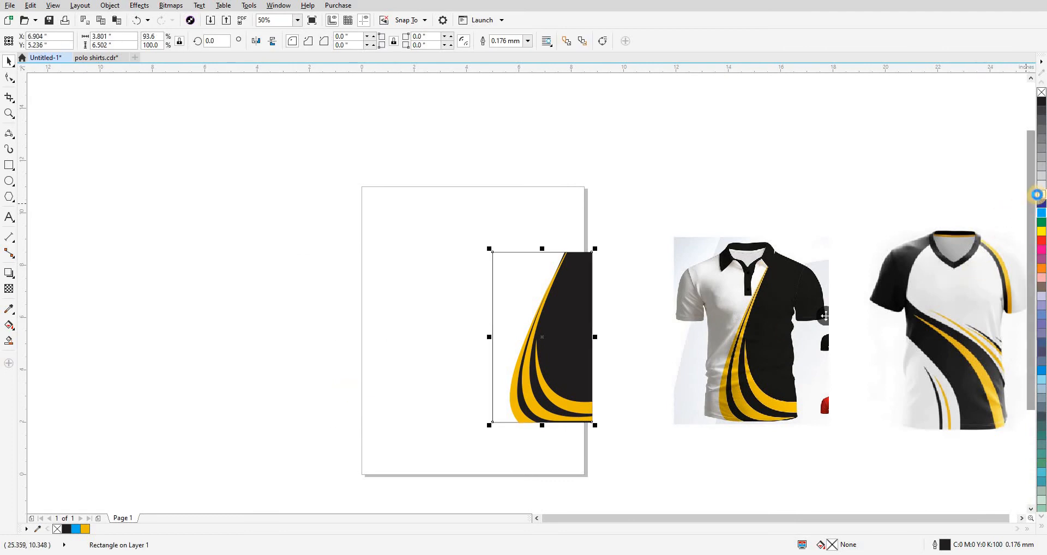
pyautogui.click(1040, 194)
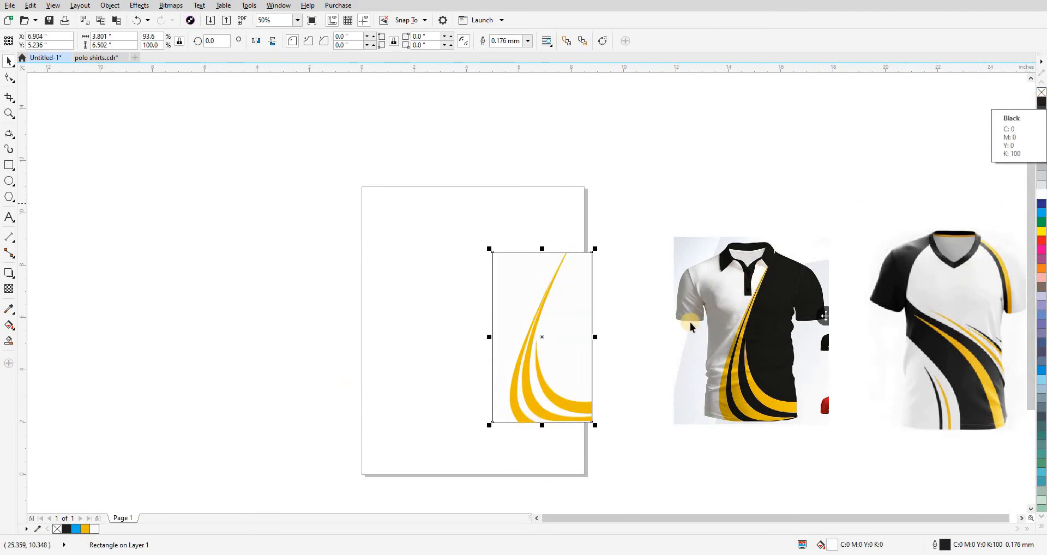
pyautogui.hotkey('shift', 'pagedown')
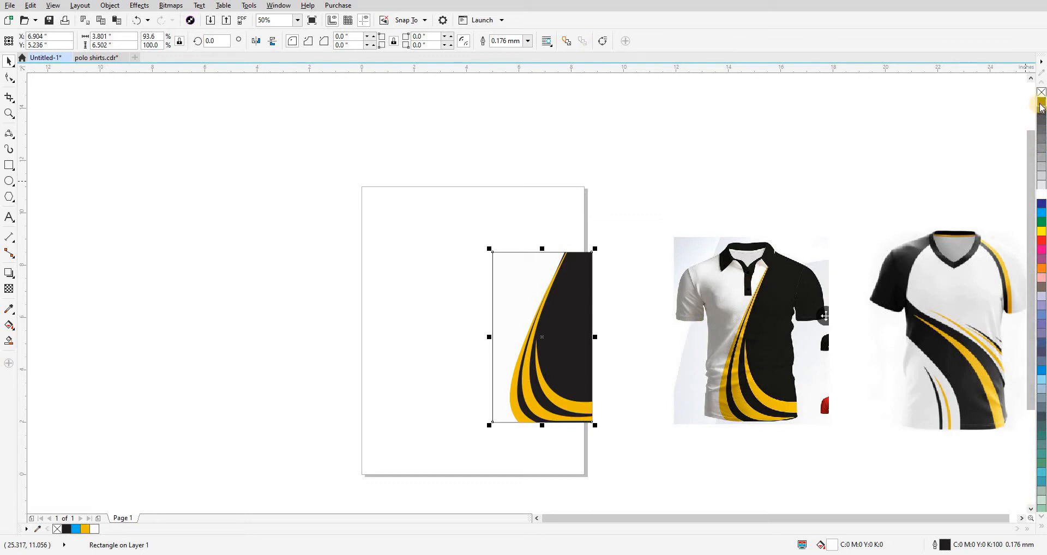
# Copy the white rectangle onto the V-neck jersey picture and remove the copy's fill.
pyautogui.press('z')
pyautogui.moveTo(437, 203); pyautogui.dragTo(837, 464)
pyautogui.press('space')
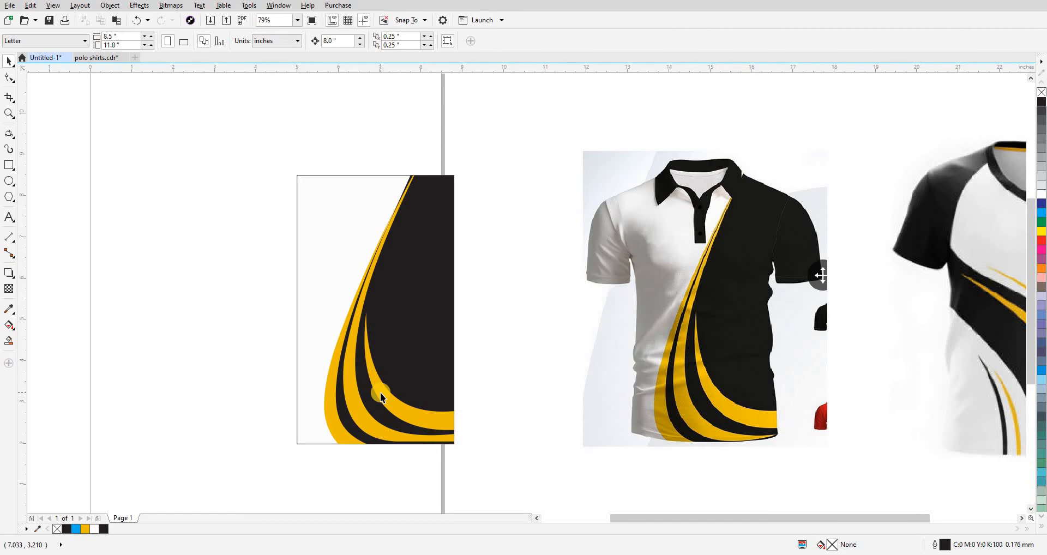
pyautogui.scroll(-2, 381, 392)
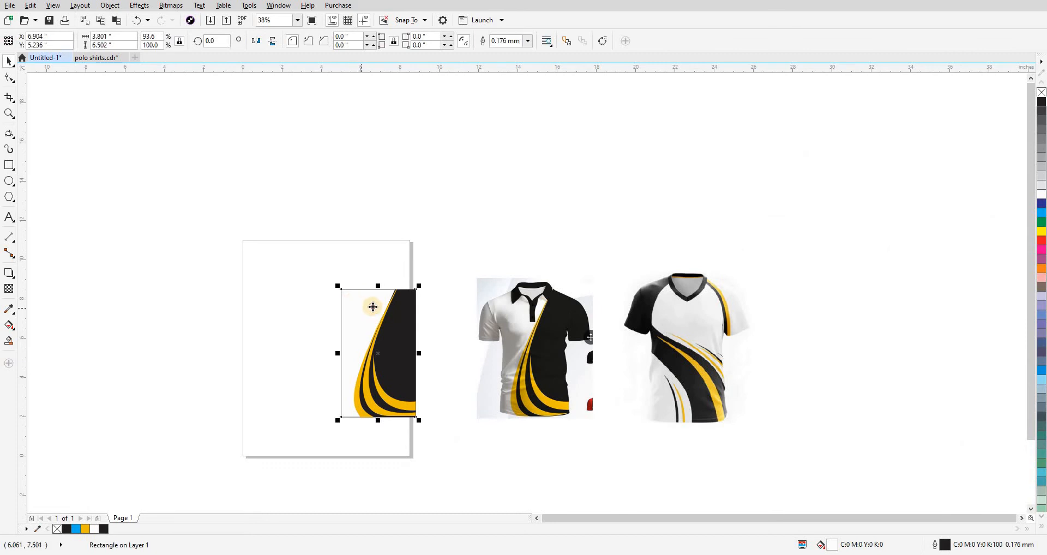
pyautogui.moveTo(364, 308); pyautogui.dragTo(669, 327)
pyautogui.rightClick(669, 327)
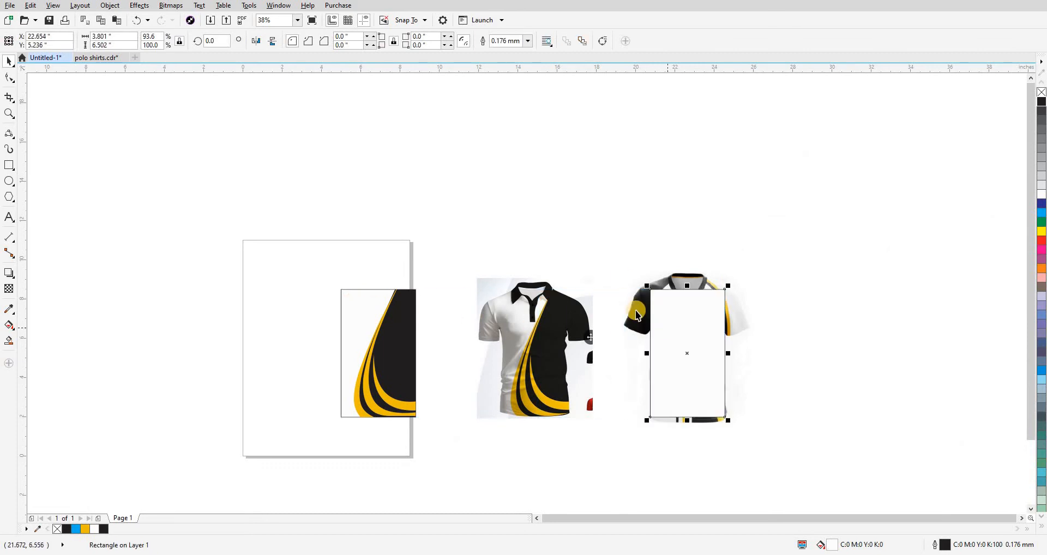
pyautogui.press('z')
pyautogui.moveTo(612, 241); pyautogui.dragTo(738, 434)
pyautogui.click(1040, 94)
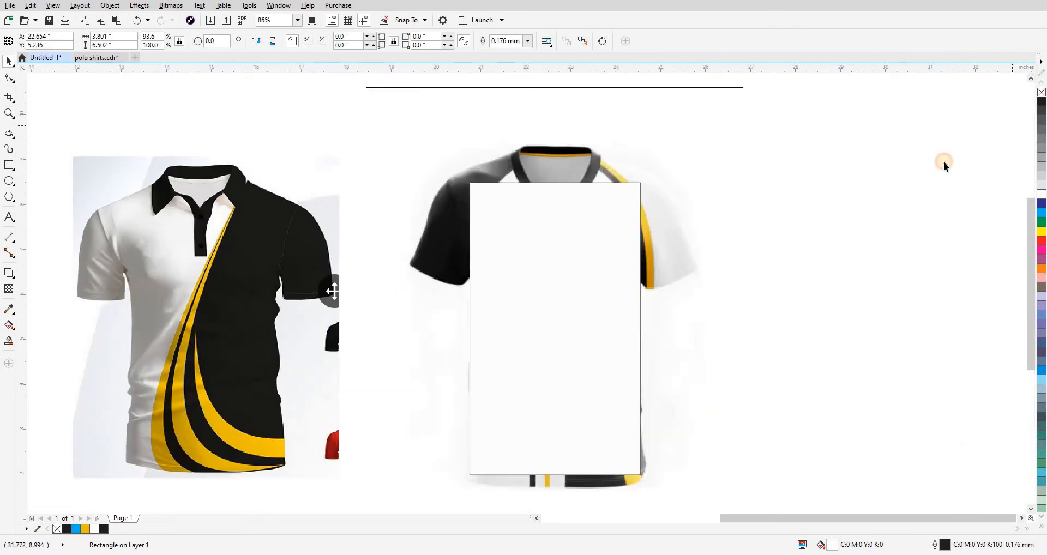
# Enlarge and raise the copied rectangle to frame the V-neck jersey's body, about 4.35 by 7.58 inches.
pyautogui.moveTo(645, 178); pyautogui.dragTo(657, 158)
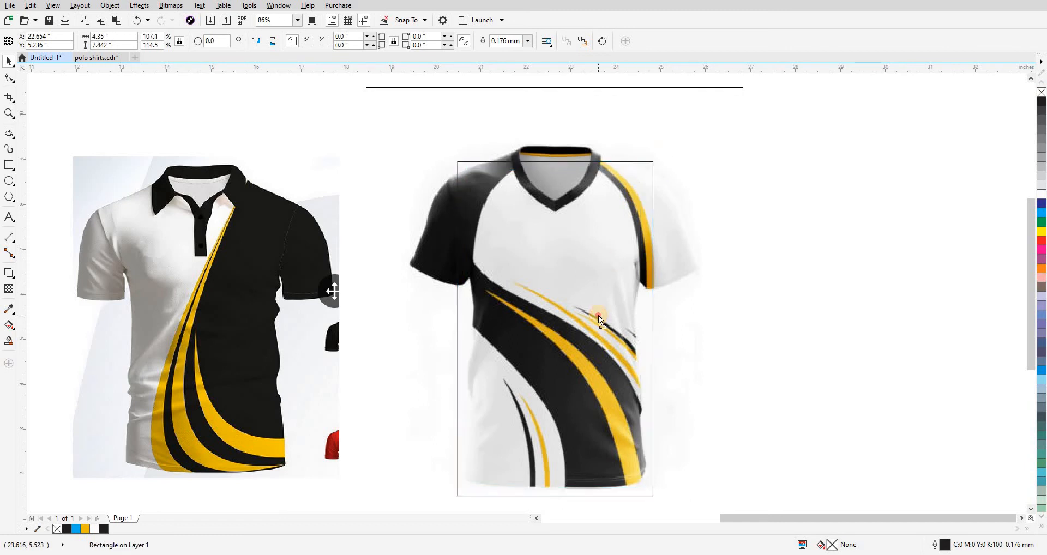
pyautogui.moveTo(598, 315); pyautogui.dragTo(598, 312)
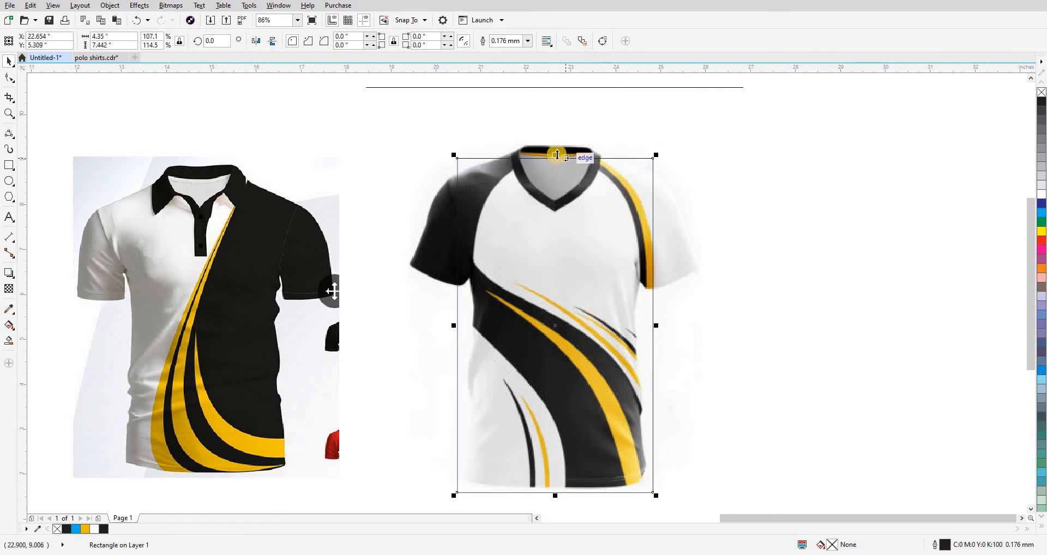
pyautogui.moveTo(557, 155); pyautogui.dragTo(556, 148)
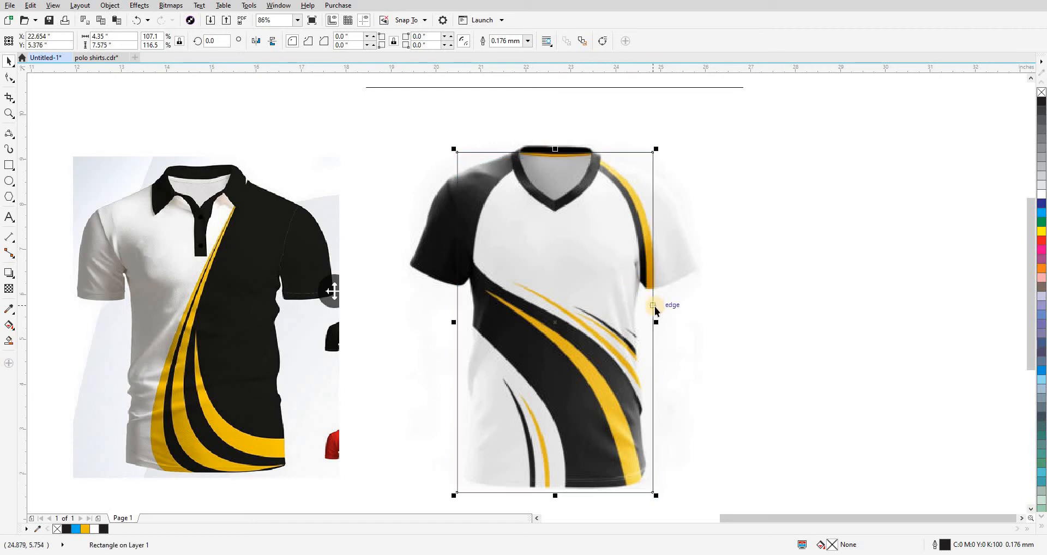
pyautogui.moveTo(709, 356); pyautogui.dragTo(725, 287)
pyautogui.click(737, 341)
pyautogui.press('z')
pyautogui.moveTo(412, 136); pyautogui.dragTo(870, 490)
pyautogui.press('space')
pyautogui.scroll(-3, 656, 357)
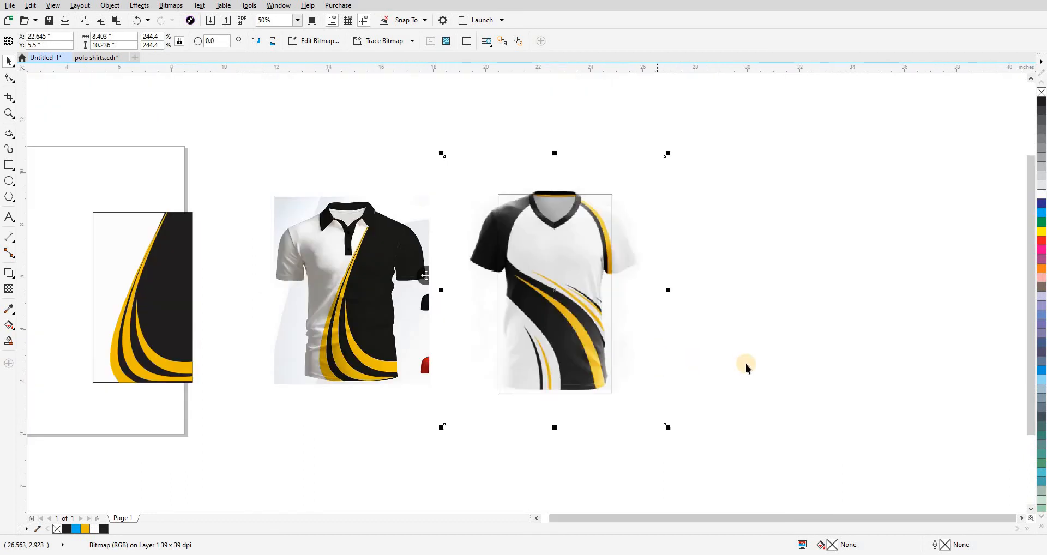
pyautogui.click(747, 370)
pyautogui.moveTo(750, 387); pyautogui.dragTo(785, 409)
# Trace a curve from the jersey's left sleeve along the upper edge of the wide black band, about 2.3 by 2 inches.
pyautogui.press('F2')
pyautogui.moveTo(511, 228); pyautogui.dragTo(690, 435)
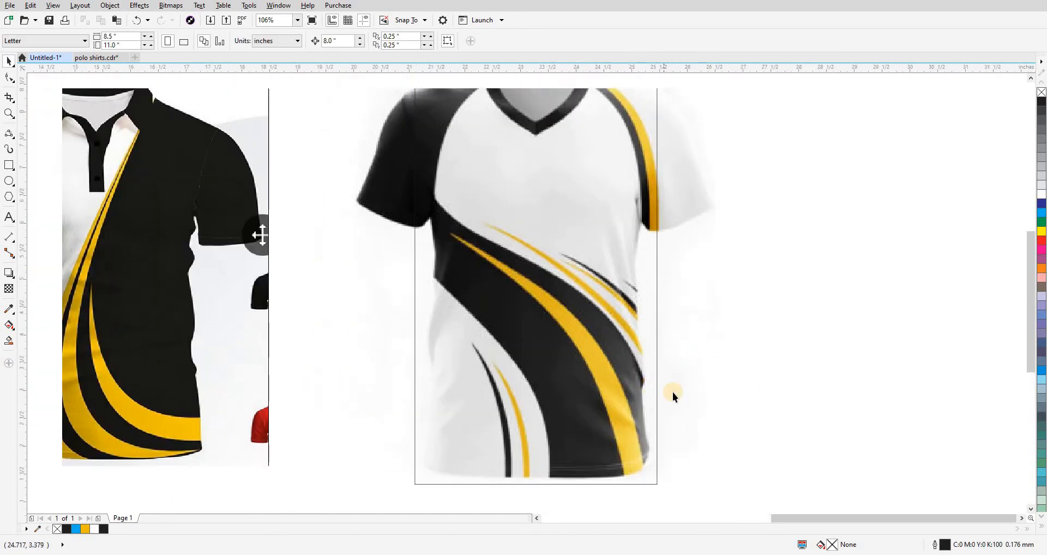
pyautogui.moveTo(672, 392); pyautogui.dragTo(684, 396)
pyautogui.press('F5')
pyautogui.moveTo(532, 334); pyautogui.dragTo(554, 345)
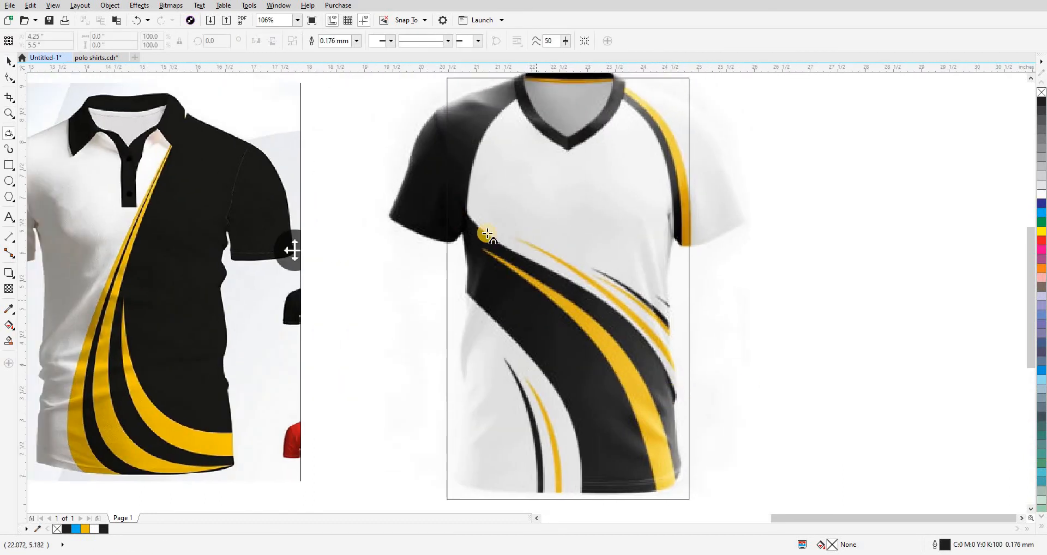
pyautogui.moveTo(566, 292); pyautogui.dragTo(570, 294)
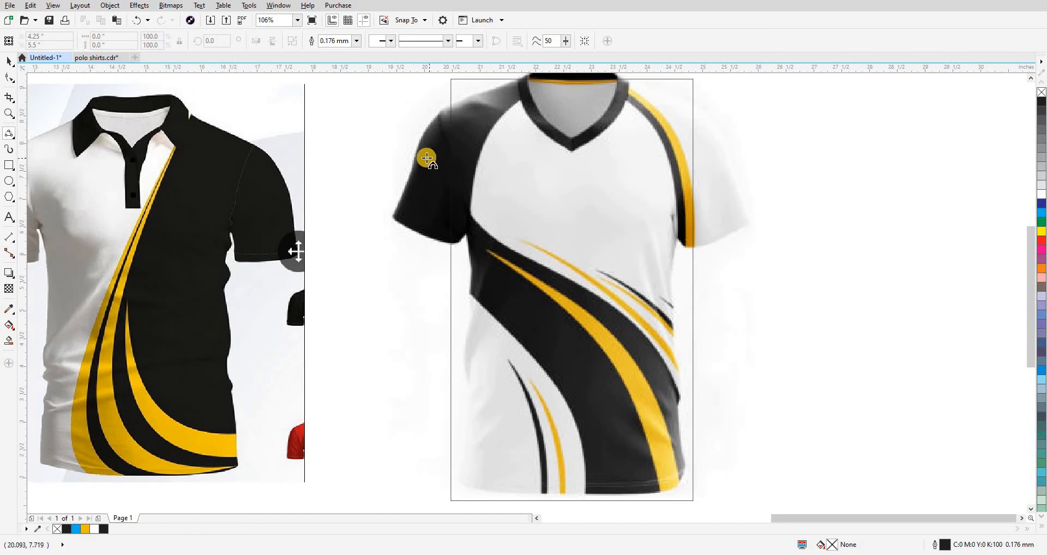
pyautogui.click(427, 158)
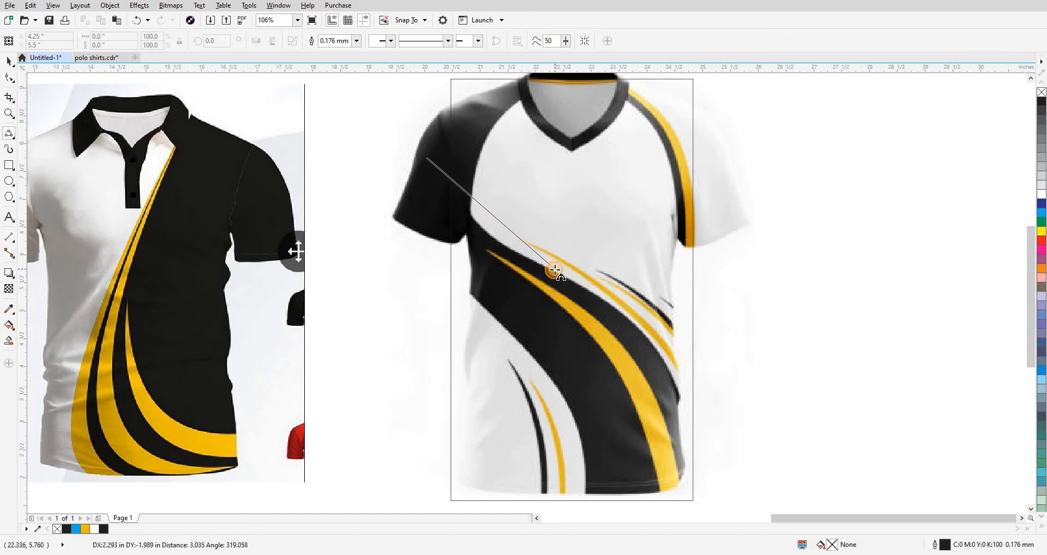
pyautogui.moveTo(555, 270); pyautogui.dragTo(493, 236)
pyautogui.click(491, 235)
pyautogui.moveTo(558, 290); pyautogui.dragTo(548, 275)
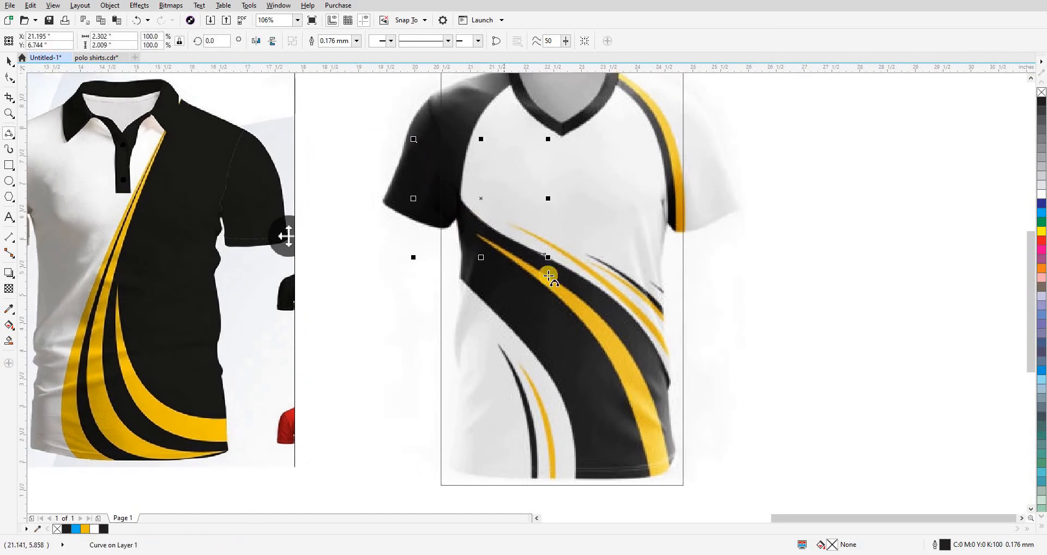
# Extend the curve along the black band's upper edge to beyond the rectangle near the hem, and give it a cyan outline.
pyautogui.click(547, 254)
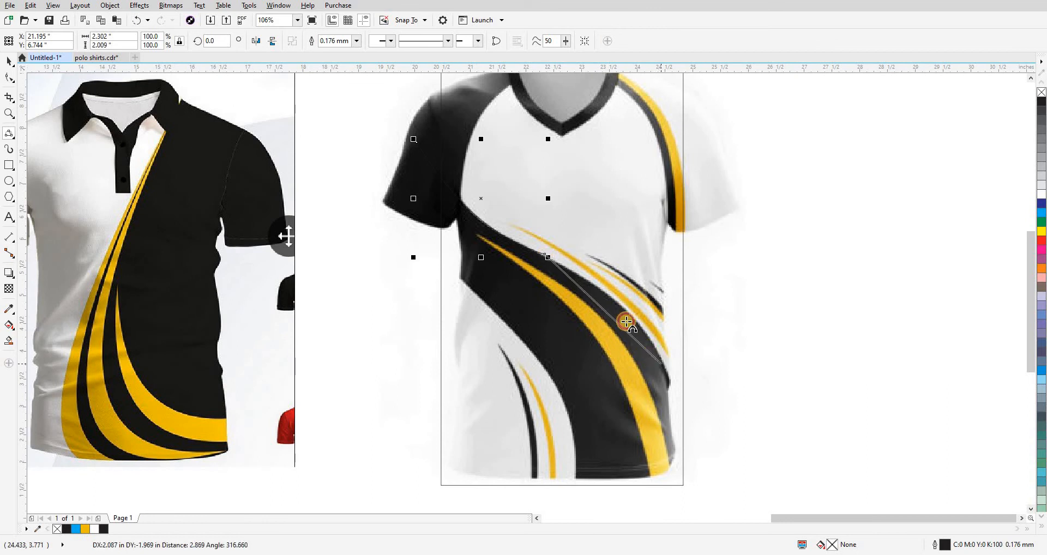
pyautogui.click(660, 368)
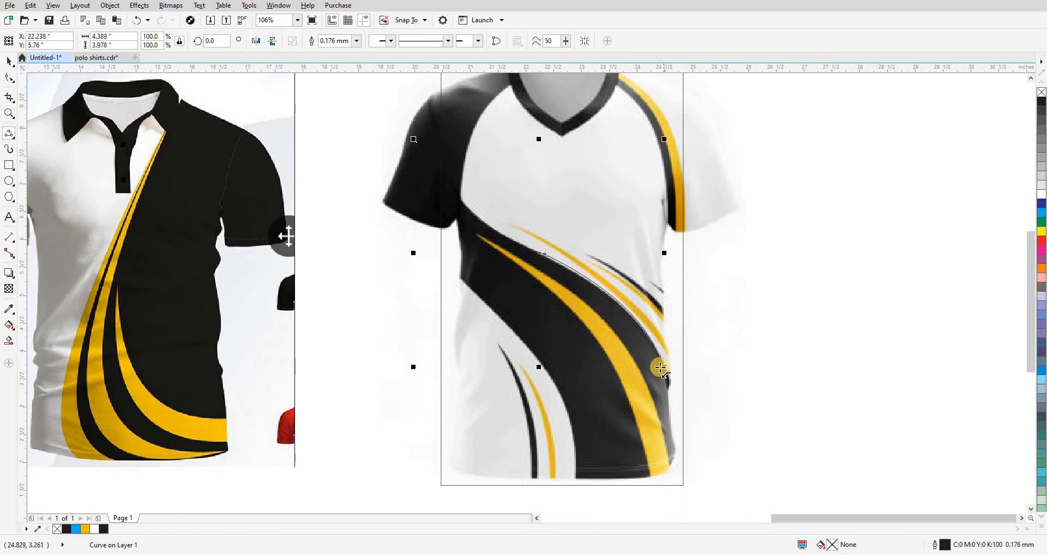
pyautogui.moveTo(701, 452); pyautogui.dragTo(698, 465)
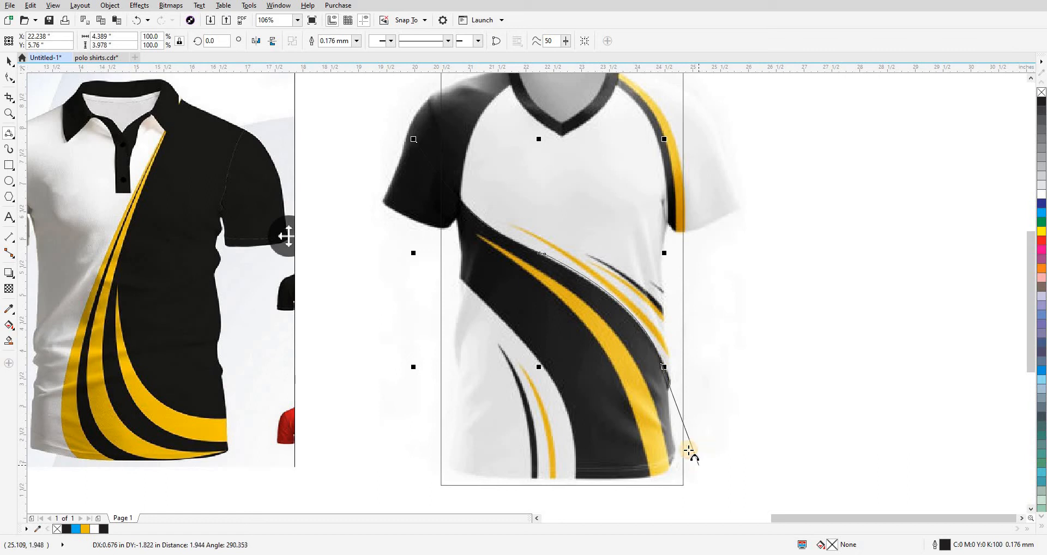
pyautogui.click(658, 402)
pyautogui.press('space')
pyautogui.moveTo(658, 401); pyautogui.dragTo(700, 402)
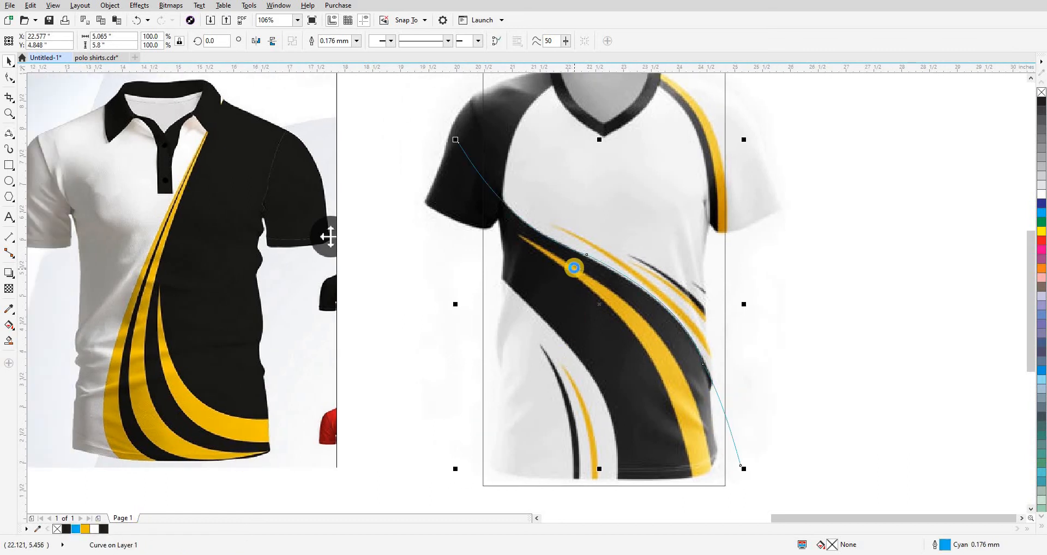
# Remove a surplus node from the cyan curve, add a new one midway, and fit the curve to the black band's upper edge.
pyautogui.scroll(3, 573, 267)
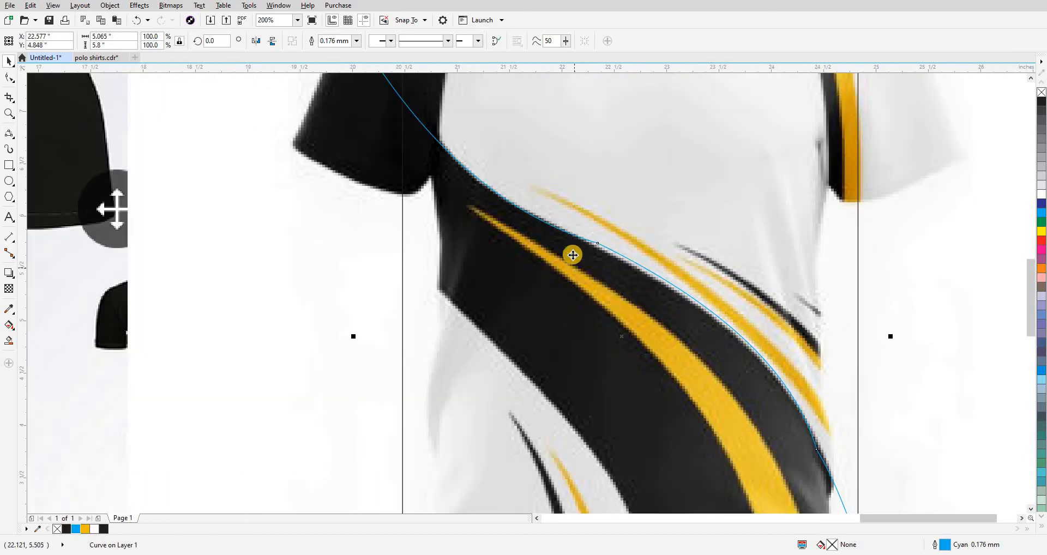
pyautogui.doubleClick(472, 173)
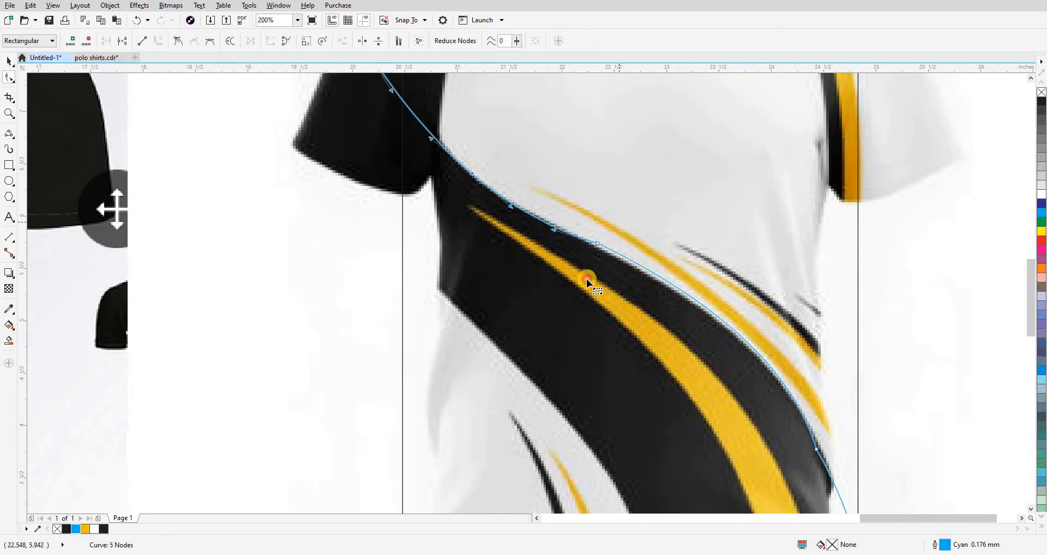
pyautogui.press('Delete')
pyautogui.scroll(2, 668, 273)
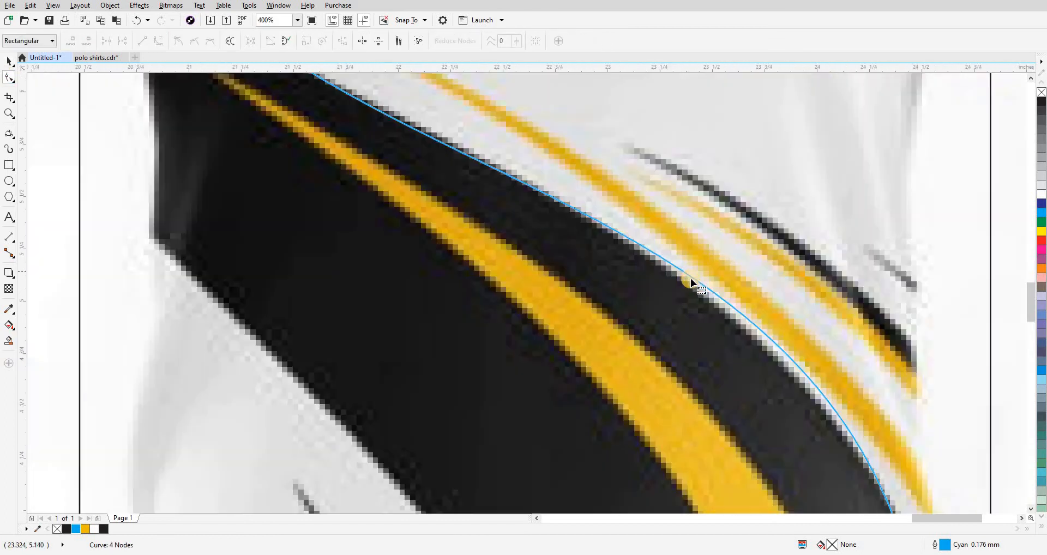
pyautogui.doubleClick(710, 289)
pyautogui.moveTo(710, 289); pyautogui.dragTo(705, 295)
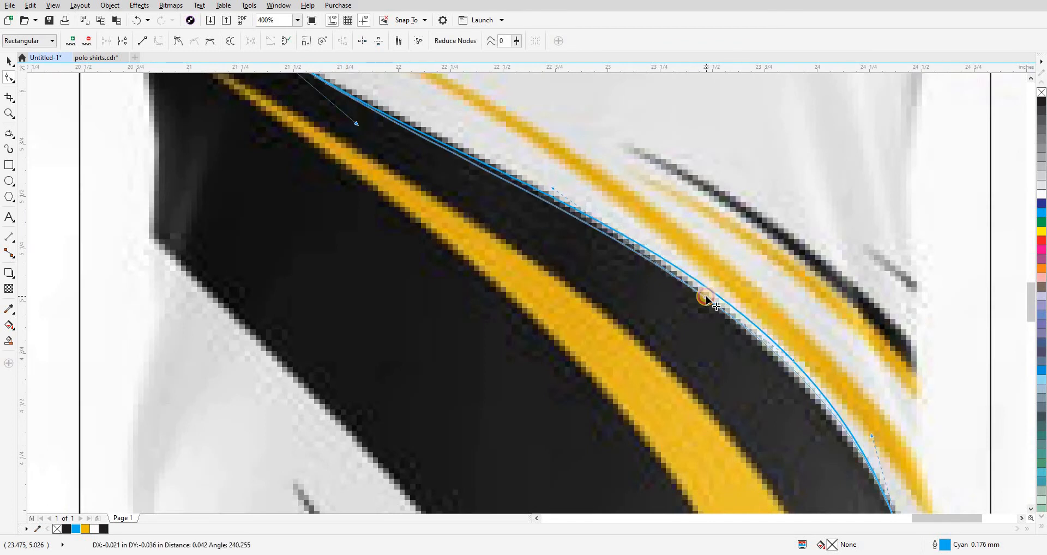
pyautogui.moveTo(370, 152); pyautogui.dragTo(488, 212)
# Delete the cyan curve's node near the jersey's side edge and adjust its lower end, making the curve about 5.11 by 5.77 inches.
pyautogui.scroll(-2, 671, 266)
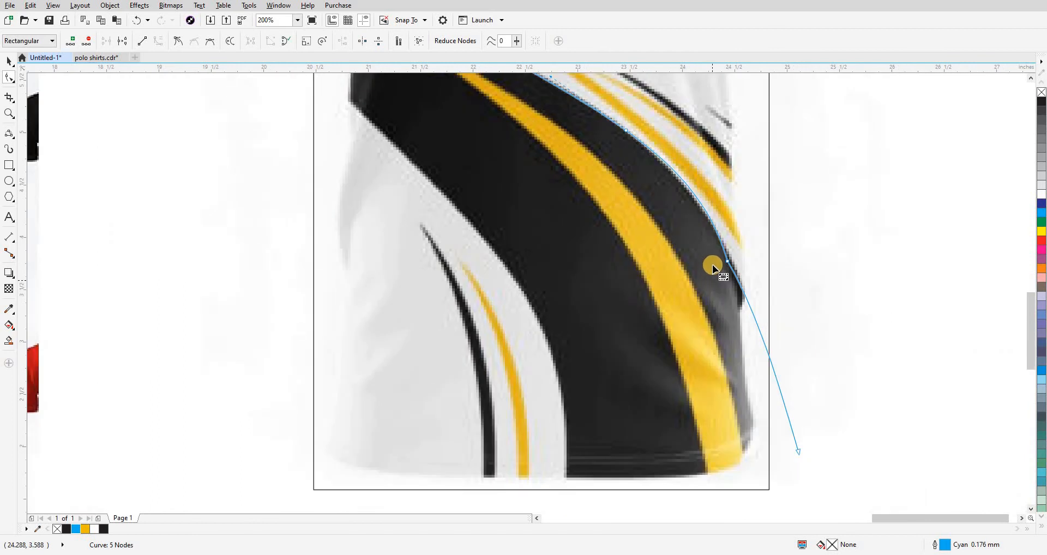
pyautogui.scroll(2, 725, 259)
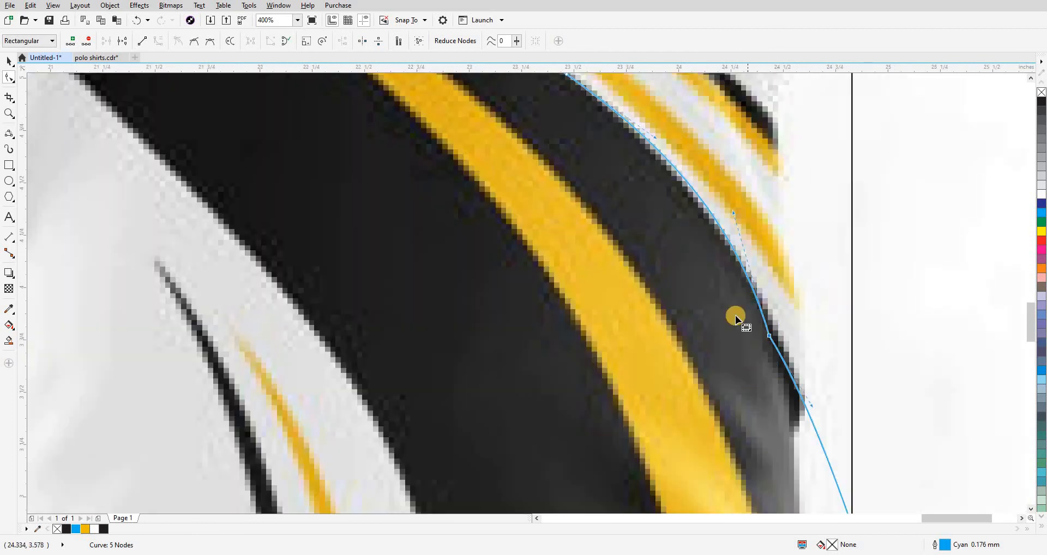
pyautogui.press('Delete')
pyautogui.scroll(-2, 765, 343)
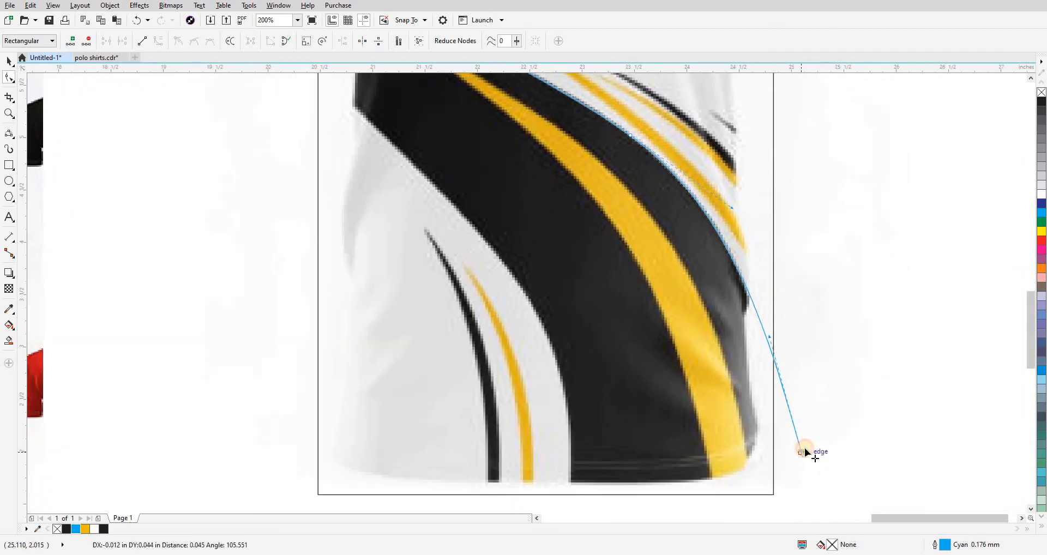
pyautogui.scroll(-2, 830, 350)
pyautogui.press('space')
# Trace a curve along the black band's lower edge from outside the rectangle, about 2.65 by 2.79 inches.
pyautogui.click(818, 285)
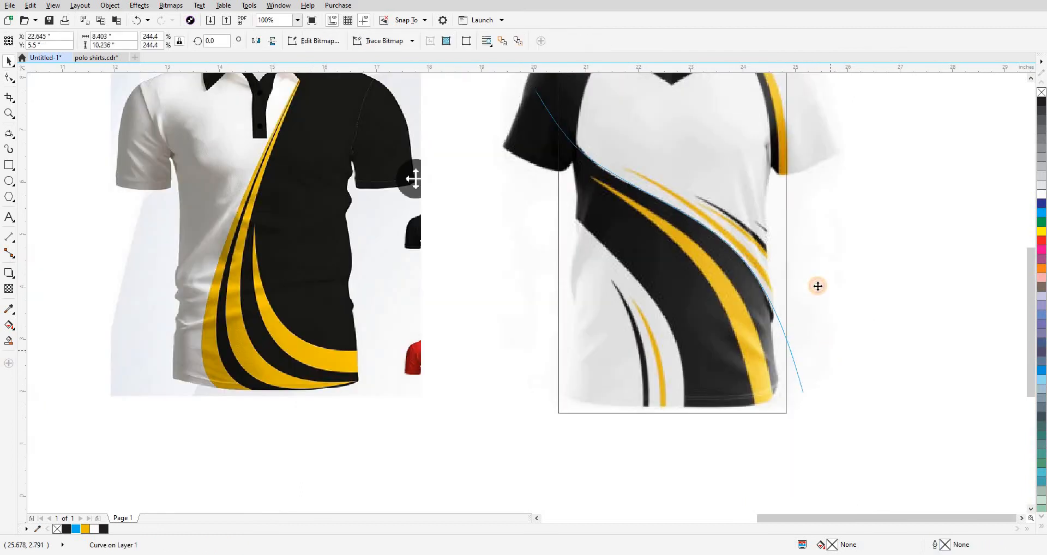
pyautogui.moveTo(663, 219); pyautogui.dragTo(695, 271)
pyautogui.moveTo(645, 319); pyautogui.dragTo(657, 265)
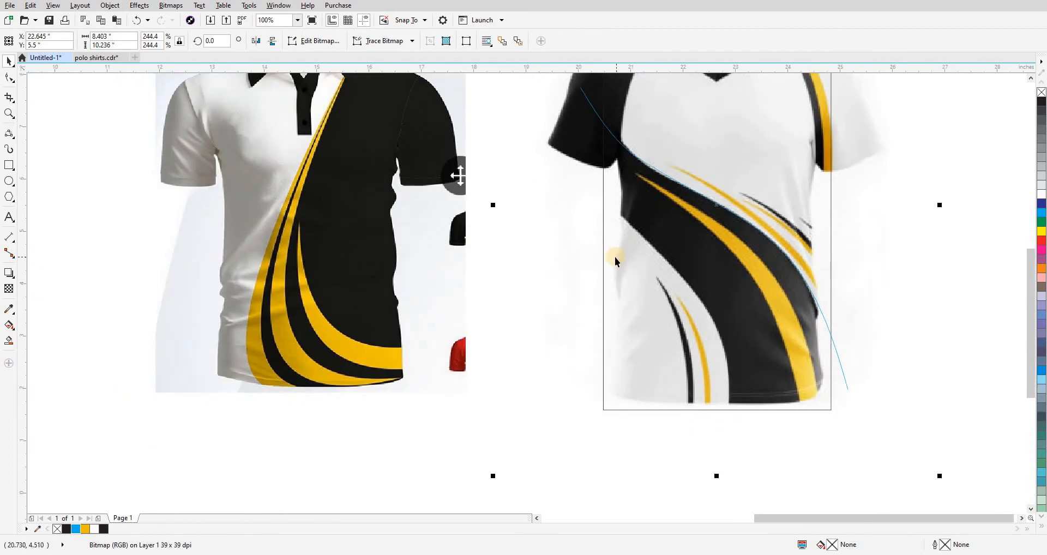
pyautogui.press('F5')
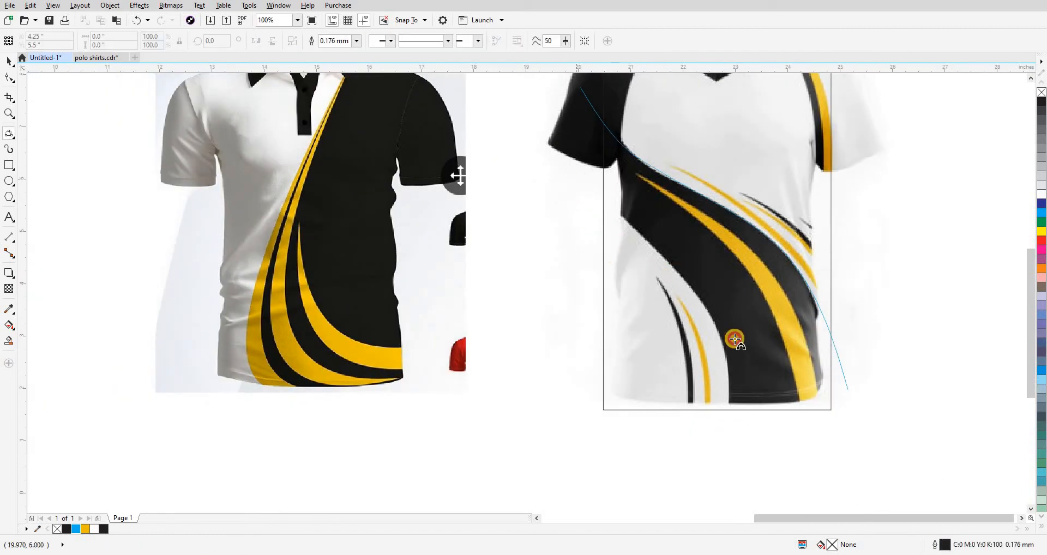
pyautogui.moveTo(734, 339); pyautogui.dragTo(715, 325)
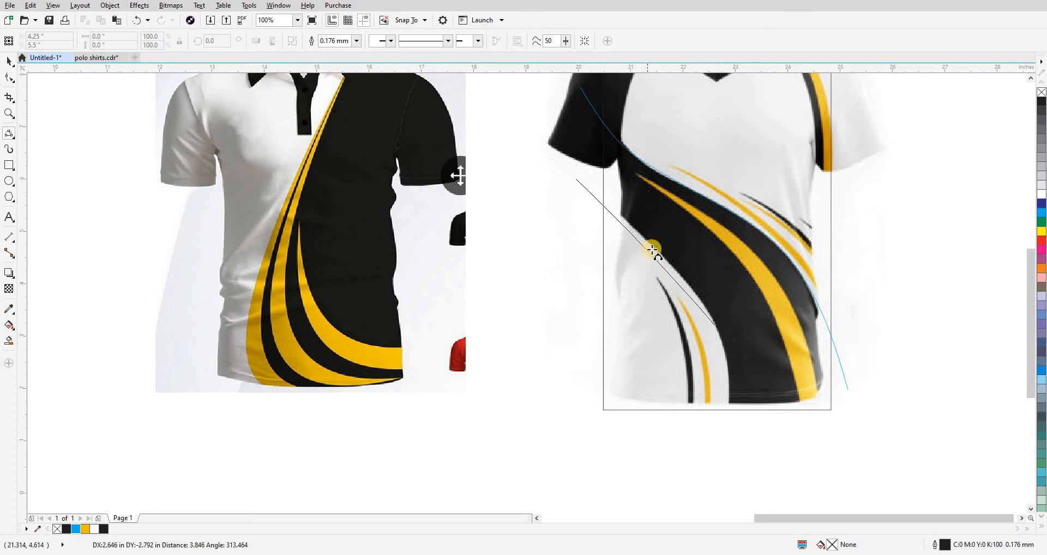
pyautogui.click(681, 284)
# Extend the lower-edge curve down past the rectangle's bottom, making it about 2.92 by 5.16 inches overall.
pyautogui.scroll(2, 694, 303)
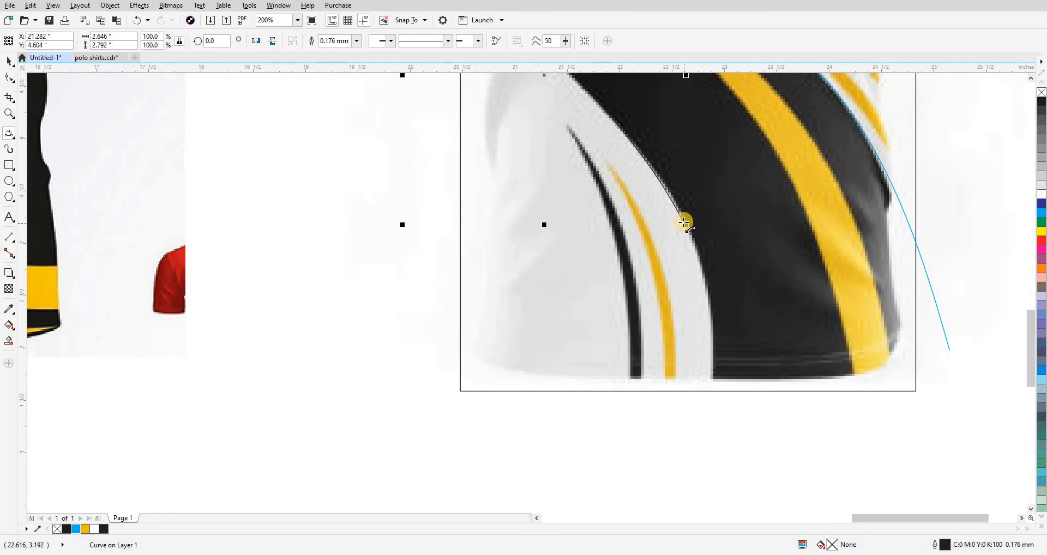
pyautogui.moveTo(684, 222); pyautogui.dragTo(694, 467)
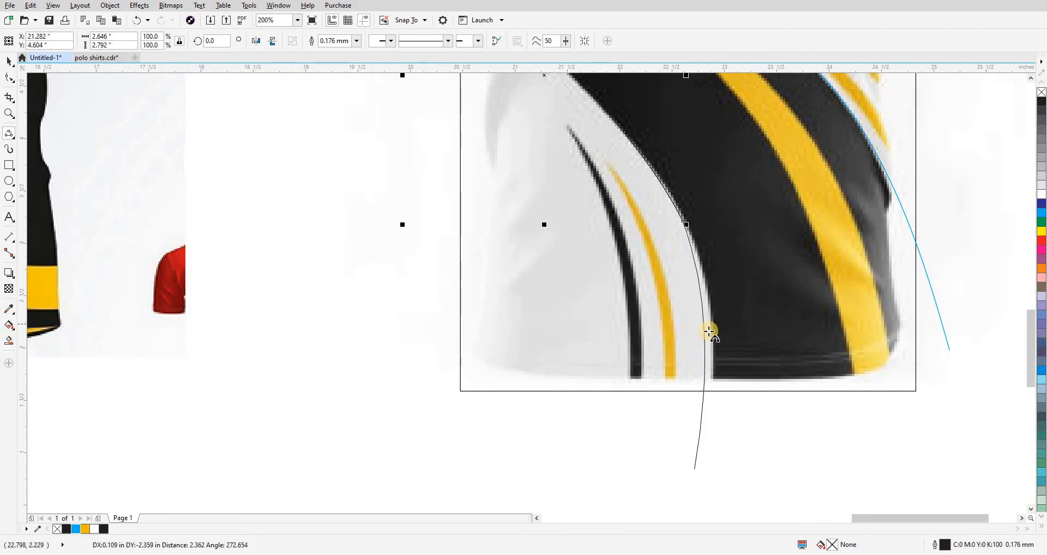
pyautogui.click(711, 418)
pyautogui.press('space')
# Shift both band curves and the rectangle 8 inches right, off the jersey, and Smart Fill the area between the curves with black.
pyautogui.scroll(-4, 756, 418)
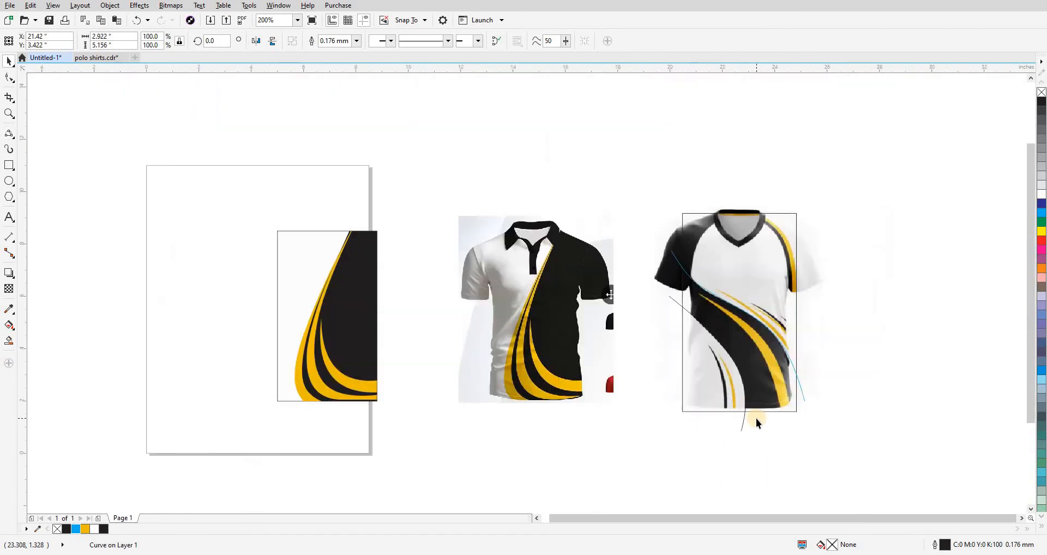
pyautogui.click(778, 404)
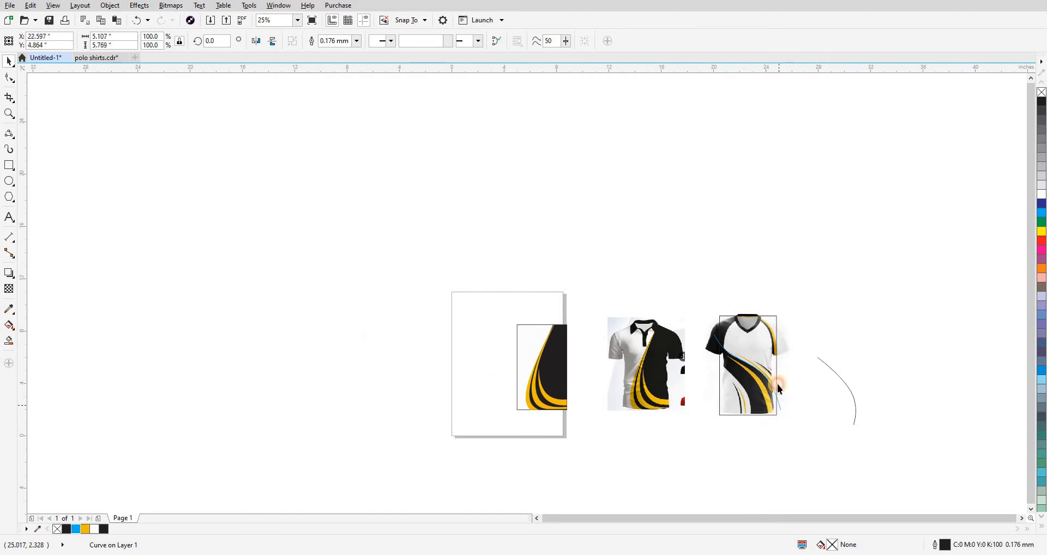
pyautogui.press('Right')
pyautogui.click(776, 382)
pyautogui.press('Right')
pyautogui.click(790, 436)
pyautogui.press('s')
pyautogui.click(861, 395)
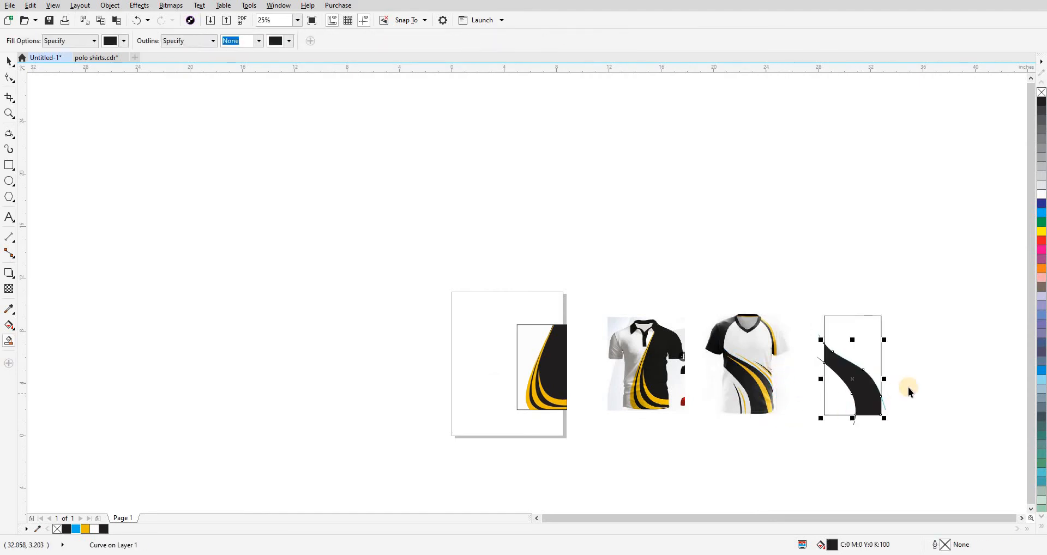
# Move the rectangle 8 inches right, off the black band shape, and delete the two curves used to trace it.
pyautogui.press('space')
pyautogui.click(908, 392)
pyautogui.click(848, 339)
pyautogui.press('Right')
pyautogui.scroll(2, 883, 410)
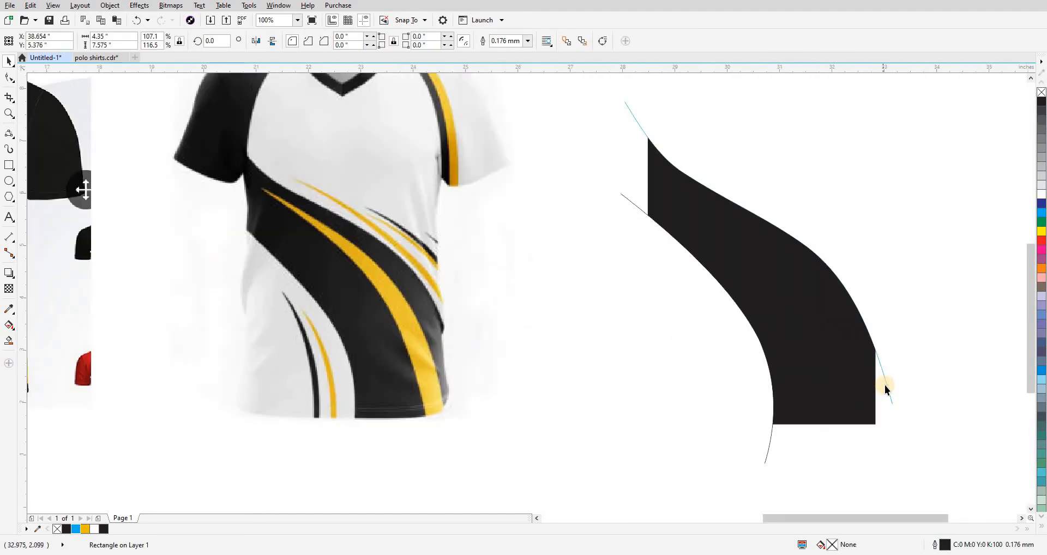
pyautogui.click(886, 380)
pyautogui.press('Delete')
pyautogui.click(766, 447)
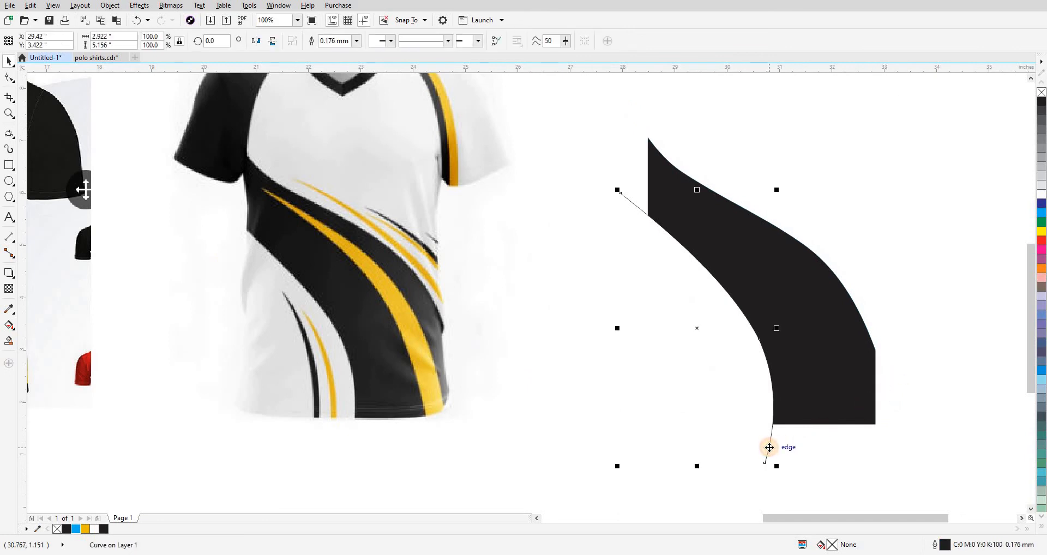
pyautogui.press('Delete')
# Move the rectangle back left onto the V-neck jersey picture so it frames the body again.
pyautogui.scroll(-2, 715, 413)
pyautogui.click(815, 392)
pyautogui.press('Left')
pyautogui.click(775, 408)
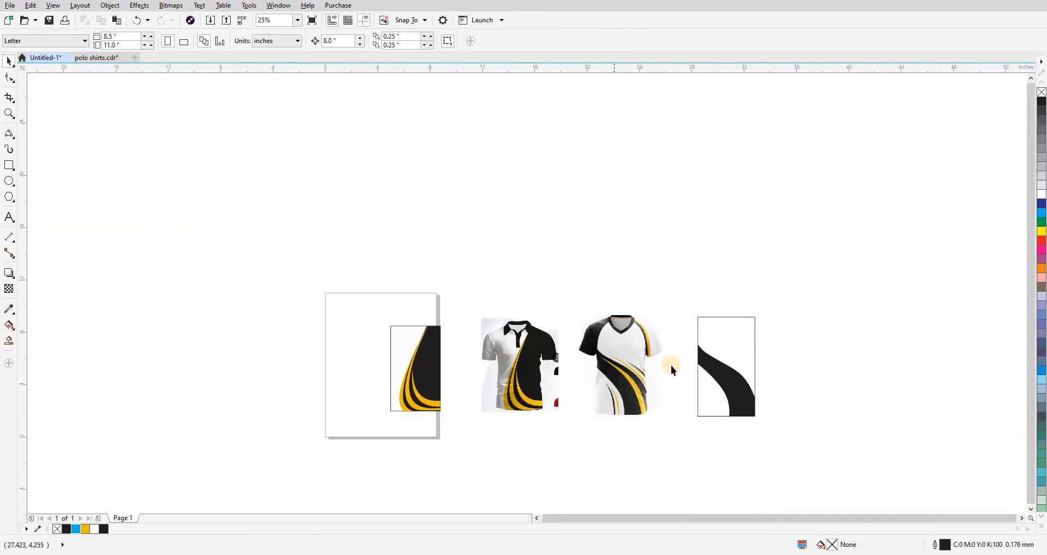
pyautogui.scroll(2, 669, 430)
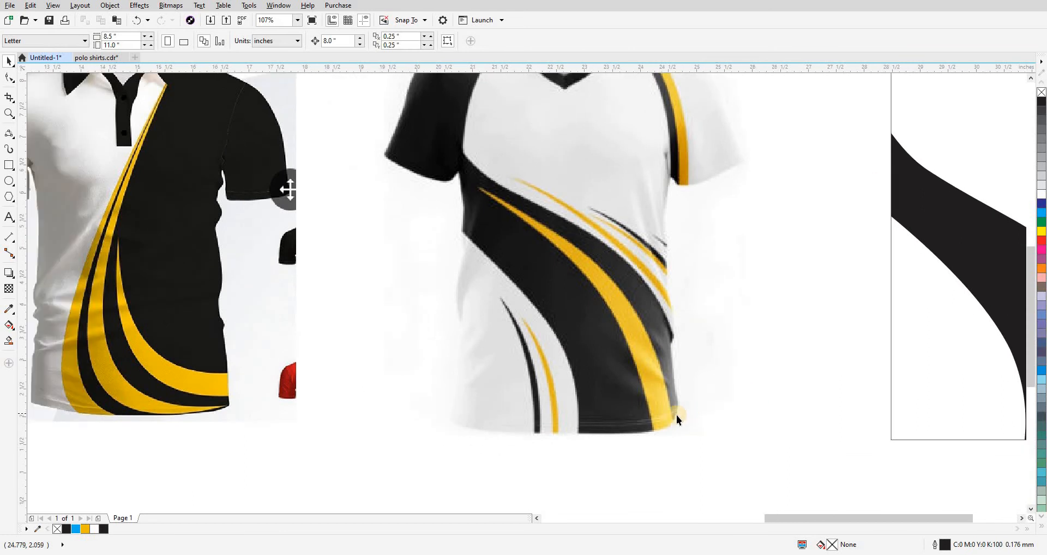
pyautogui.click(897, 394)
pyautogui.press('Left')
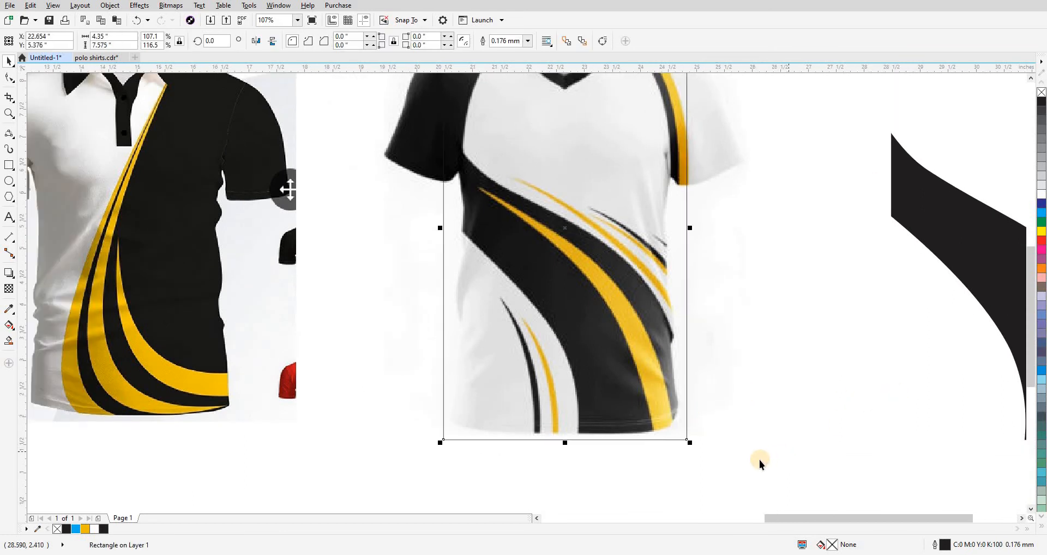
pyautogui.click(739, 468)
# Trace the wide yellow stripe's lower edge from below the hem up to its pointed tip with a two-segment curve.
pyautogui.press('F5')
pyautogui.click(658, 454)
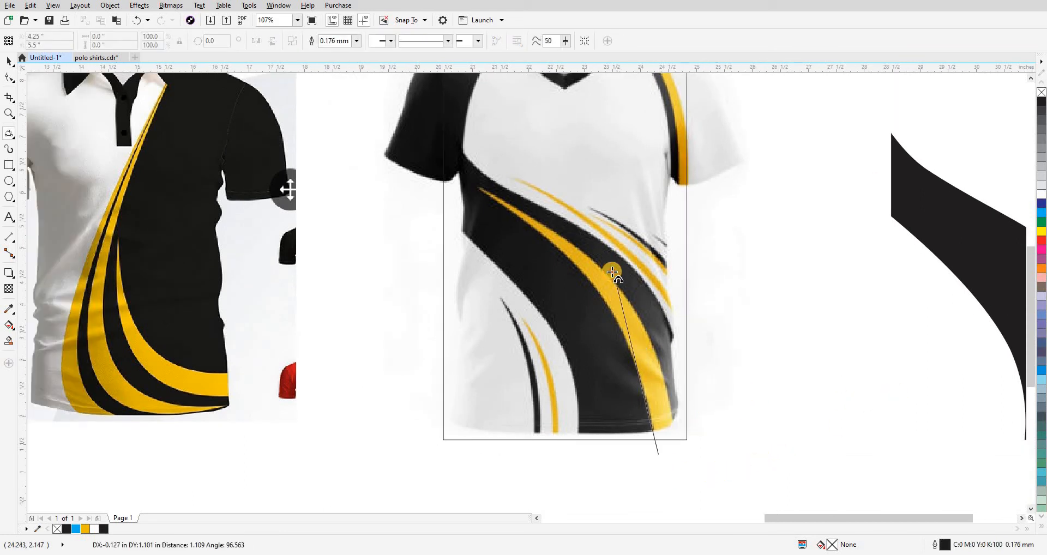
pyautogui.moveTo(621, 338); pyautogui.dragTo(627, 350)
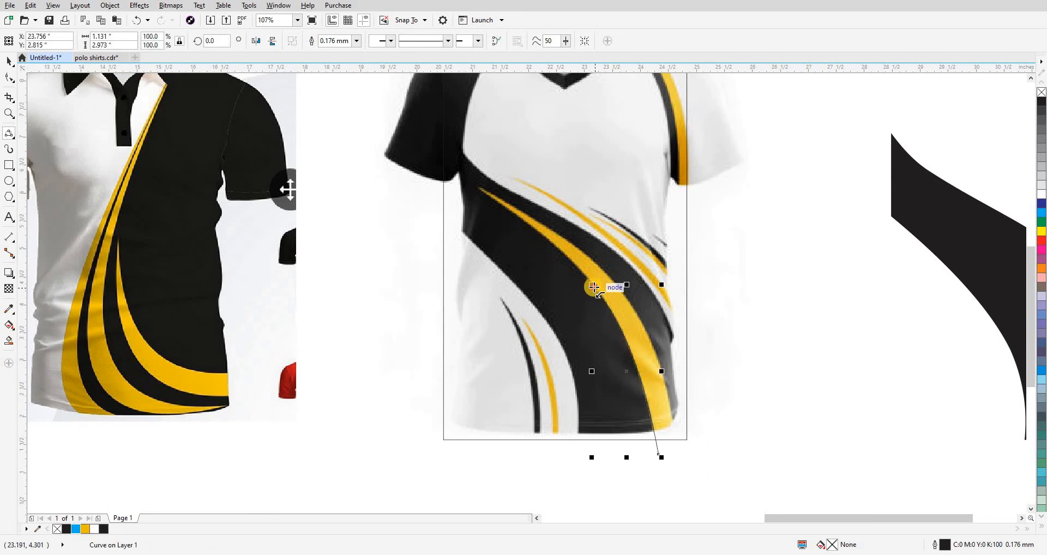
pyautogui.click(594, 286)
pyautogui.click(479, 189)
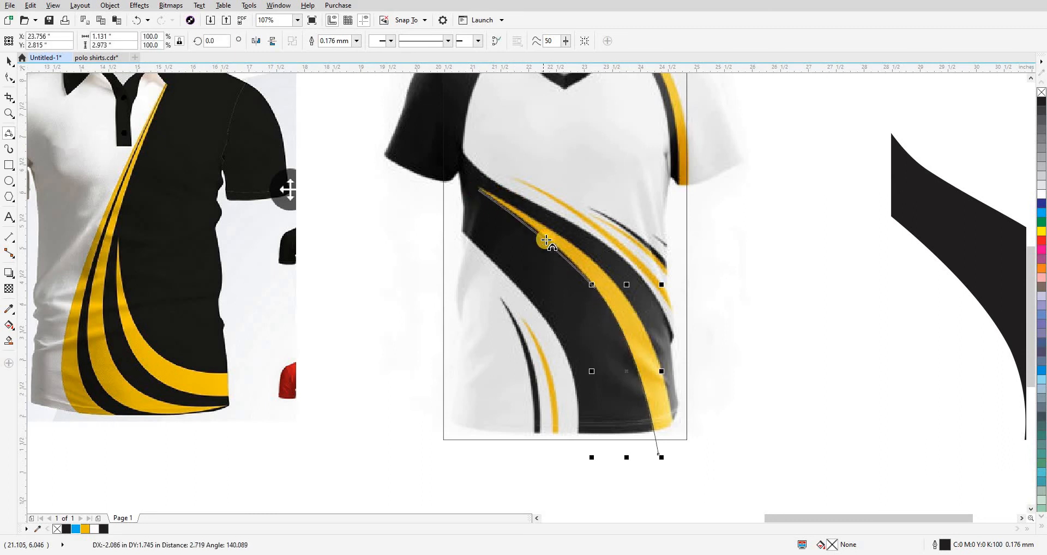
# Continue the curve from the tip along the wide yellow stripe's upper edge to below the hem, about 3.63 by 4.82 inches overall.
pyautogui.click(480, 188)
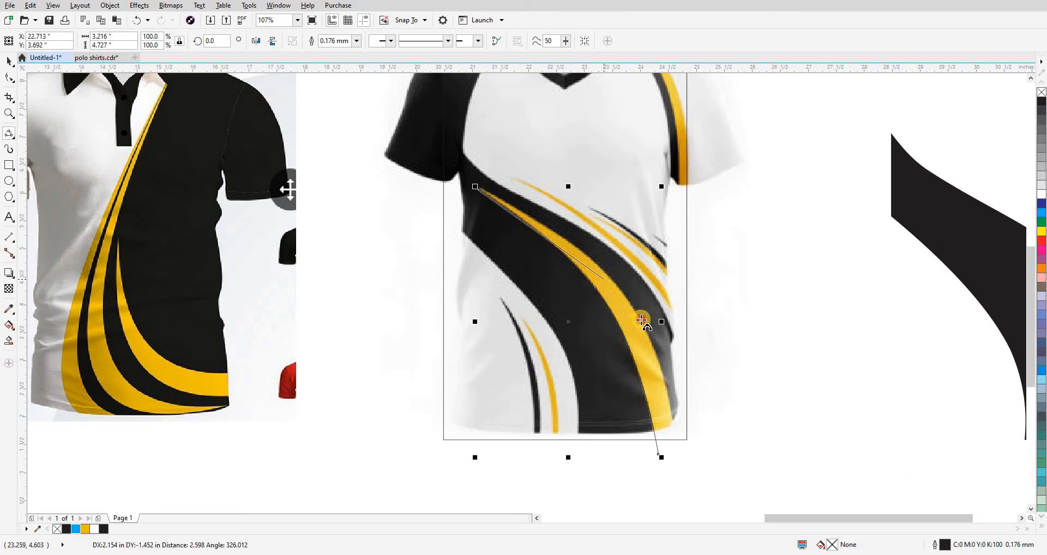
pyautogui.moveTo(641, 320); pyautogui.dragTo(681, 460)
pyautogui.click(534, 345)
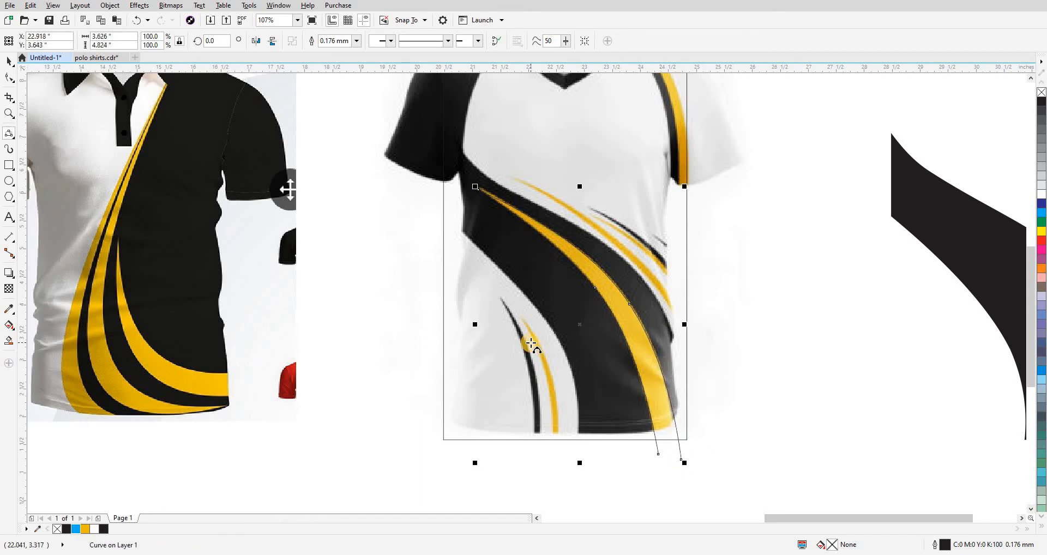
# Move the yellow stripe's curve and the rectangle 16 inches right, into the empty space beyond the black band shape.
pyautogui.scroll(-4, 534, 345)
pyautogui.press('space')
pyautogui.press('Right')
pyautogui.press('Right')
pyautogui.press('Right')
pyautogui.press('Right')
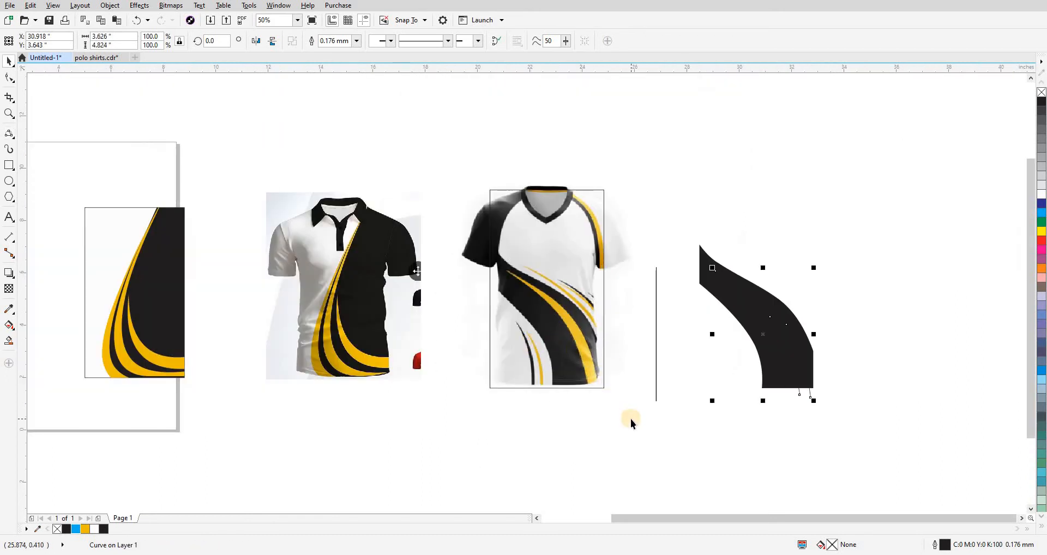
pyautogui.press('Right')
pyautogui.moveTo(686, 433); pyautogui.dragTo(616, 424)
pyautogui.click(534, 372)
pyautogui.press('Right')
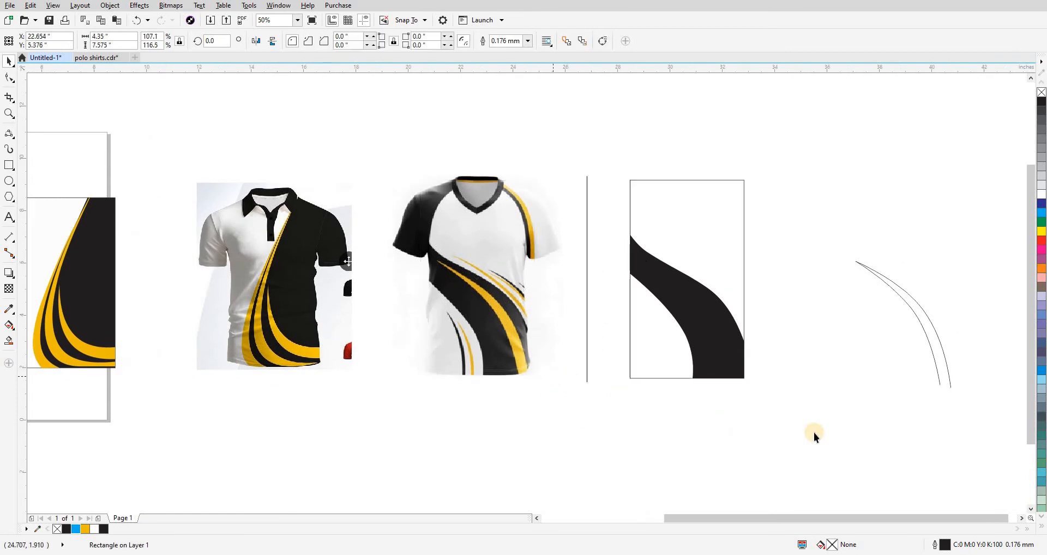
pyautogui.press('Right')
# Smart Fill the traced stripe inside the rectangle, colour it yellow #F0BE06, and move it 8 inches left onto the black band.
pyautogui.press('s')
pyautogui.click(941, 362)
pyautogui.press('space')
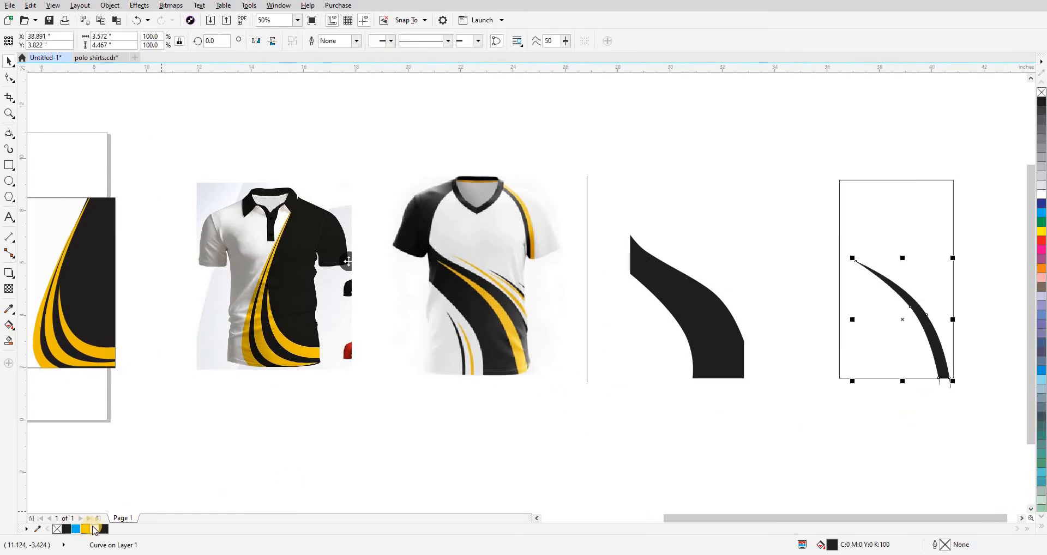
pyautogui.click(86, 529)
pyautogui.press('Left')
pyautogui.press('Left')
pyautogui.press('Right')
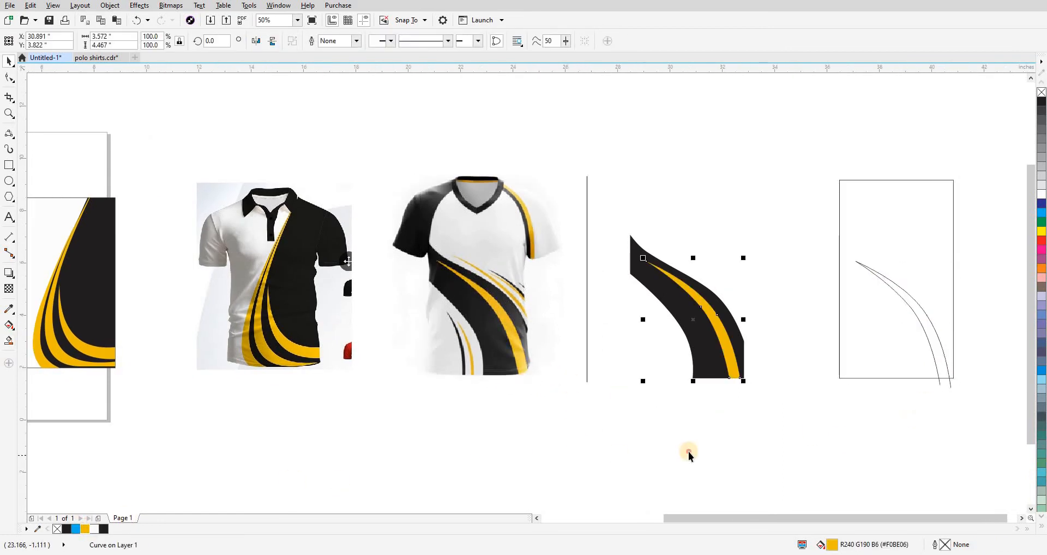
# Delete the stripe's tracing curve and move the empty rectangle 16 inches left, back onto the V-neck jersey.
pyautogui.click(829, 429)
pyautogui.click(903, 379)
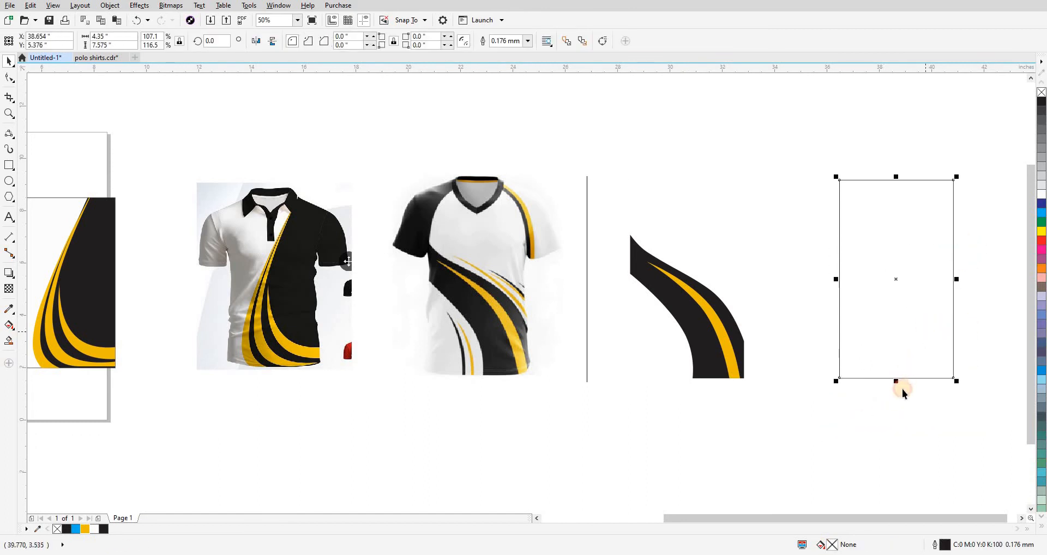
pyautogui.press('Left')
pyautogui.press('Left')
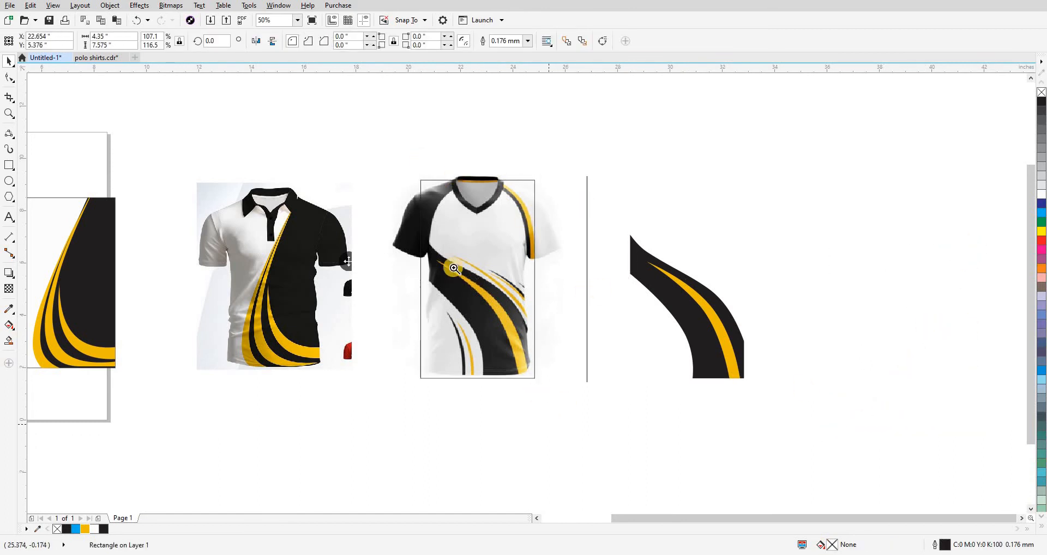
pyautogui.press('Escape')
# Trace both edges of the narrow yellow stripe near the jersey's hem, from its tip to below the rectangle, about 0.72 by 2.36 inches.
pyautogui.press('F2')
pyautogui.moveTo(416, 233); pyautogui.dragTo(542, 415)
pyautogui.scroll(4, 552, 389)
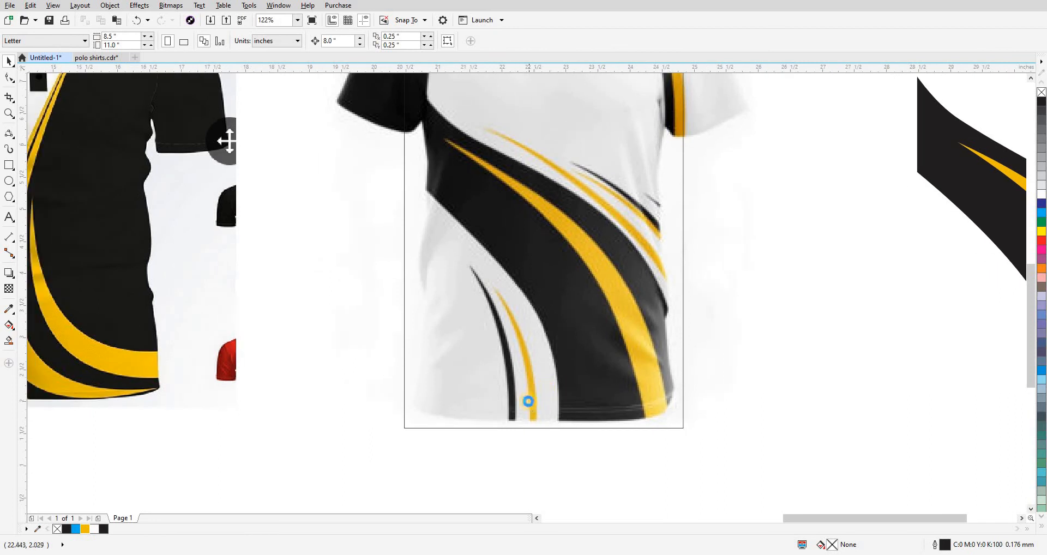
pyautogui.press('F5')
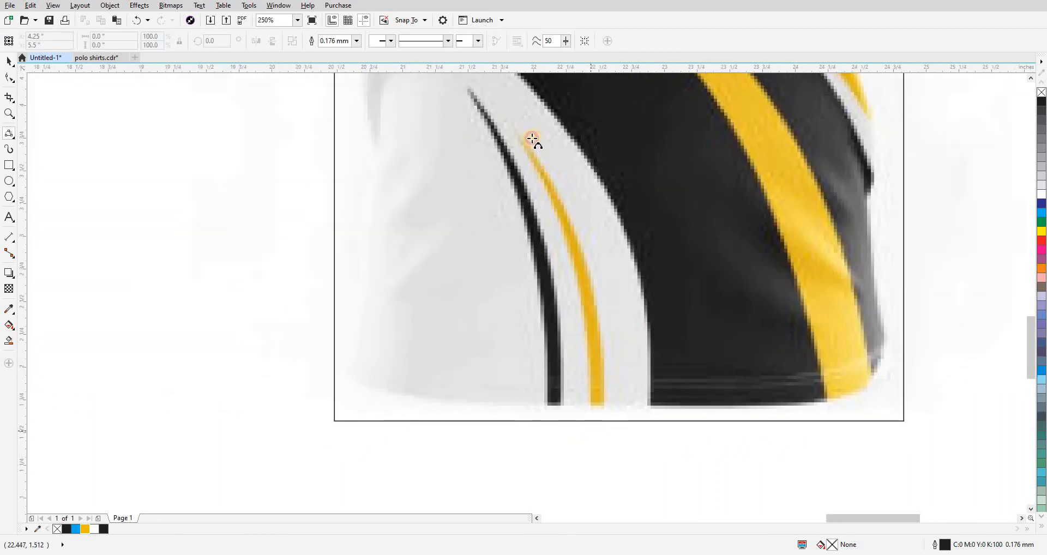
pyautogui.moveTo(531, 138); pyautogui.dragTo(609, 436)
pyautogui.click(572, 267)
pyautogui.click(582, 250)
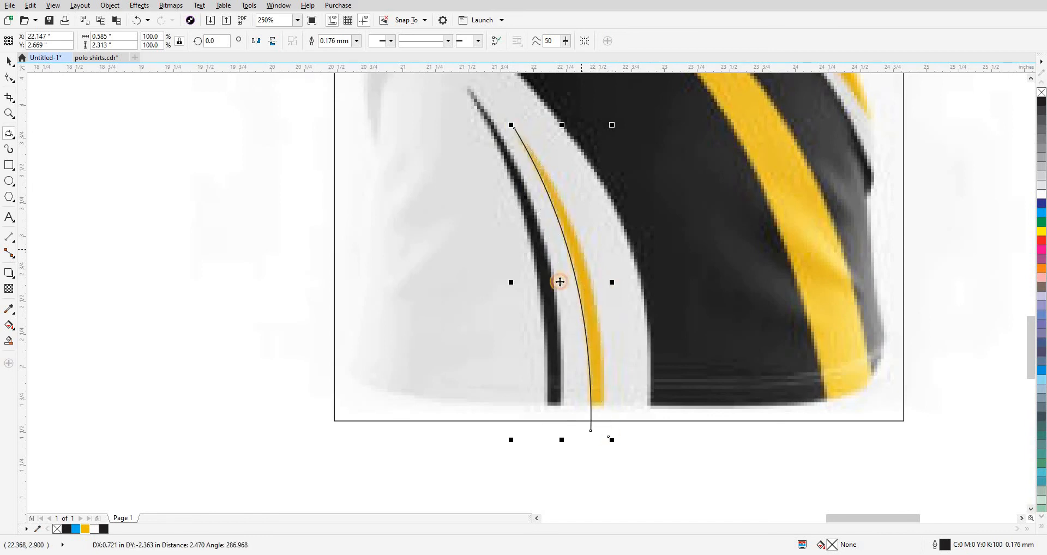
# Finish the yellow stripe's second curve and trace both edges of the narrow black stripe beside it, about 0.76 by 2.71 inches.
pyautogui.moveTo(559, 281); pyautogui.dragTo(616, 282)
pyautogui.moveTo(548, 131); pyautogui.dragTo(526, 92)
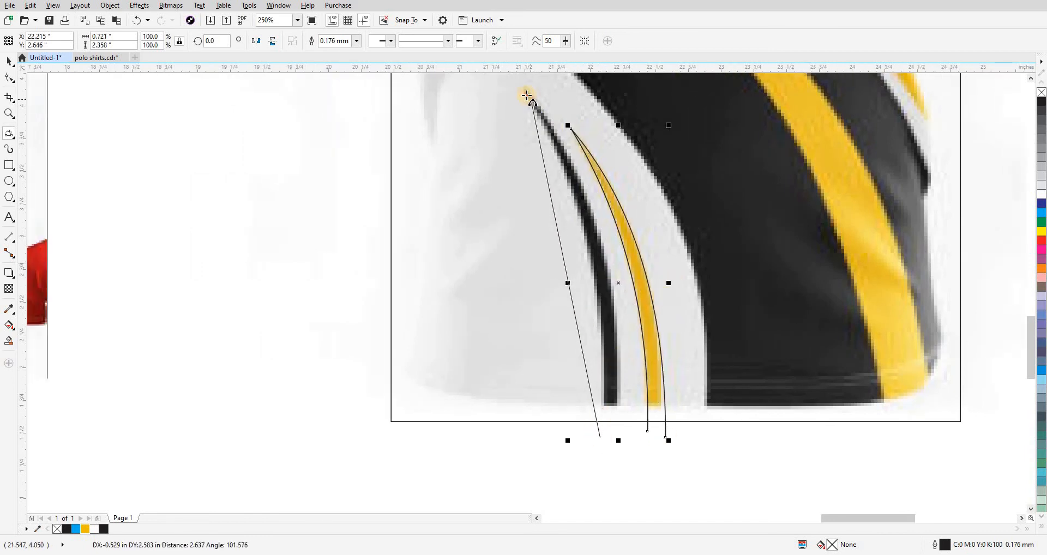
pyautogui.click(592, 254)
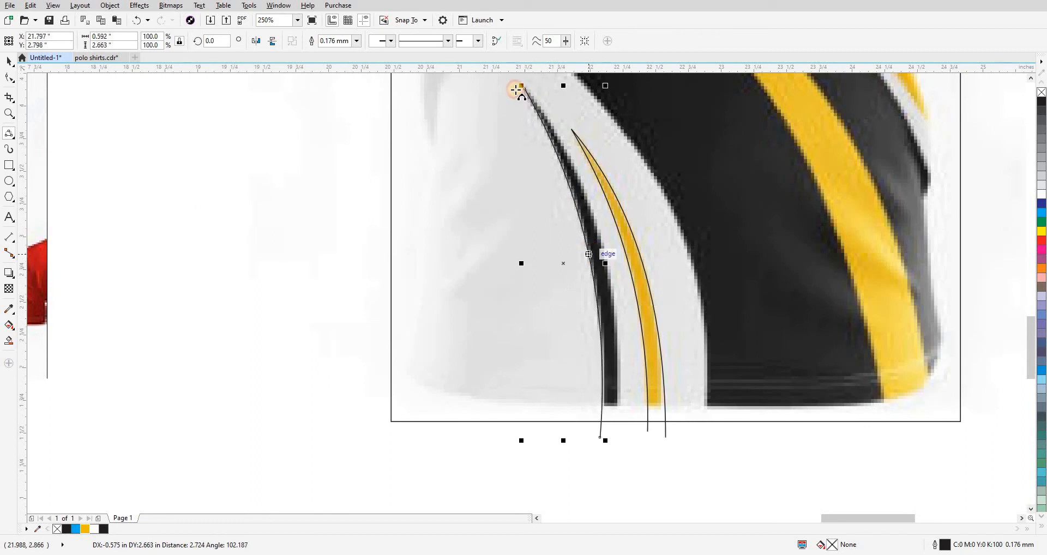
pyautogui.moveTo(525, 89); pyautogui.dragTo(623, 443)
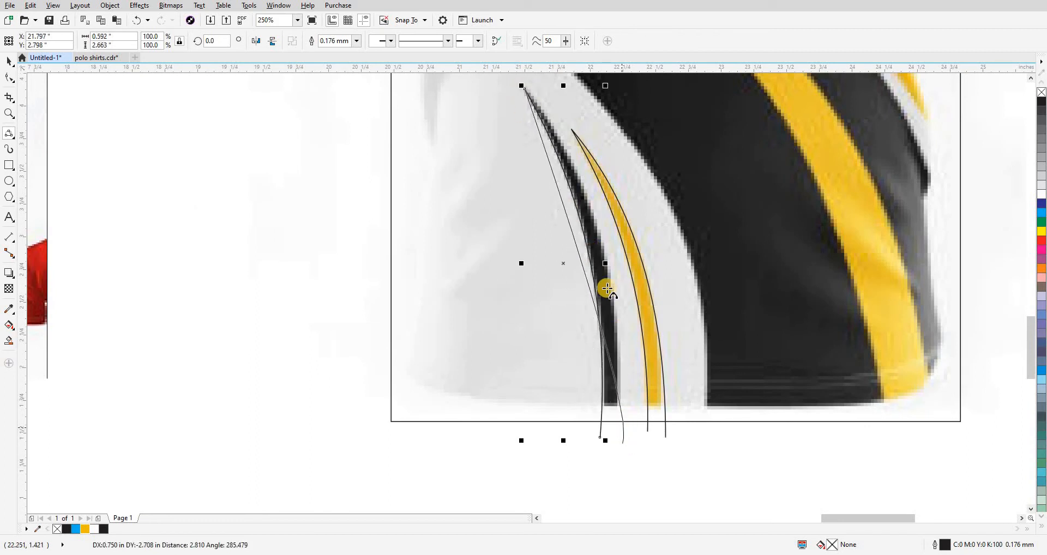
pyautogui.click(594, 296)
pyautogui.press('space')
pyautogui.scroll(-4, 594, 296)
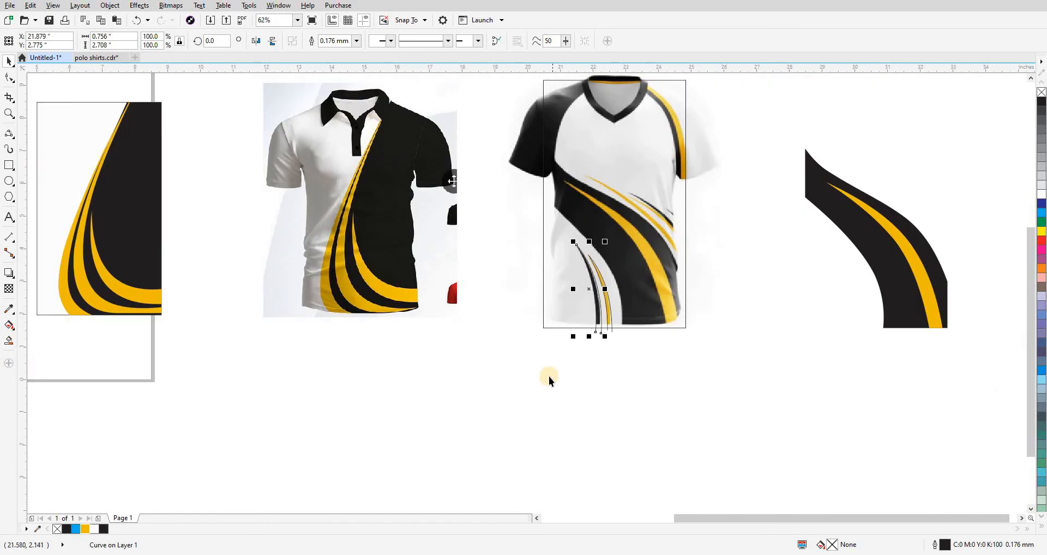
pyautogui.moveTo(622, 228); pyautogui.dragTo(630, 219)
pyautogui.press('Right')
pyautogui.moveTo(673, 362); pyautogui.dragTo(552, 356)
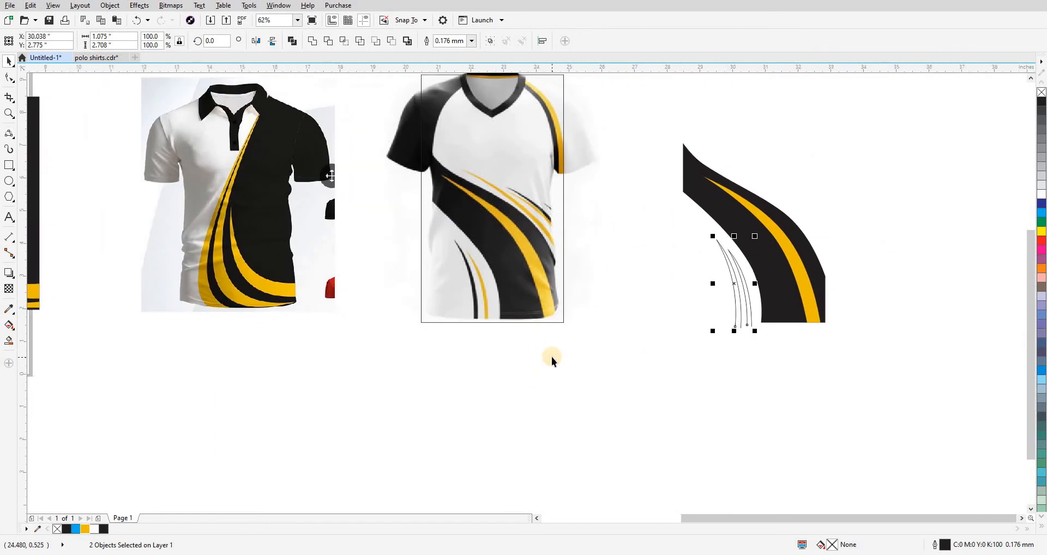
pyautogui.press('Left')
# Smart Fill both narrow hem stripes inside the rectangle and move the filled shapes 8 inches right, beside the black band shape.
pyautogui.click(544, 365)
pyautogui.scroll(2, 485, 317)
pyautogui.press('s')
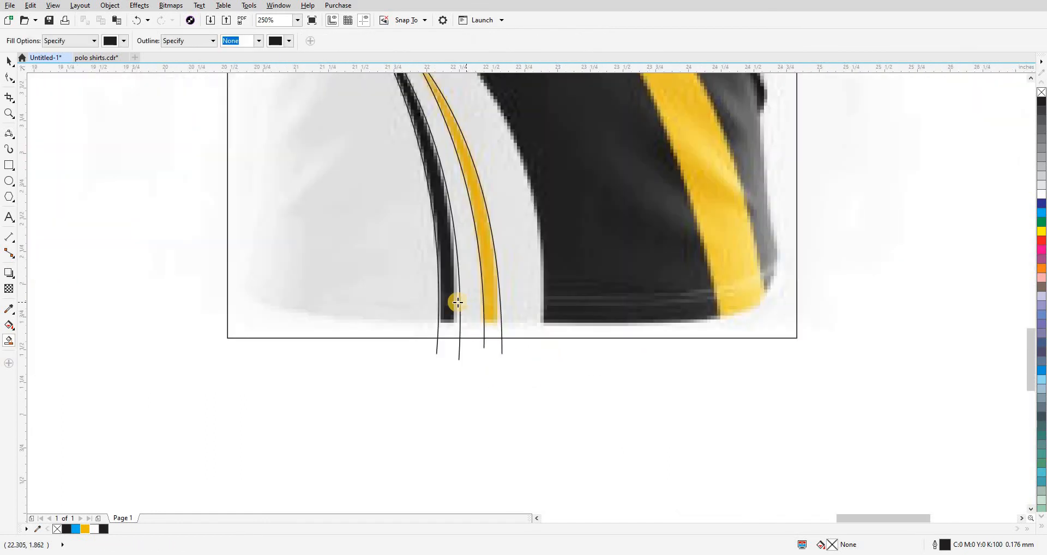
pyautogui.click(457, 302)
pyautogui.click(492, 302)
pyautogui.press('space')
pyautogui.scroll(-4, 482, 313)
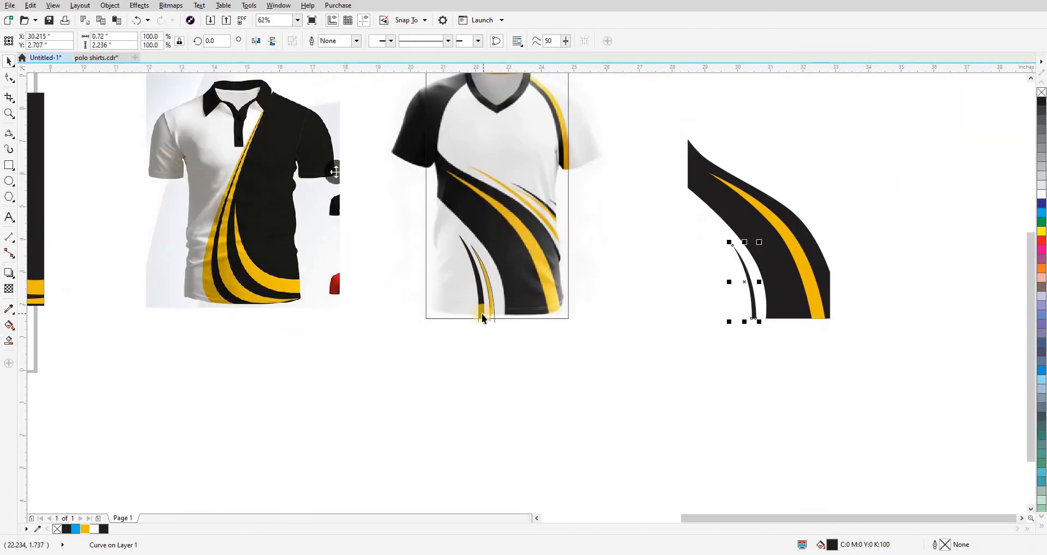
pyautogui.click(482, 314)
pyautogui.press('Right')
# Colour the filled hem stripe nearest the black band yellow, sampled from the band's own yellow stripe.
pyautogui.doubleClick(484, 348)
pyautogui.moveTo(484, 348); pyautogui.dragTo(499, 375)
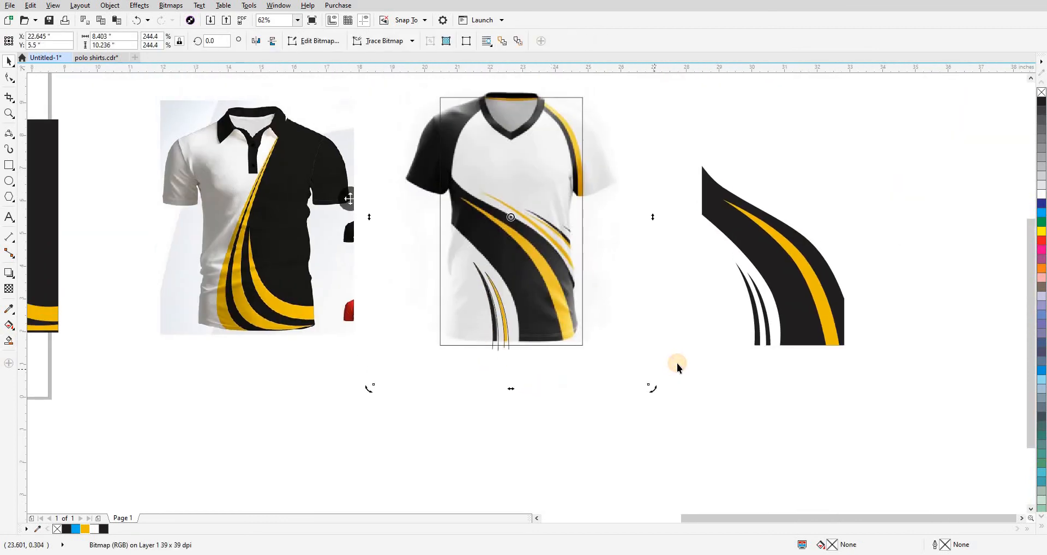
pyautogui.click(765, 333)
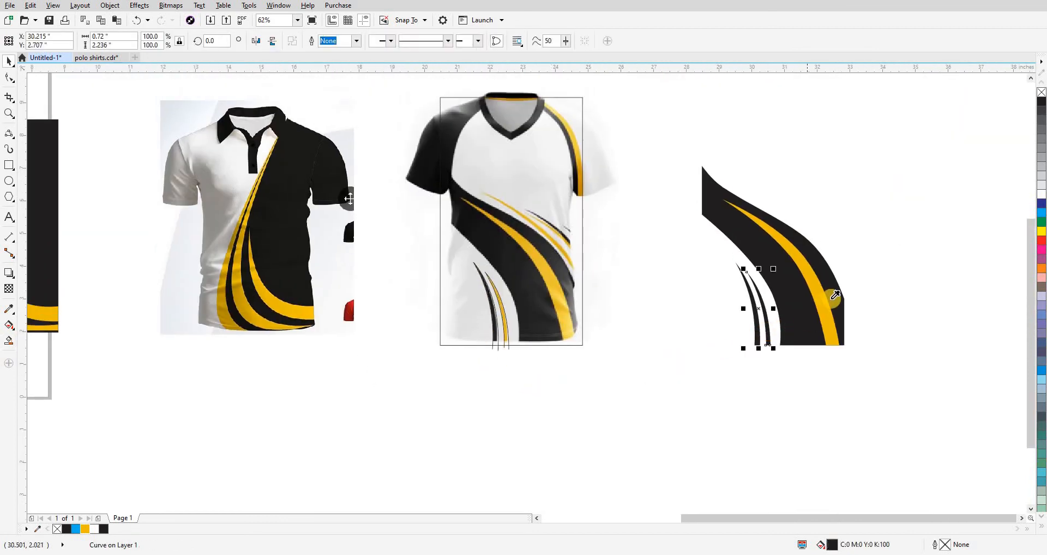
pyautogui.click(812, 382)
# Trace both edges of the long thin yellow stripe above the jersey's black band, from its tip past the rectangle, about 3.52 by 2.69 inches.
pyautogui.scroll(4, 539, 297)
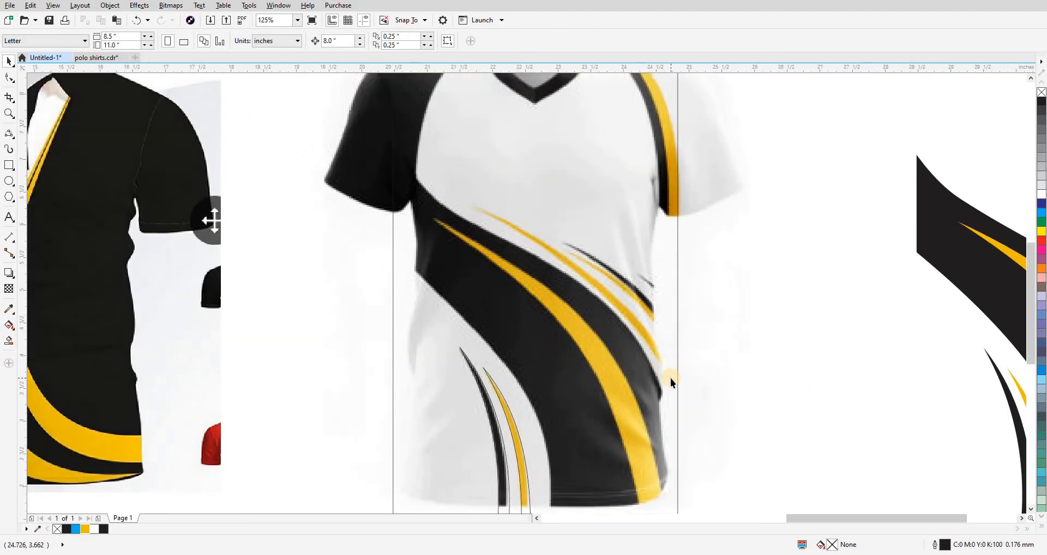
pyautogui.click(684, 384)
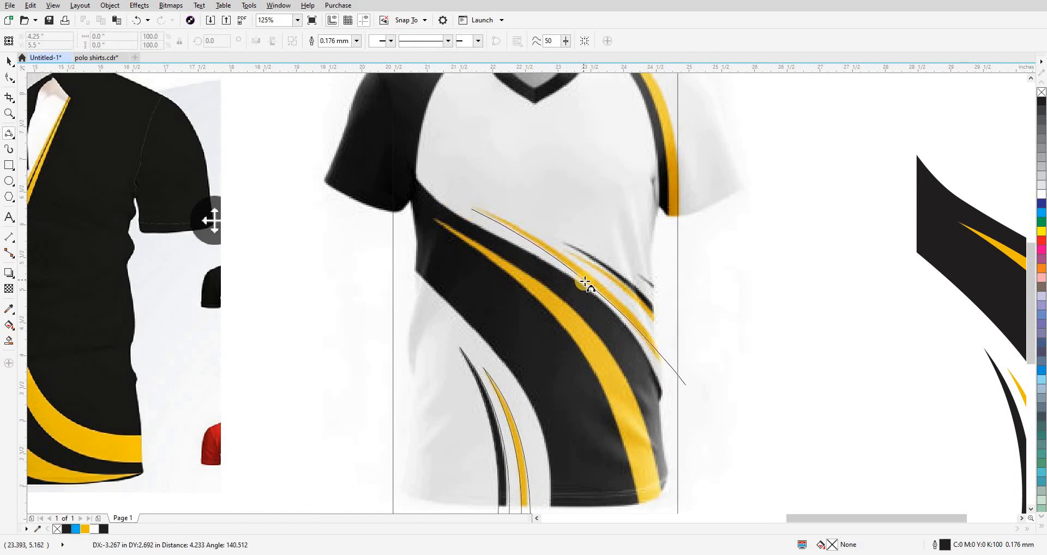
pyautogui.click(530, 247)
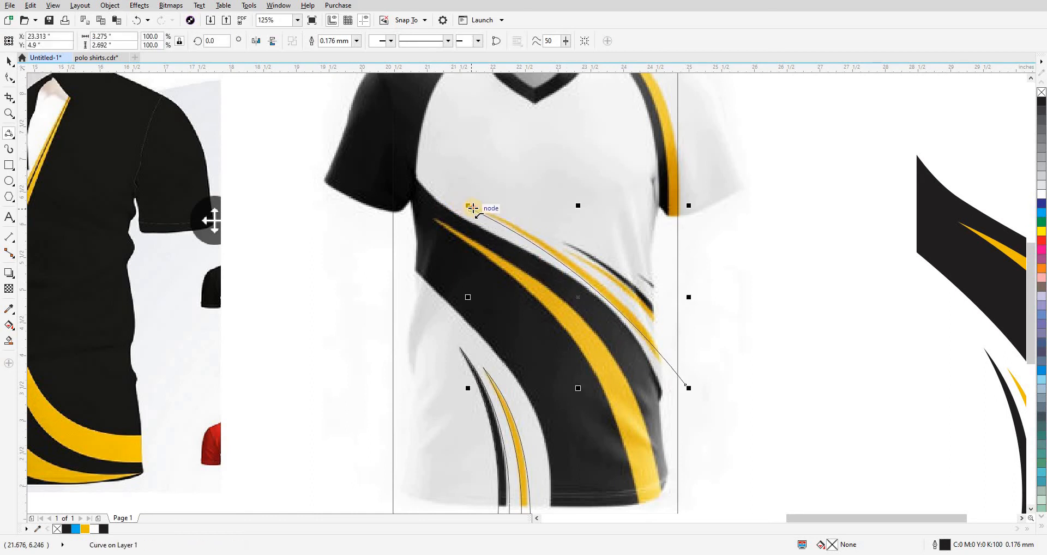
pyautogui.moveTo(472, 207); pyautogui.dragTo(700, 383)
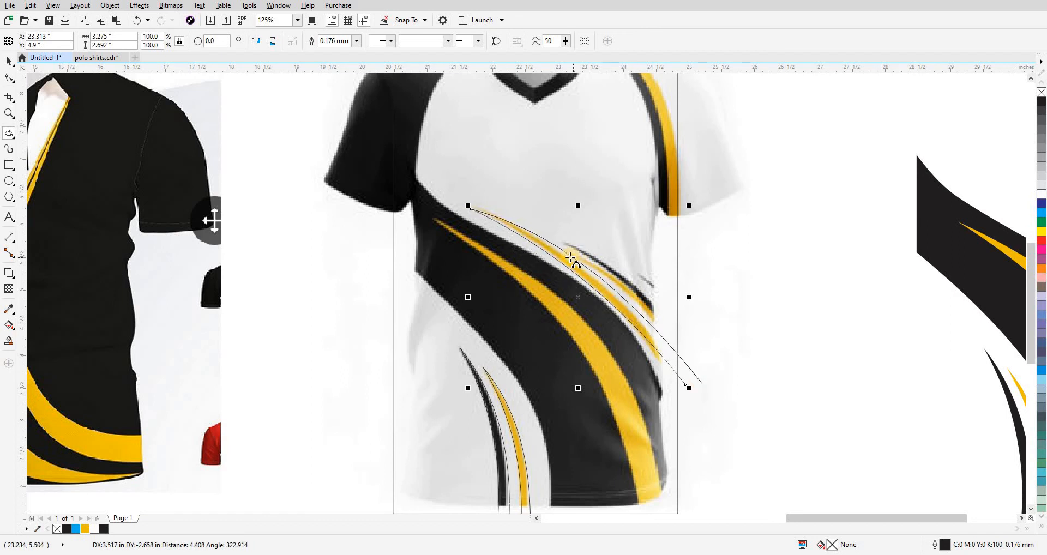
pyautogui.click(614, 320)
pyautogui.scroll(-1, 642, 333)
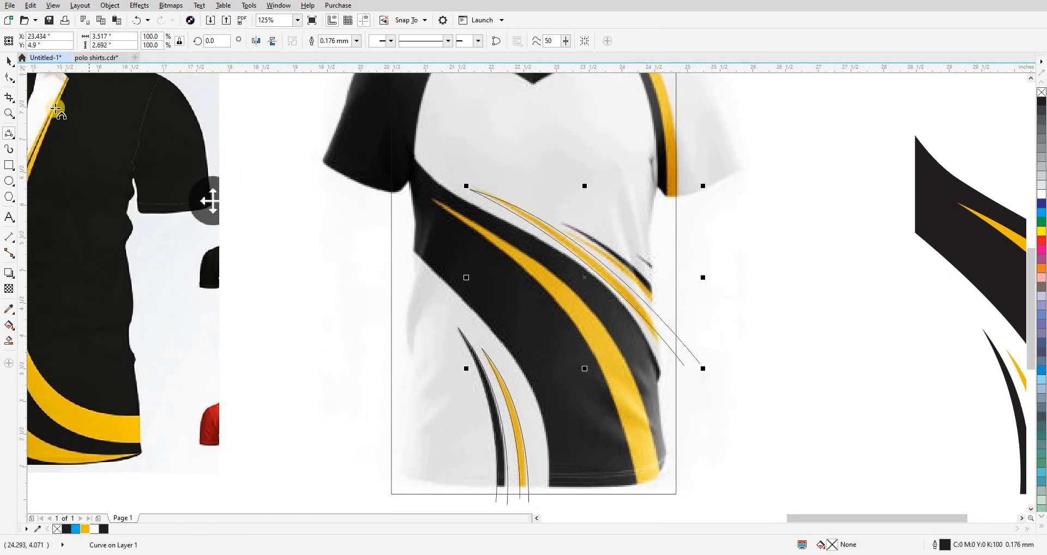
# Pull the lower tracing curve's end node about 0.14 inch down and bend the curve to follow the yellow stripe's lower edge.
pyautogui.click(11, 79)
pyautogui.scroll(1, 582, 316)
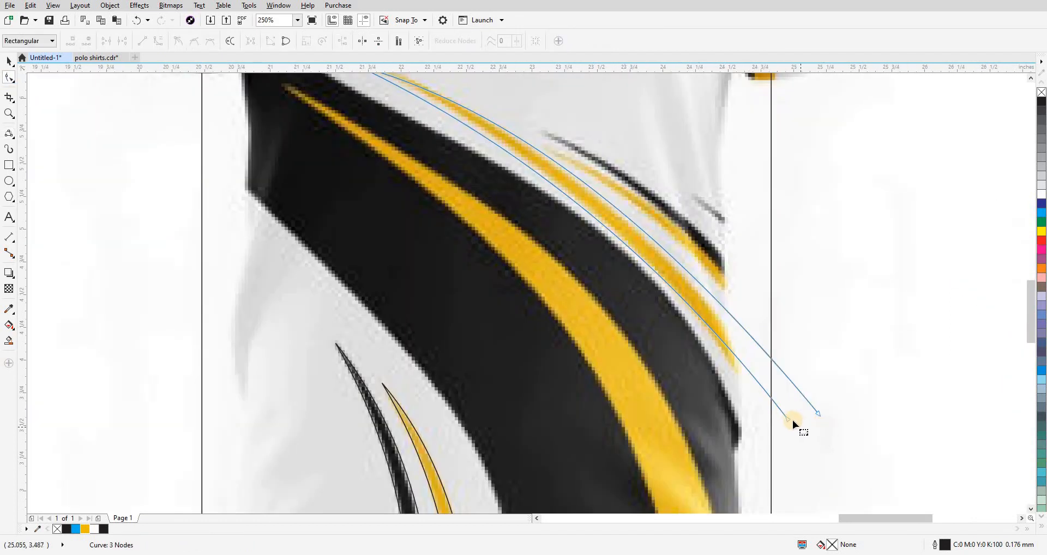
pyautogui.moveTo(790, 420); pyautogui.dragTo(795, 439)
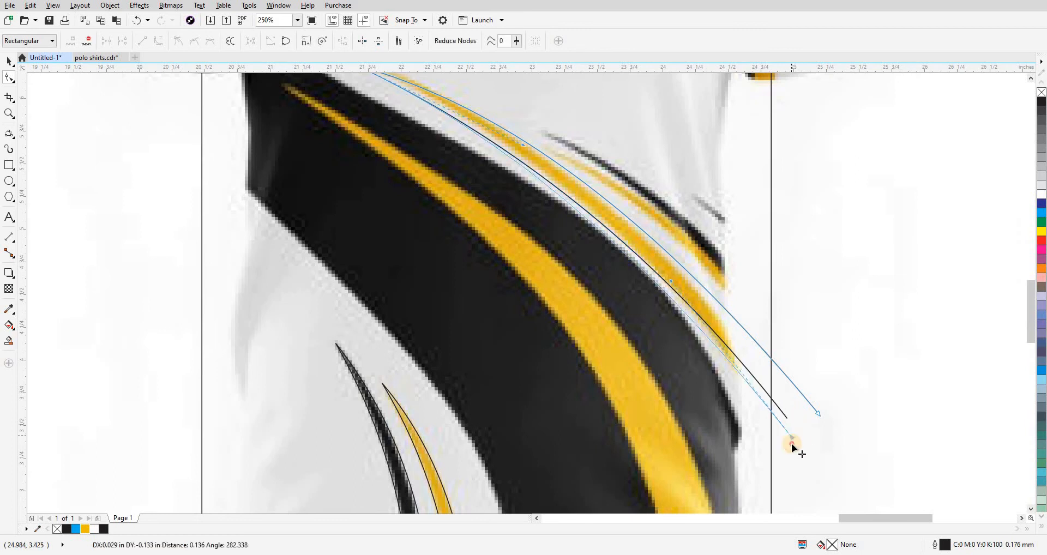
pyautogui.moveTo(717, 343); pyautogui.dragTo(680, 269)
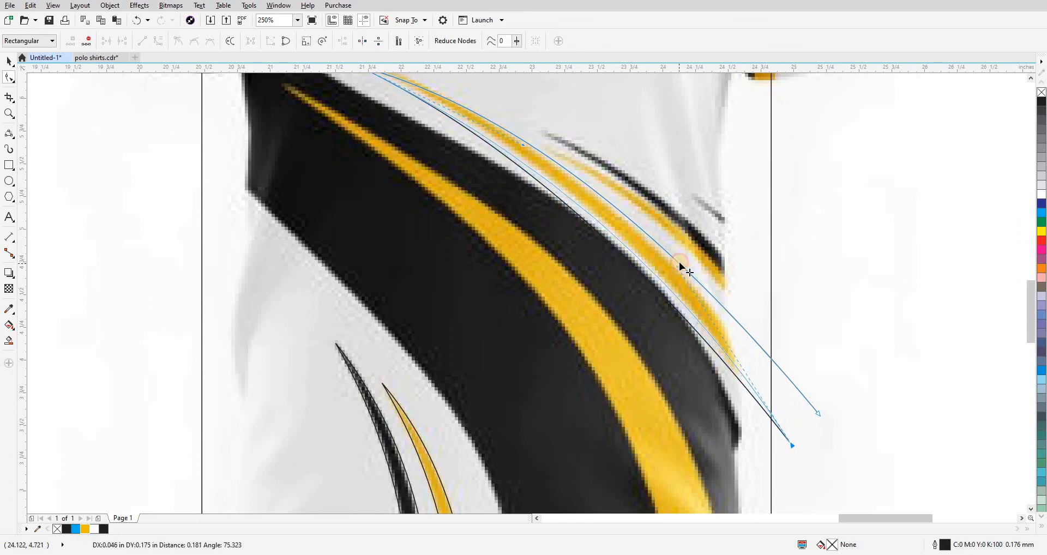
pyautogui.scroll(-4, 696, 362)
# Smart Fill the long thin stripe inside the rectangle, move it 8 inches right above the black band shape, and colour it yellow #F0BE06.
pyautogui.press('space')
pyautogui.click(718, 360)
pyautogui.scroll(3, 718, 360)
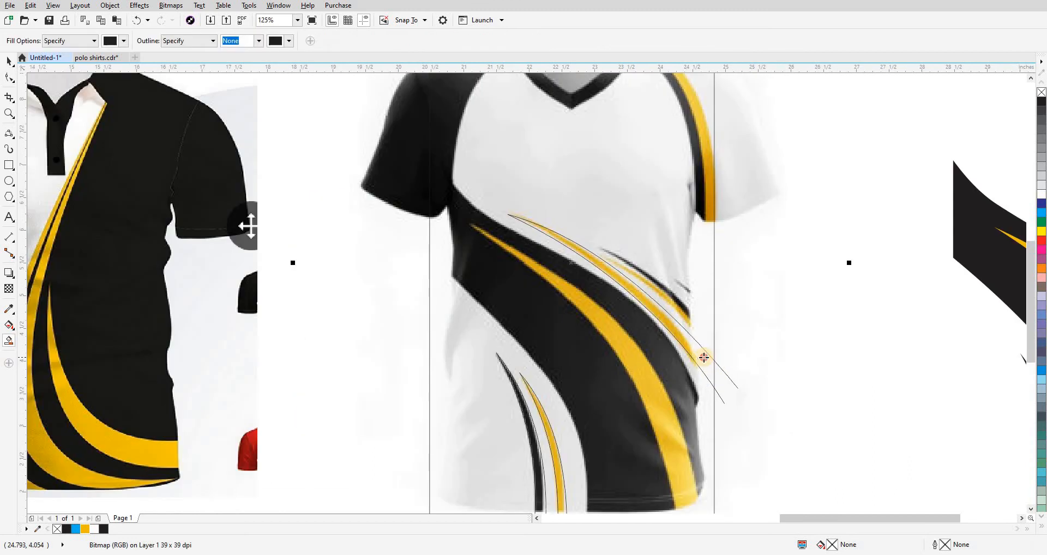
pyautogui.click(603, 351)
pyautogui.scroll(-3, 603, 351)
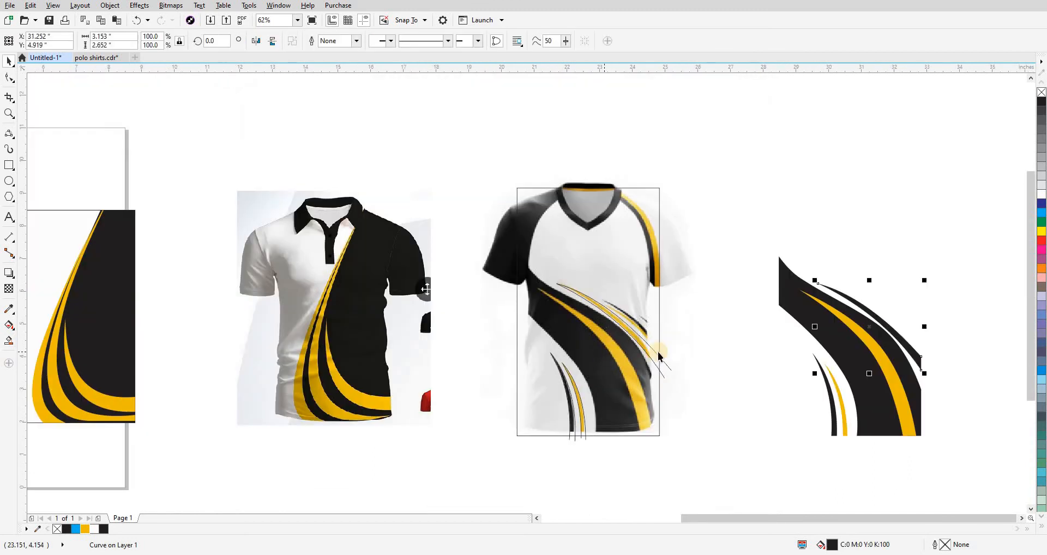
pyautogui.click(847, 375)
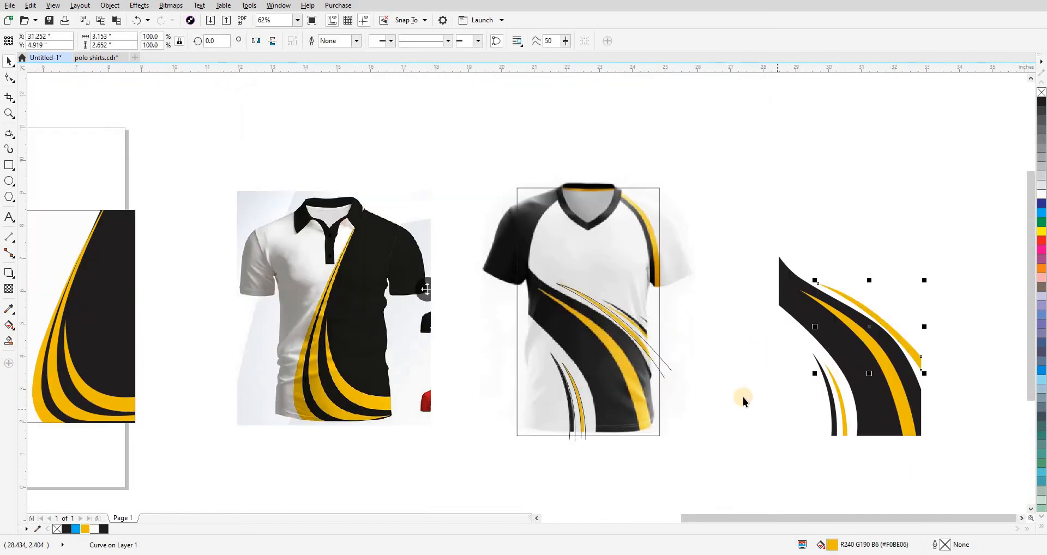
# Delete all the tracing curves from the V-neck jersey while keeping the rectangle.
pyautogui.click(692, 375)
pyautogui.moveTo(715, 457); pyautogui.dragTo(549, 292)
pyautogui.hotkey('ctrl', 'z')
pyautogui.scroll(-2, 732, 440)
pyautogui.moveTo(732, 440); pyautogui.dragTo(526, 199)
pyautogui.press('Delete')
# Trace the lower edge of the short yellow stripe near the jersey's side with a curve about 1.74 by 1.36 inches.
pyautogui.scroll(5, 619, 261)
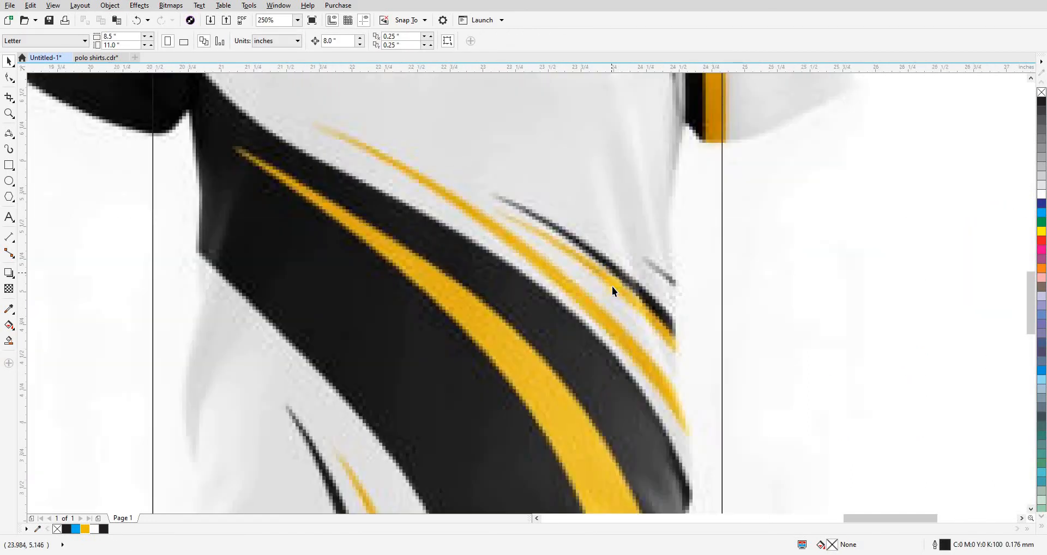
pyautogui.press('F5')
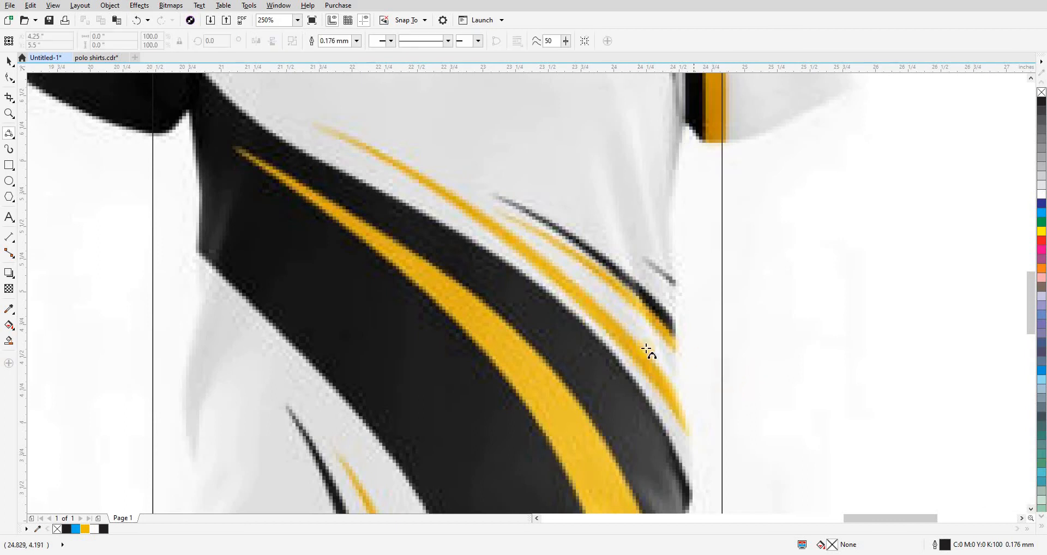
pyautogui.moveTo(729, 396); pyautogui.dragTo(501, 218)
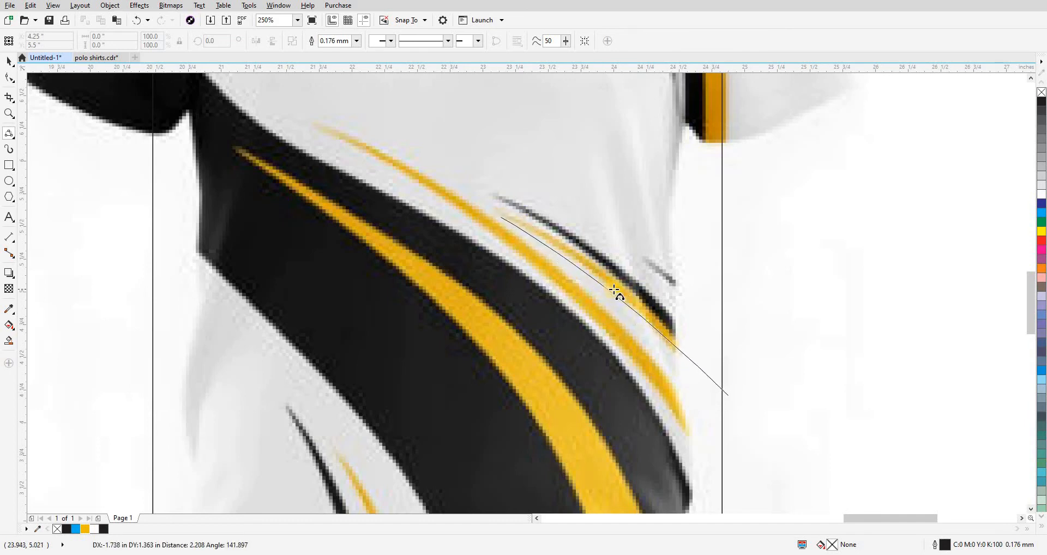
pyautogui.click(565, 308)
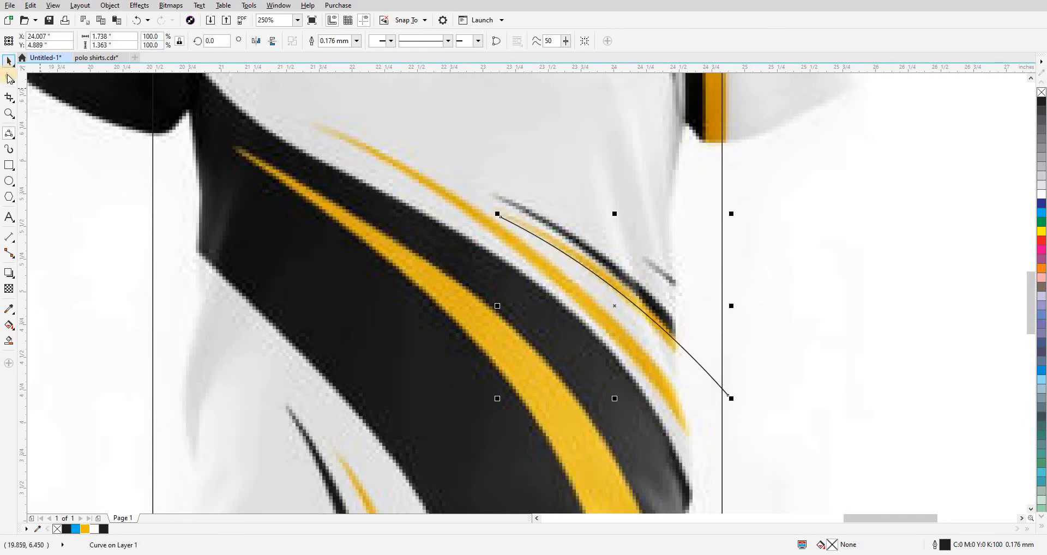
# Pull the short stripe curve's outer end node about 0.25 inch down and bend the curve to follow the stripe's lower edge.
pyautogui.press('F10')
pyautogui.click(720, 395)
pyautogui.moveTo(732, 417); pyautogui.dragTo(734, 432)
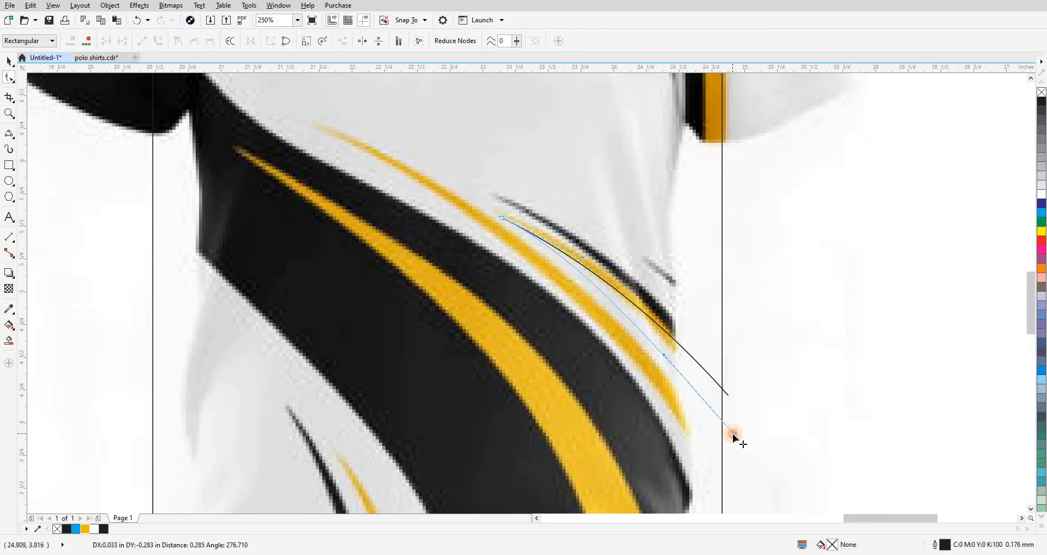
pyautogui.moveTo(668, 349)
pyautogui.mouseDown()
pyautogui.moveTo(634, 294)
pyautogui.moveTo(653, 304)
pyautogui.mouseUp()
pyautogui.press('space')
pyautogui.click(396, 214)
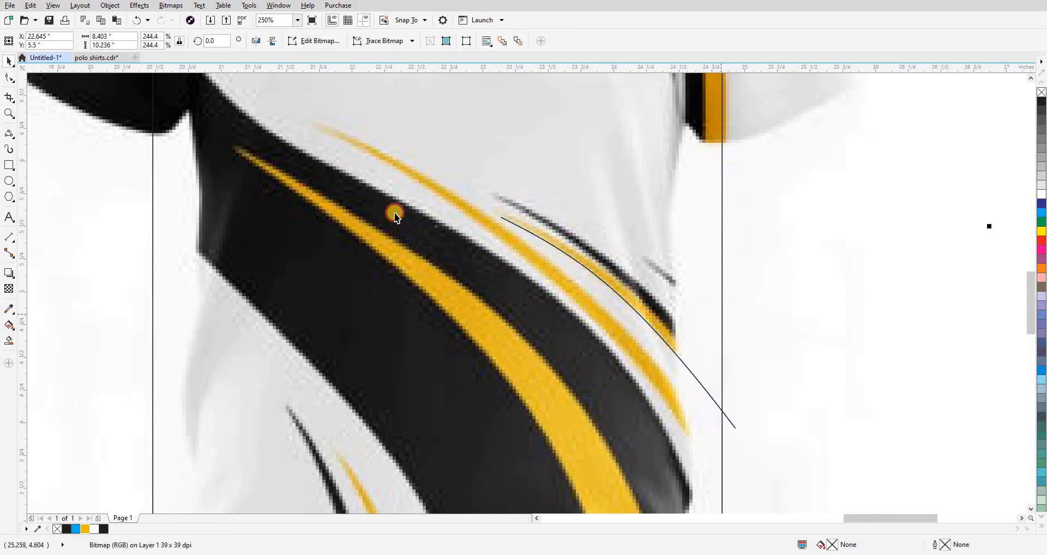
# Trace the short yellow stripe's upper edge from the same tip to beyond the rectangle, about 1.91 by 1.51 inches.
pyautogui.press('F5')
pyautogui.click(502, 218)
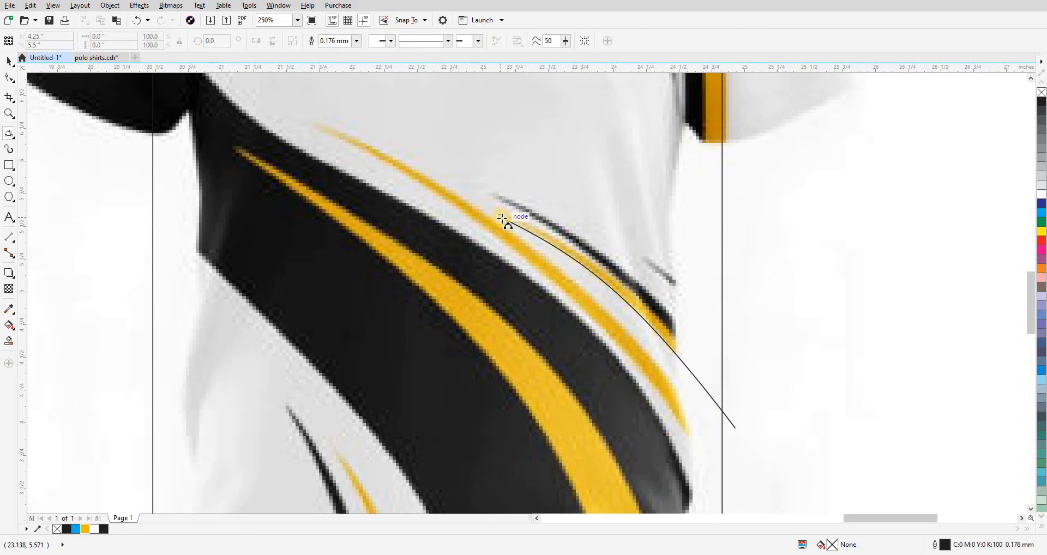
pyautogui.moveTo(750, 414); pyautogui.dragTo(614, 279)
pyautogui.press('space')
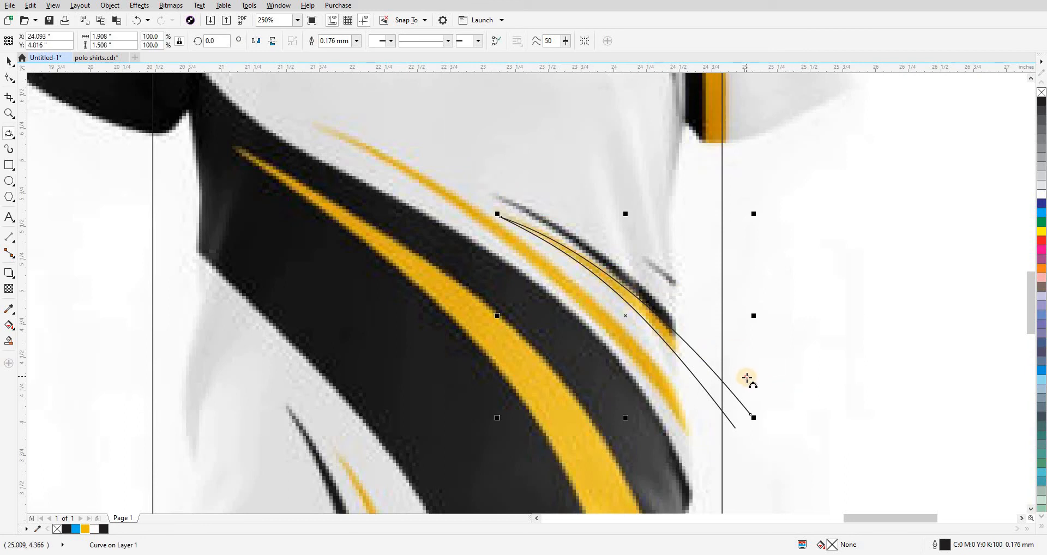
pyautogui.moveTo(747, 378); pyautogui.dragTo(496, 197)
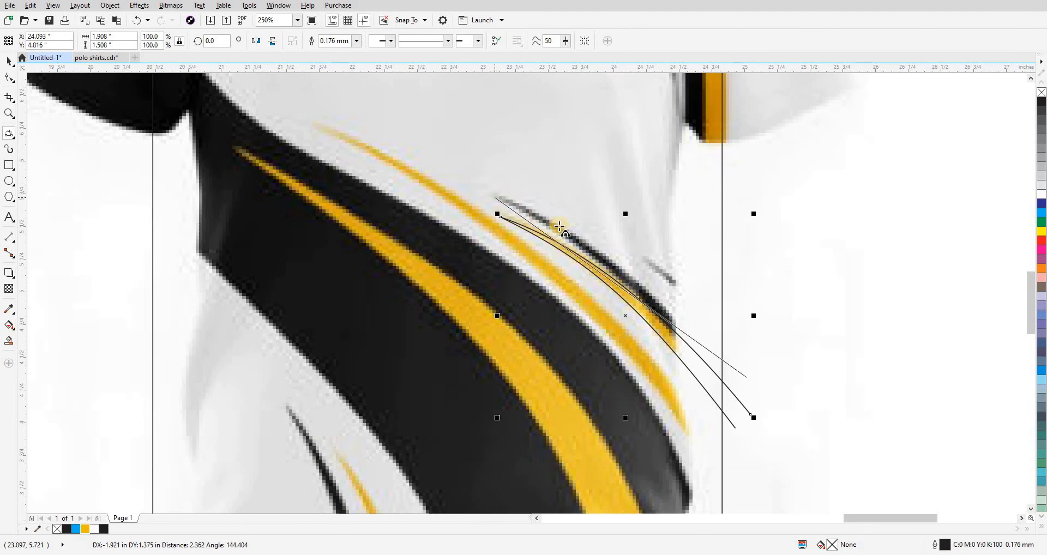
pyautogui.click(578, 247)
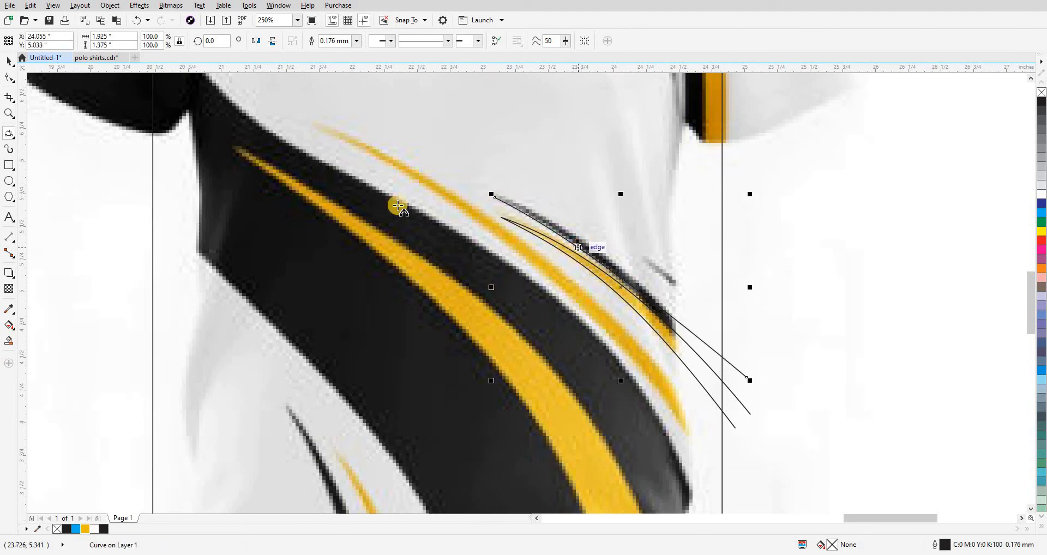
pyautogui.press('Delete')
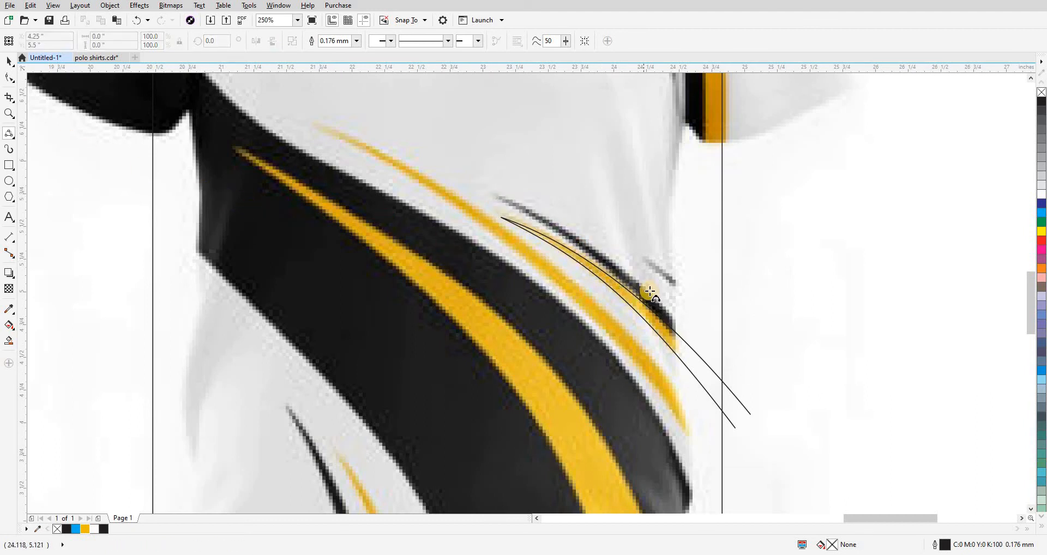
# Smart Fill the short stripe between its two curves and the rectangle's side, and move the filled shape 8 inches right.
pyautogui.click(705, 376)
pyautogui.press('space')
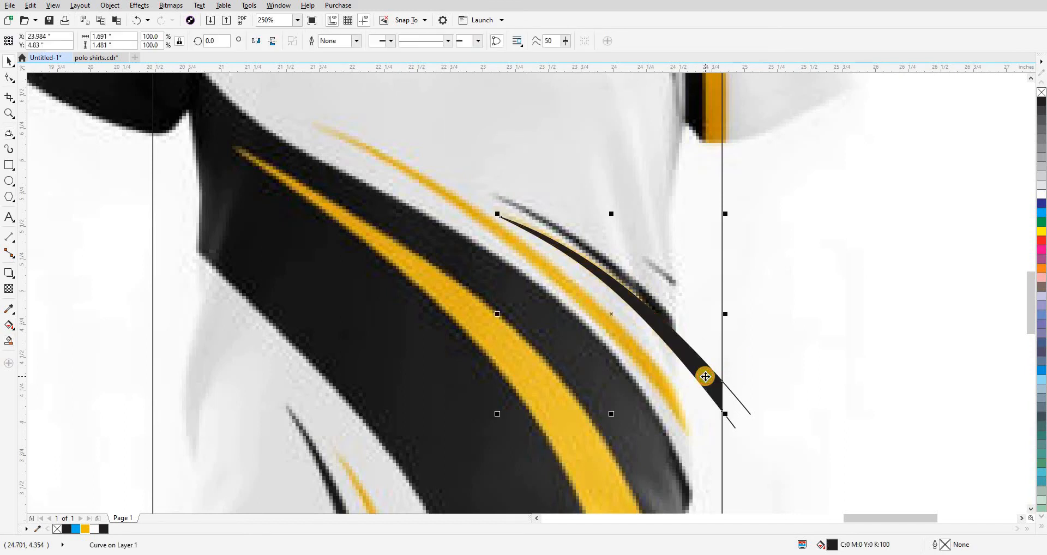
pyautogui.press('Right')
# Delete the short yellow stripe's two tracing curves from the jersey and reactivate the 3-Point Curve tool.
pyautogui.click(732, 392)
pyautogui.press('Delete')
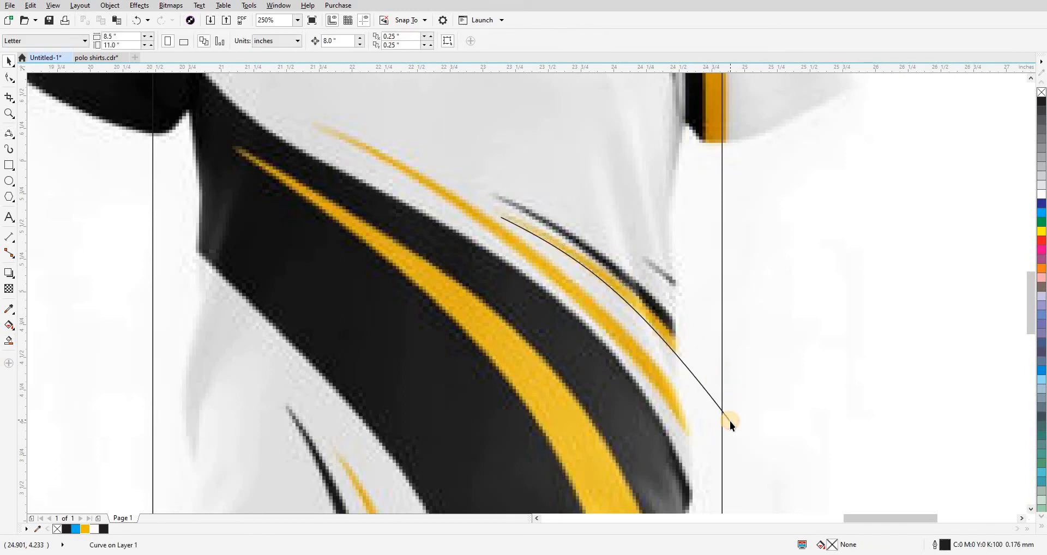
pyautogui.click(730, 421)
pyautogui.press('Delete')
pyautogui.click(738, 410)
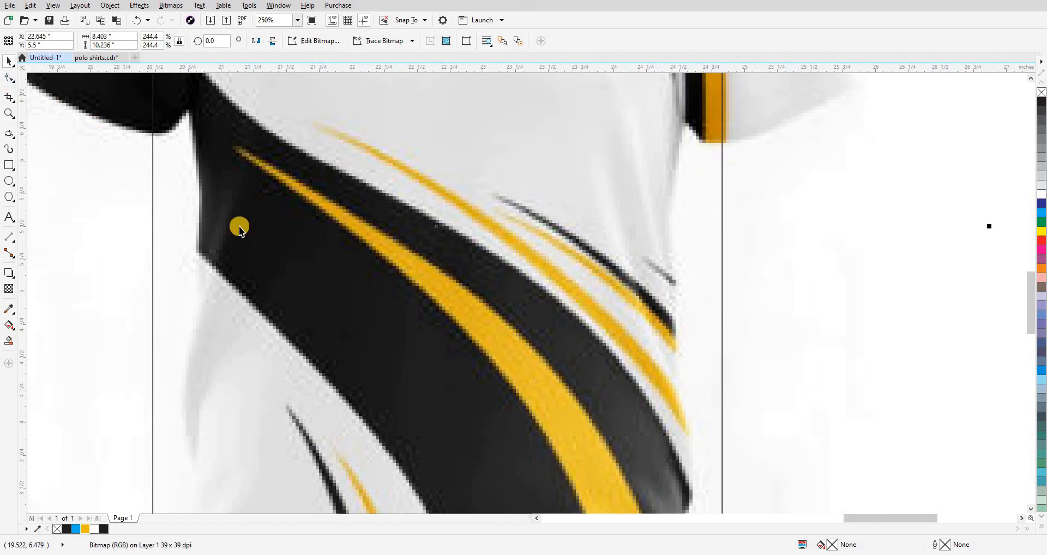
pyautogui.press('space')
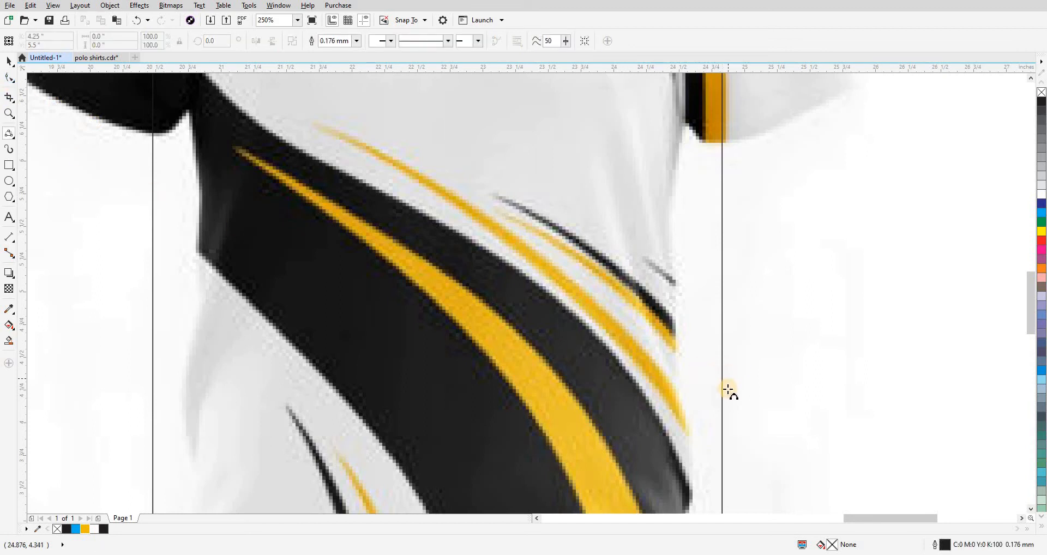
# Trace both edges of the thin black stripe from its tip past the rectangle, the lower curve about 1.76 by 1.46 inches.
pyautogui.click(727, 390)
pyautogui.moveTo(495, 192); pyautogui.dragTo(593, 258)
pyautogui.click(592, 258)
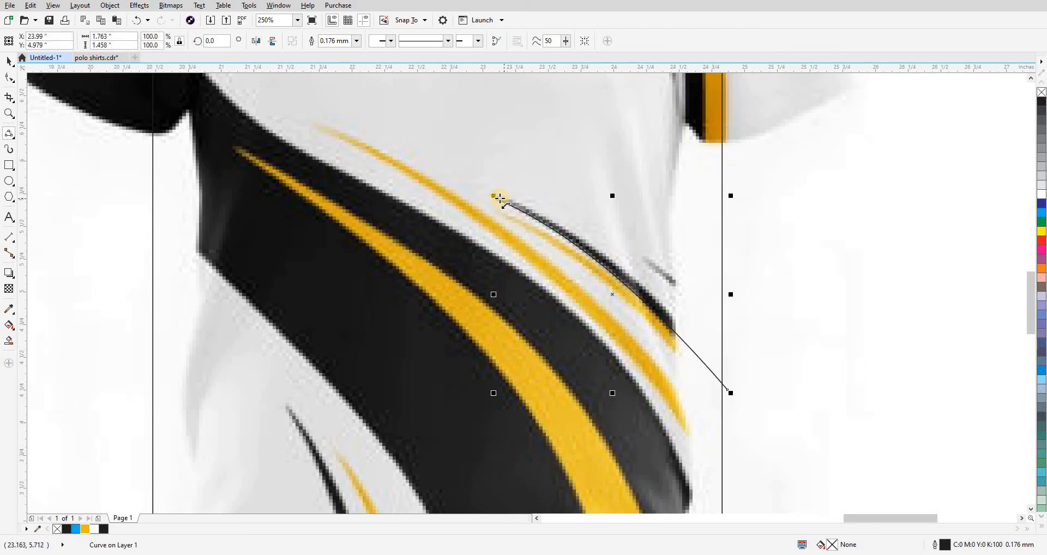
pyautogui.moveTo(497, 199); pyautogui.dragTo(686, 337)
# Smart Fill the thin black stripe between its two curves and the rectangle's side, and move the filled shape 8 inches right.
pyautogui.press('s')
pyautogui.click(664, 311)
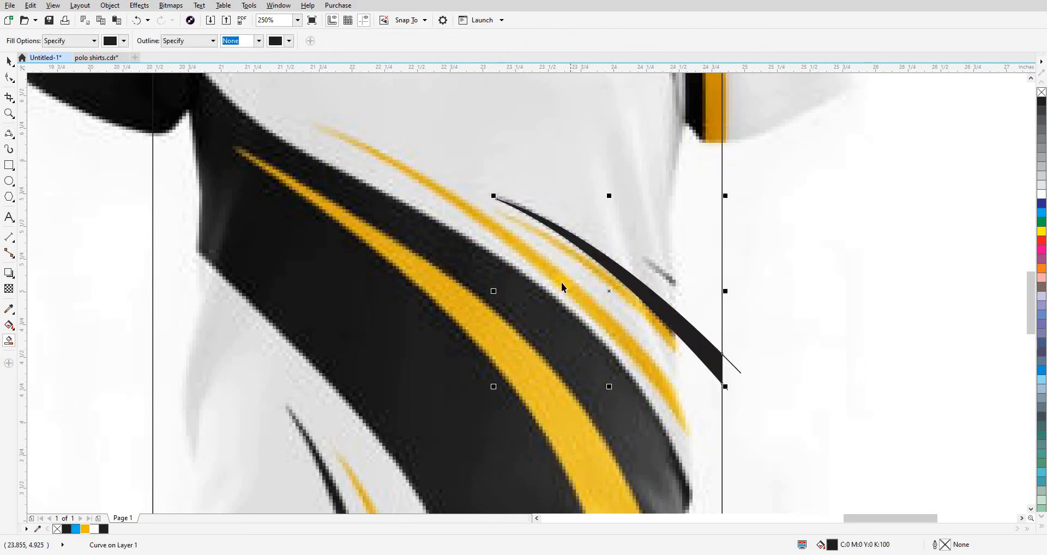
pyautogui.press('space')
pyautogui.scroll(-2, 561, 282)
pyautogui.press('Right')
pyautogui.click(665, 354)
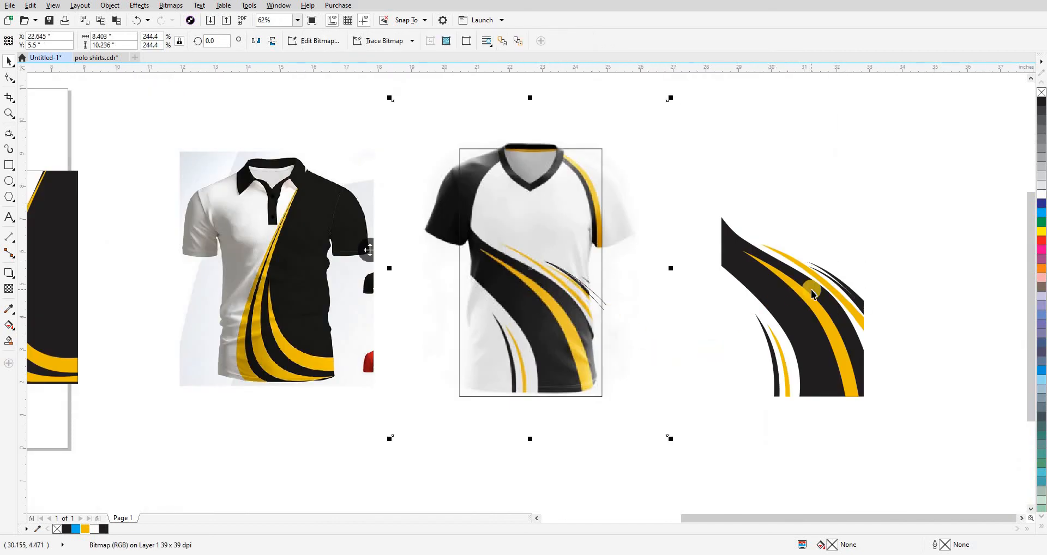
# Recolour the short stripe between the long yellow and thin black stripes with the yellow sampled from the wide yellow stripe.
pyautogui.scroll(2, 811, 291)
pyautogui.click(832, 257)
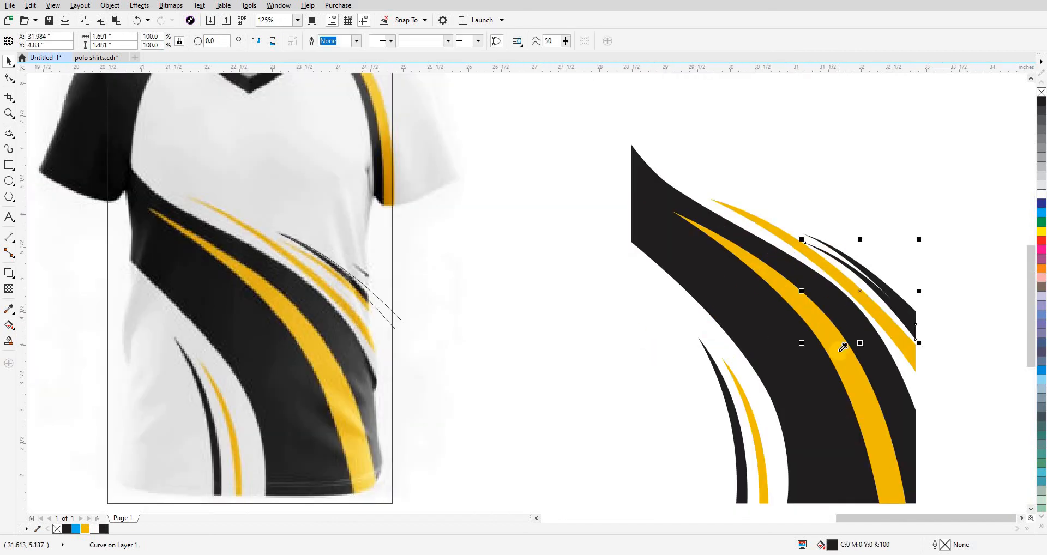
pyautogui.click(577, 307)
pyautogui.scroll(-2, 577, 308)
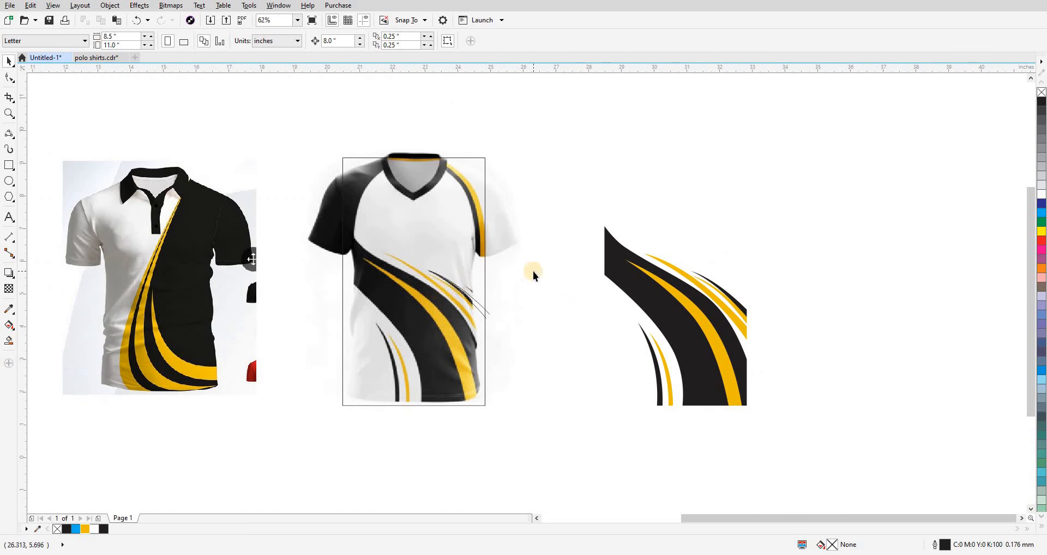
# Move the tracing rectangle from the V-neck jersey 8 inches right so it frames the filled stripes.
pyautogui.click(551, 293)
pyautogui.click(623, 435)
pyautogui.moveTo(624, 435); pyautogui.dragTo(626, 425)
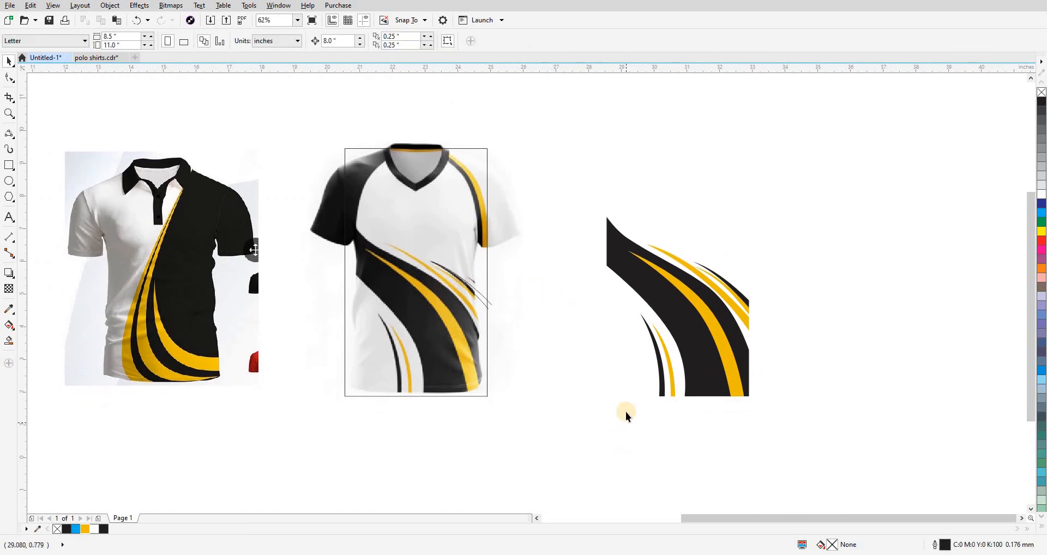
pyautogui.moveTo(487, 235); pyautogui.dragTo(748, 234)
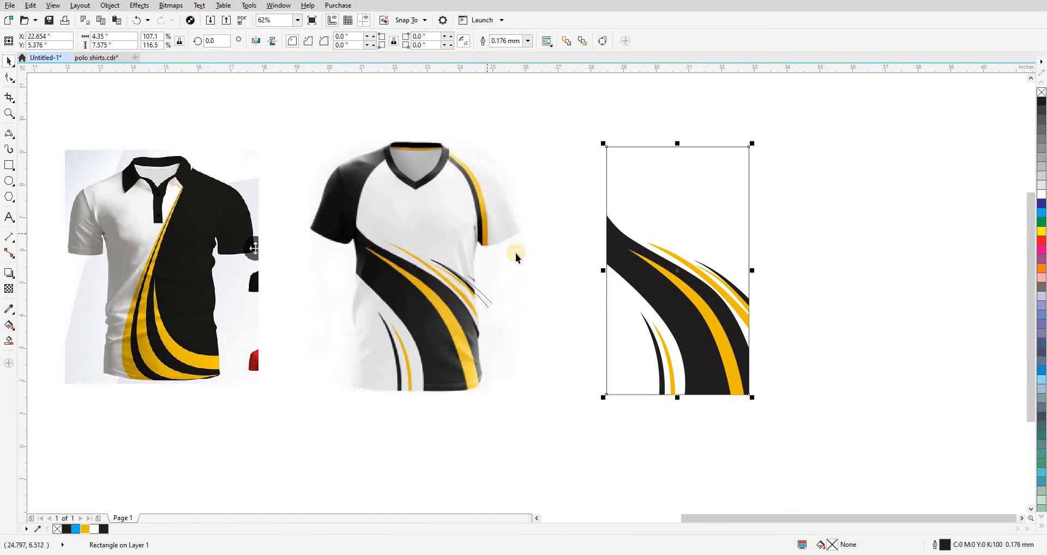
# Fill the rectangle around the stripes with white and PowerClip the stripes inside it.
pyautogui.click(843, 356)
pyautogui.click(737, 221)
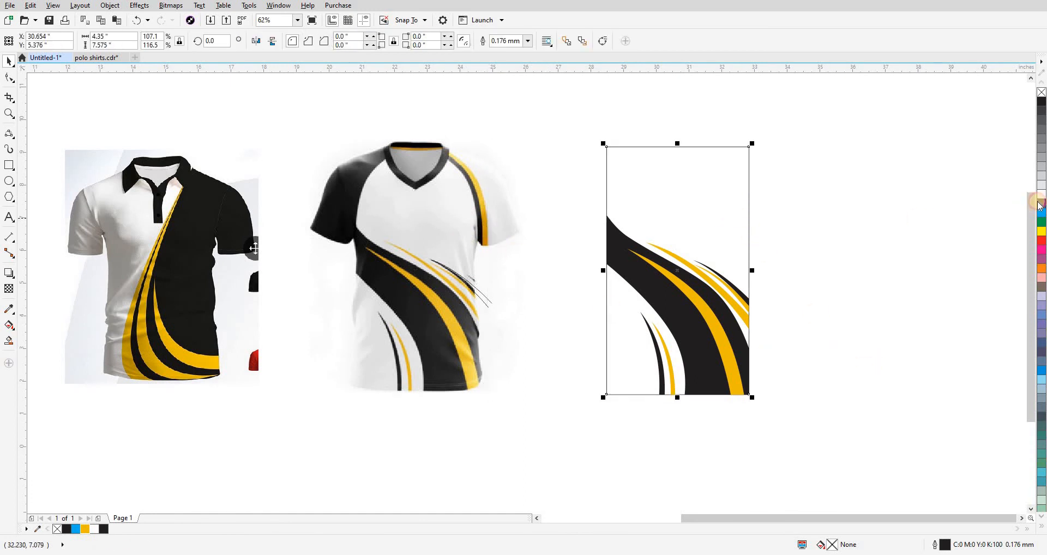
pyautogui.click(1041, 194)
pyautogui.click(889, 235)
pyautogui.moveTo(835, 469); pyautogui.dragTo(579, 128)
pyautogui.click(772, 267)
pyautogui.scroll(-1, 766, 271)
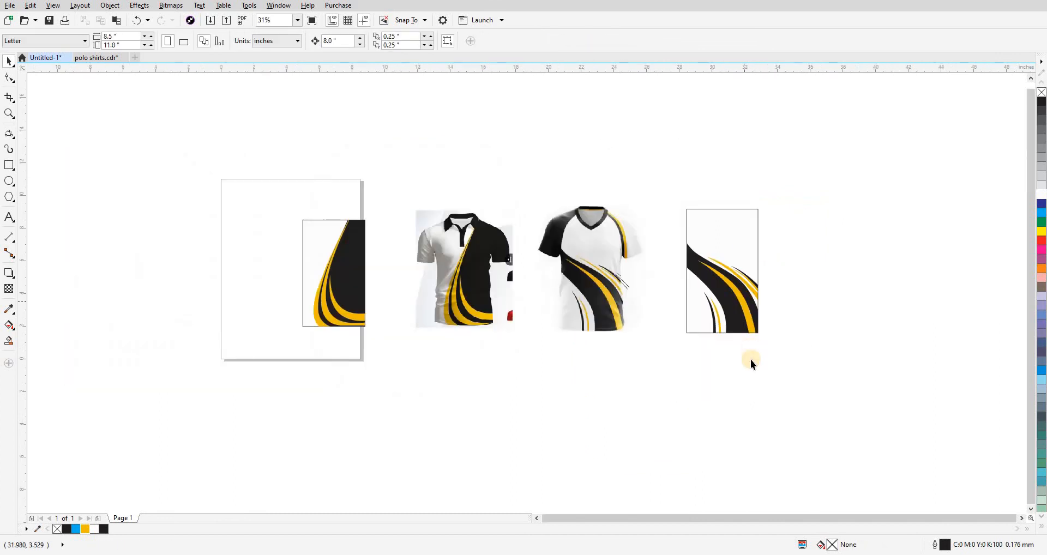
# Bring the shirt pattern pieces from pattern soccer.cdr into the drawing below the stripe designs.
pyautogui.press('z')
pyautogui.moveTo(473, 163); pyautogui.dragTo(719, 398)
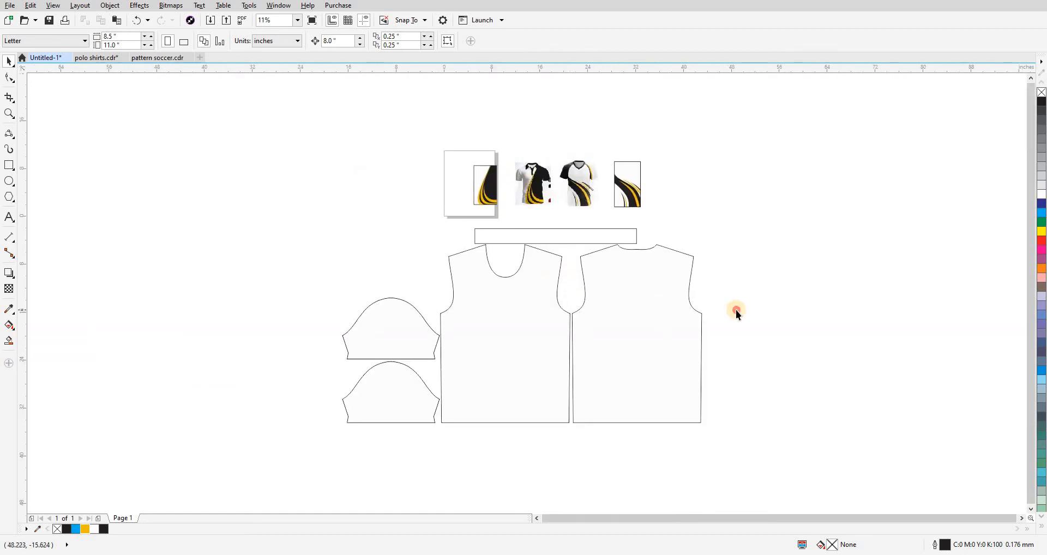
pyautogui.moveTo(341, 140); pyautogui.dragTo(701, 427)
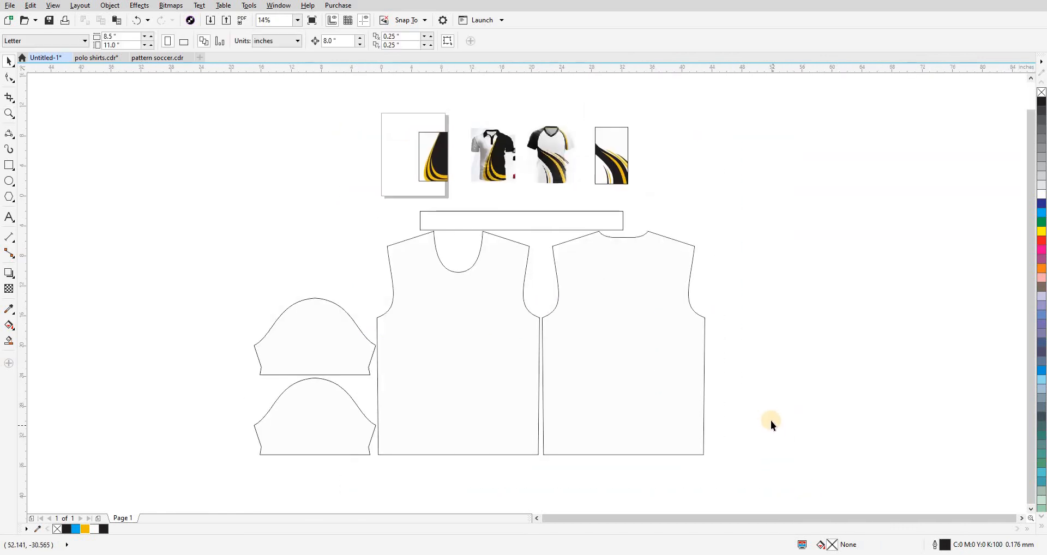
# Place a copy of the clipped V-neck stripe rectangle below the front and back pattern pieces.
pyautogui.click(615, 163)
pyautogui.scroll(-2, 614, 164)
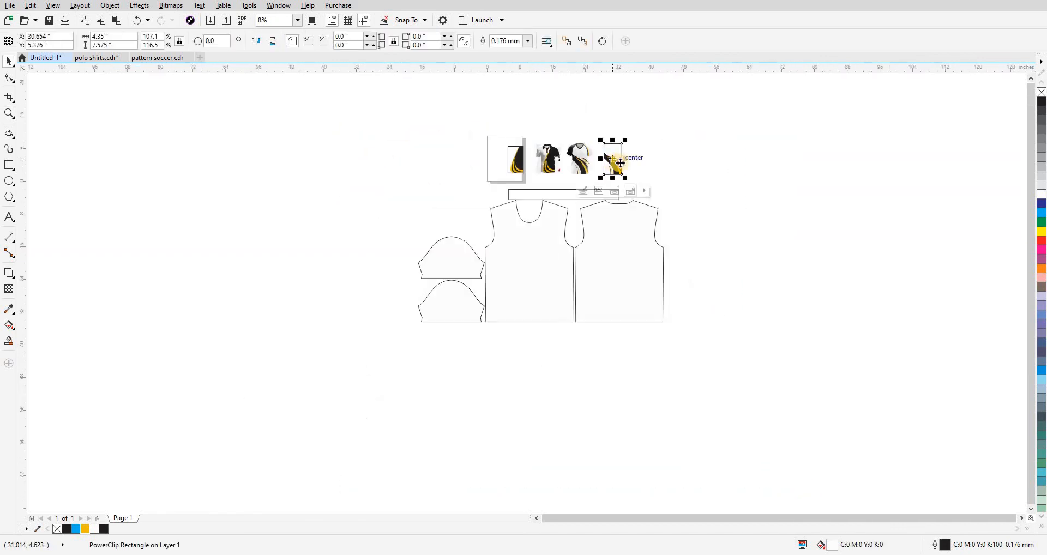
pyautogui.moveTo(613, 161)
pyautogui.mouseDown()
pyautogui.moveTo(582, 381)
pyautogui.moveTo(556, 348)
pyautogui.mouseUp()
pyautogui.rightClick(555, 347)
pyautogui.press('F2')
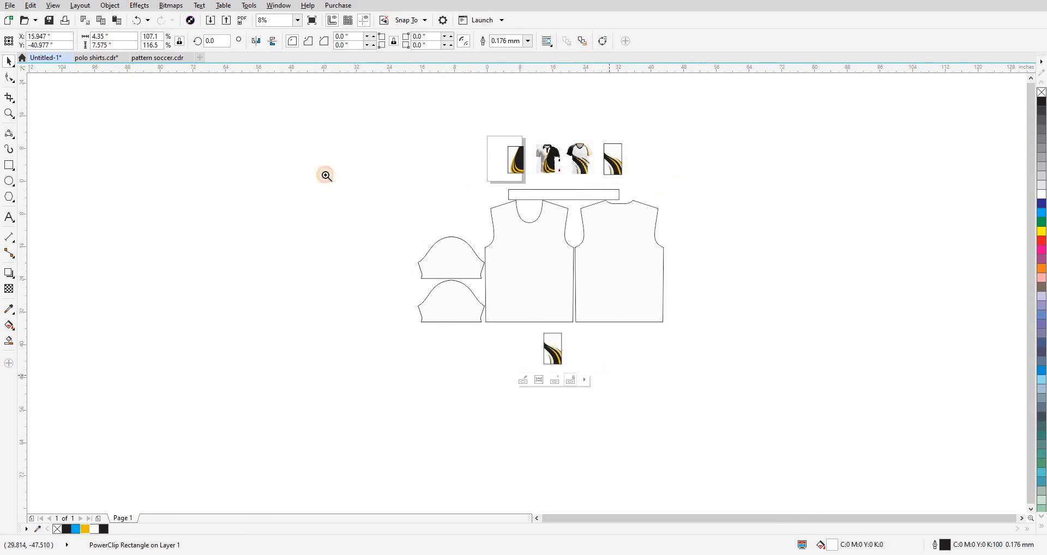
# Resize the copied stripe rectangle to match the front piece's size, 21.634 by 29.76 inches.
pyautogui.moveTo(328, 163); pyautogui.dragTo(666, 402)
pyautogui.click(610, 339)
pyautogui.hotkey('alt', 'c')
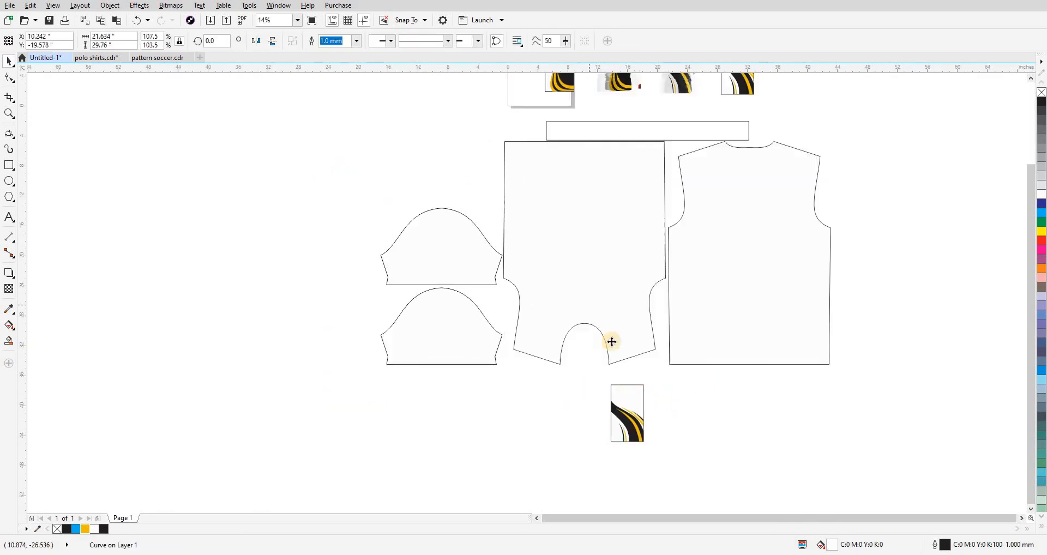
pyautogui.click(632, 426)
pyautogui.hotkey('alt', 'v')
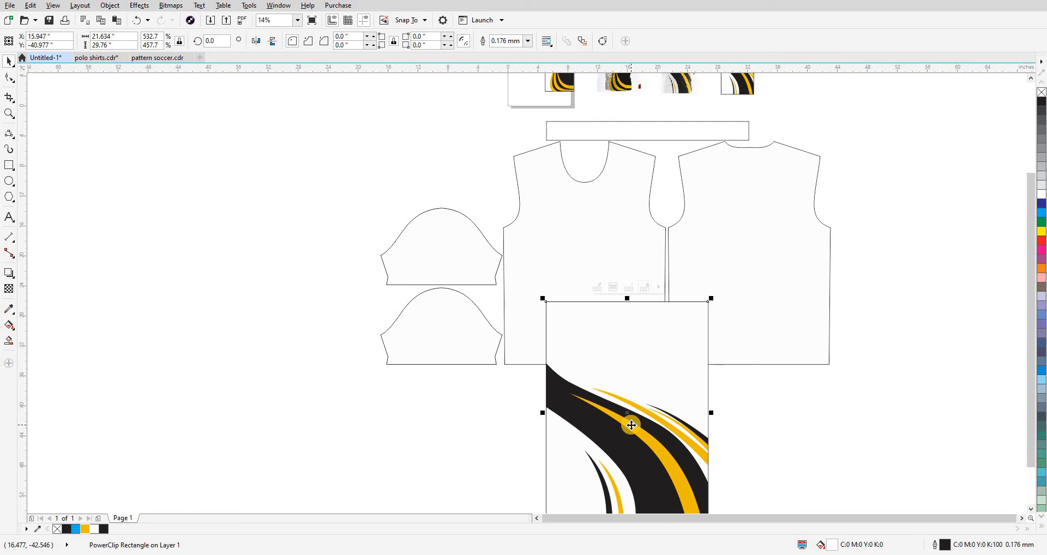
# Align the enlarged stripe rectangle with the front pattern piece, centred both horizontally and vertically.
pyautogui.keyDown('shift'); pyautogui.click(603, 234); pyautogui.keyUp('shift')
pyautogui.press('c')
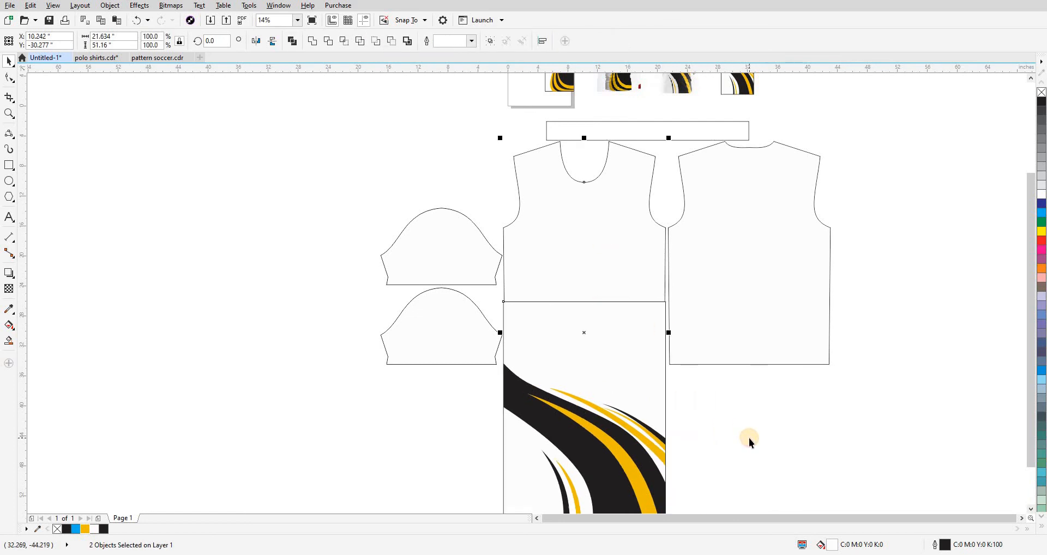
pyautogui.press('e')
pyautogui.click(740, 436)
# Send the stripe rectangle behind the front pattern piece and PowerClip it inside that piece.
pyautogui.click(623, 245)
pyautogui.hotkey('shift', 'pagedown')
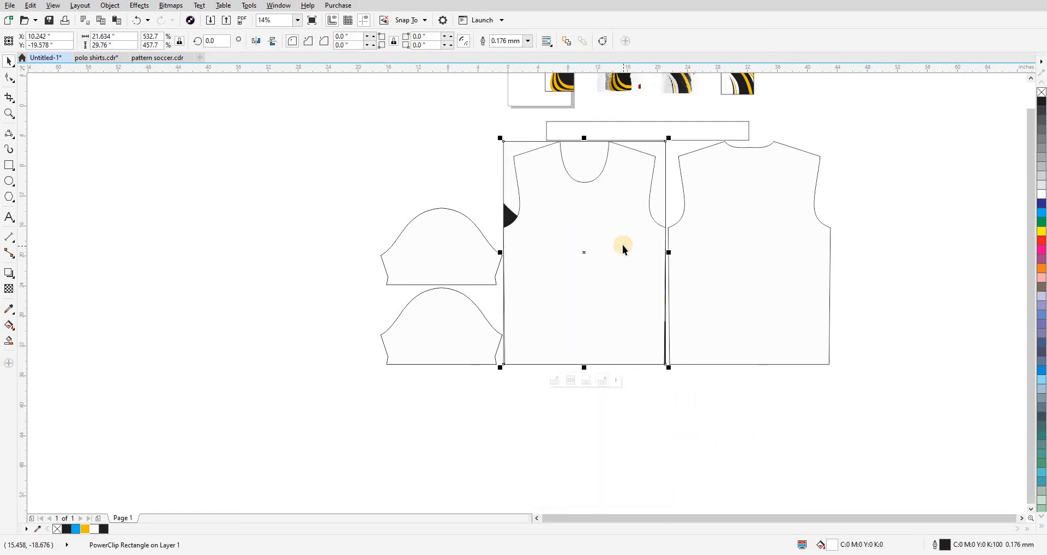
pyautogui.click(623, 244)
pyautogui.click(622, 245)
pyautogui.click(272, 262)
pyautogui.moveTo(272, 262); pyautogui.dragTo(281, 281)
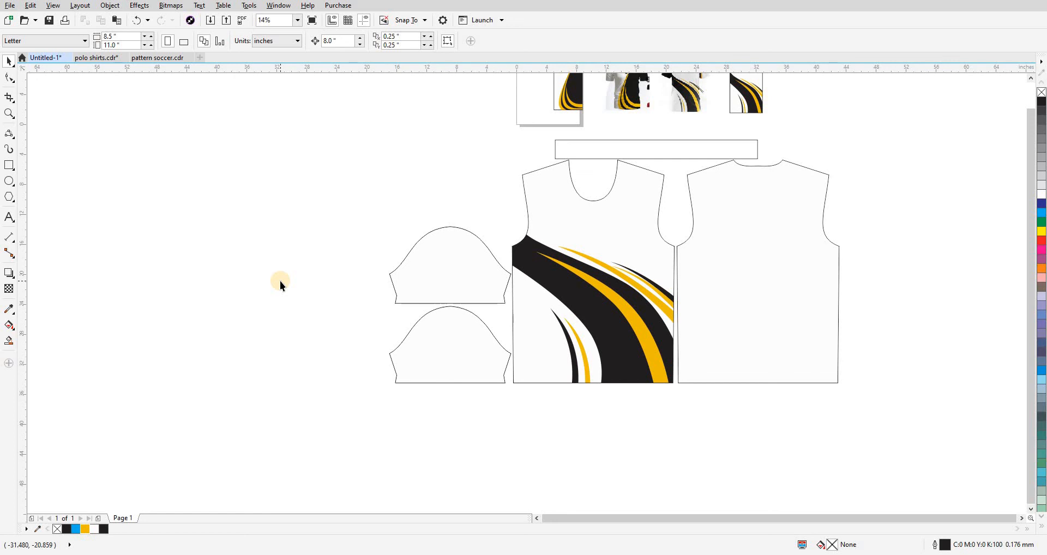
# Fill the upper sleeve piece with the black sampled from the front piece's wide stripe.
pyautogui.moveTo(406, 287); pyautogui.dragTo(384, 323)
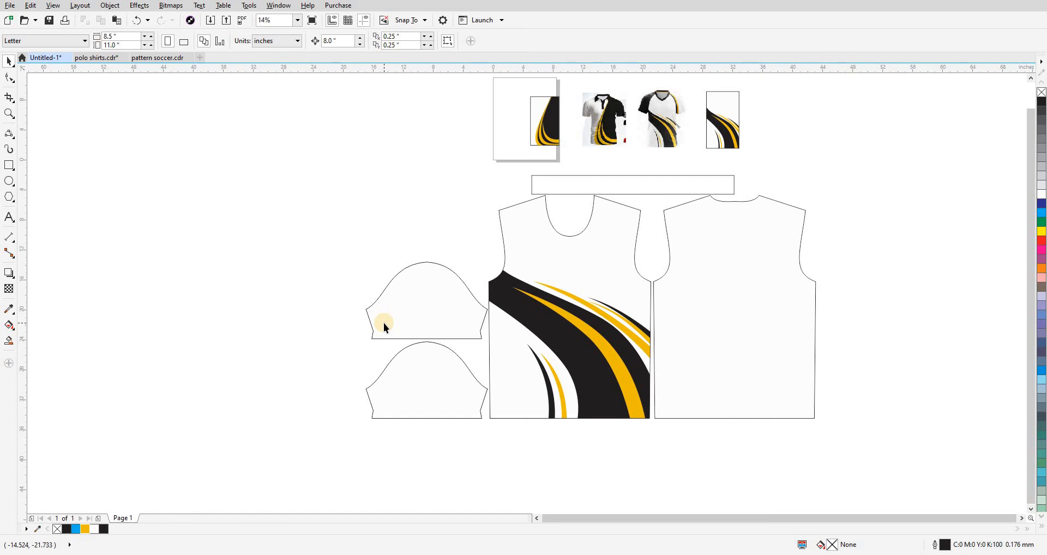
pyautogui.moveTo(576, 280); pyautogui.dragTo(577, 310)
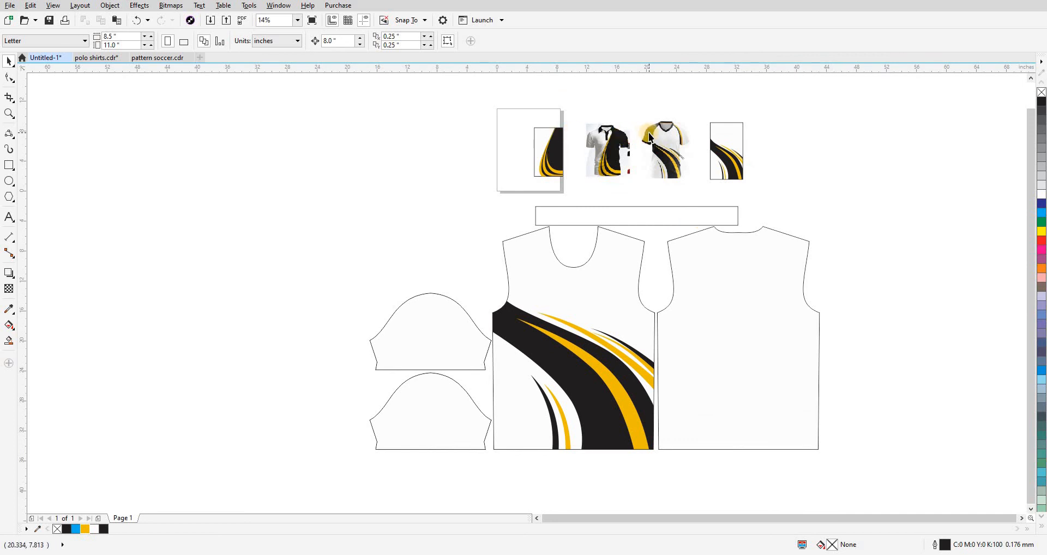
pyautogui.scroll(2, 648, 136)
pyautogui.scroll(-1, 648, 134)
pyautogui.click(402, 356)
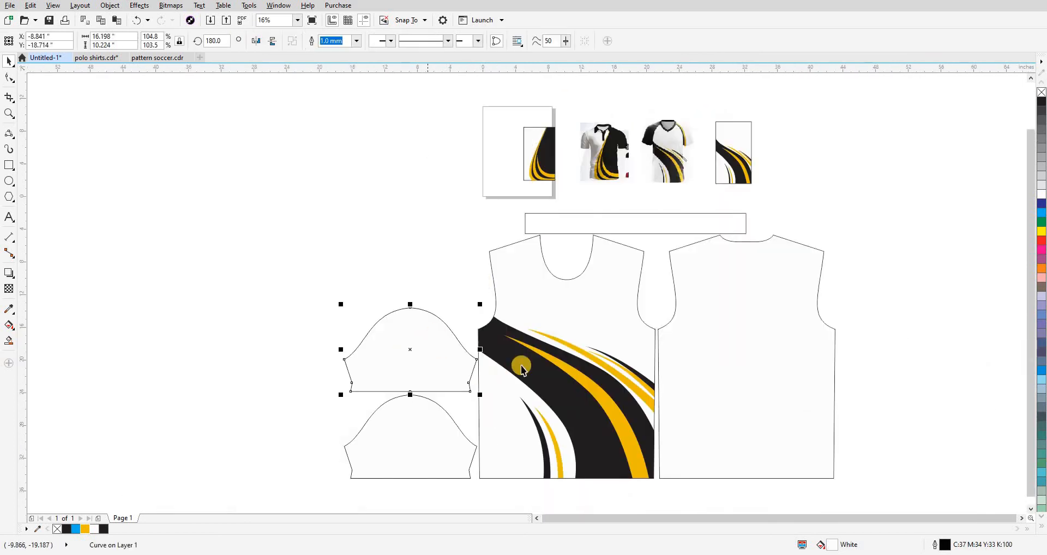
pyautogui.hotkey('ctrl', 'shift', 'e')
pyautogui.click(492, 335)
pyautogui.press('Escape')
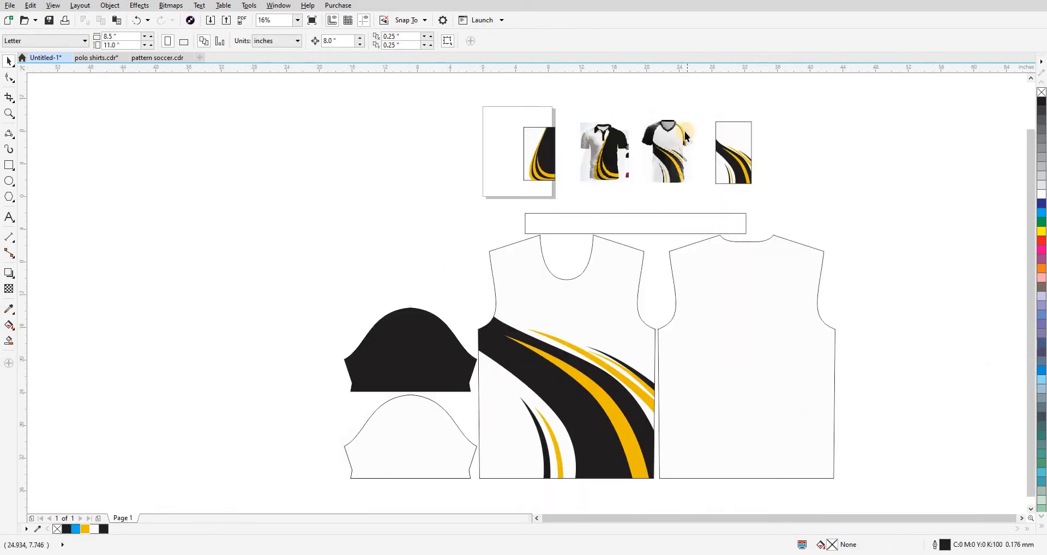
# Examine the V-neck jersey picture's collar, sleeves and shoulder stripe and compare them with the pattern pieces.
pyautogui.scroll(1, 685, 141)
pyautogui.scroll(1, 669, 117)
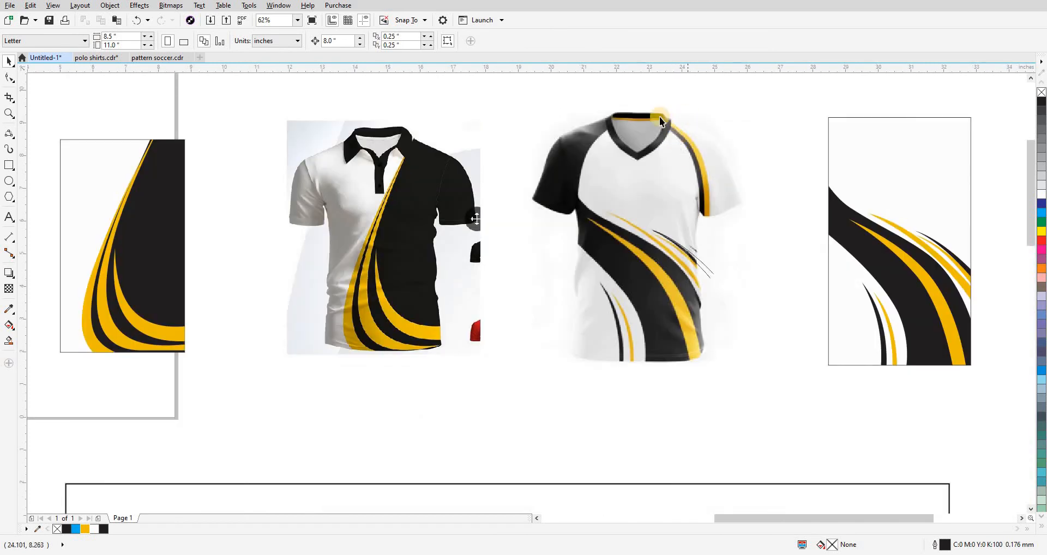
pyautogui.scroll(-1, 686, 152)
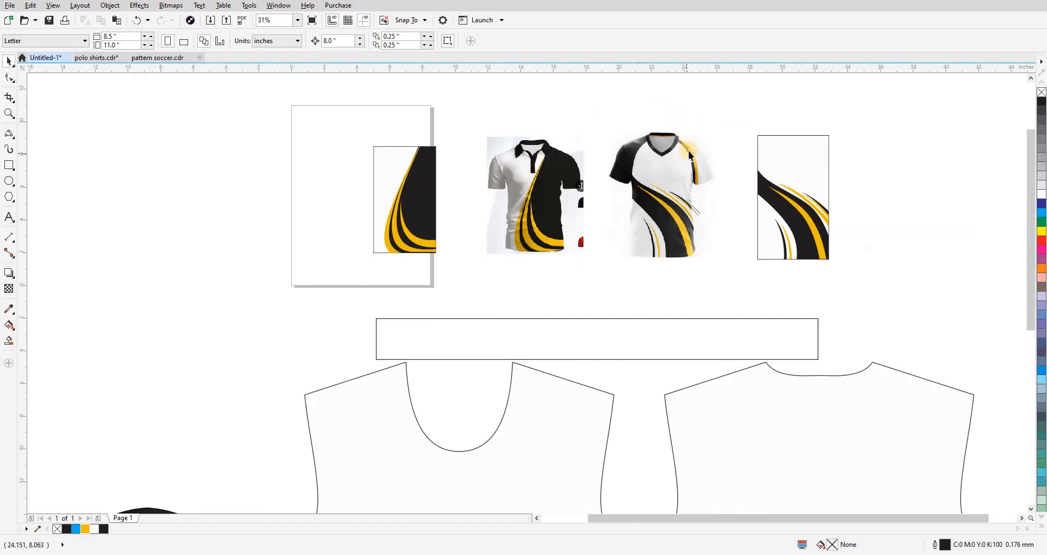
pyautogui.scroll(1, 688, 150)
pyautogui.scroll(-1, 688, 148)
pyautogui.scroll(1, 689, 139)
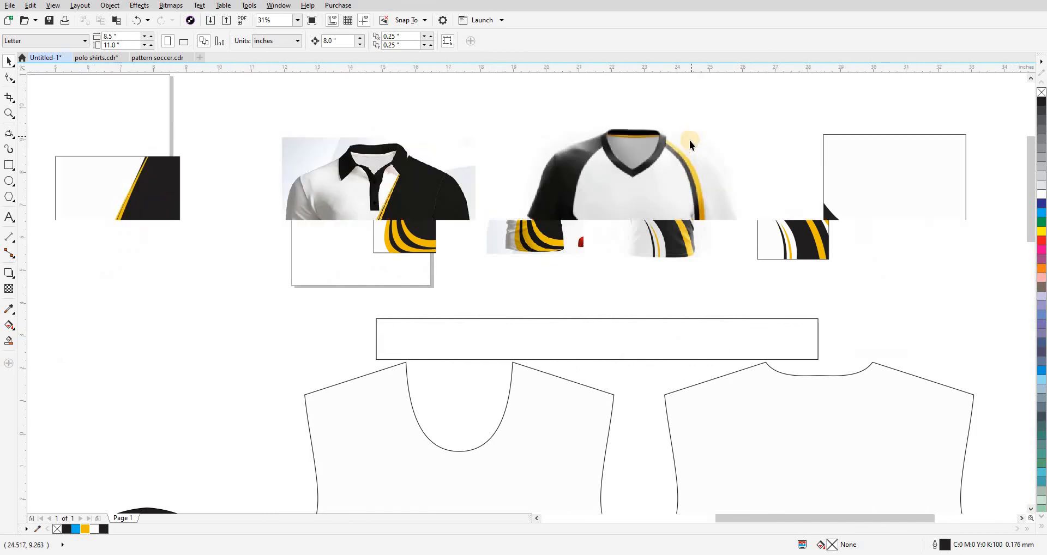
pyautogui.scroll(-2, 696, 172)
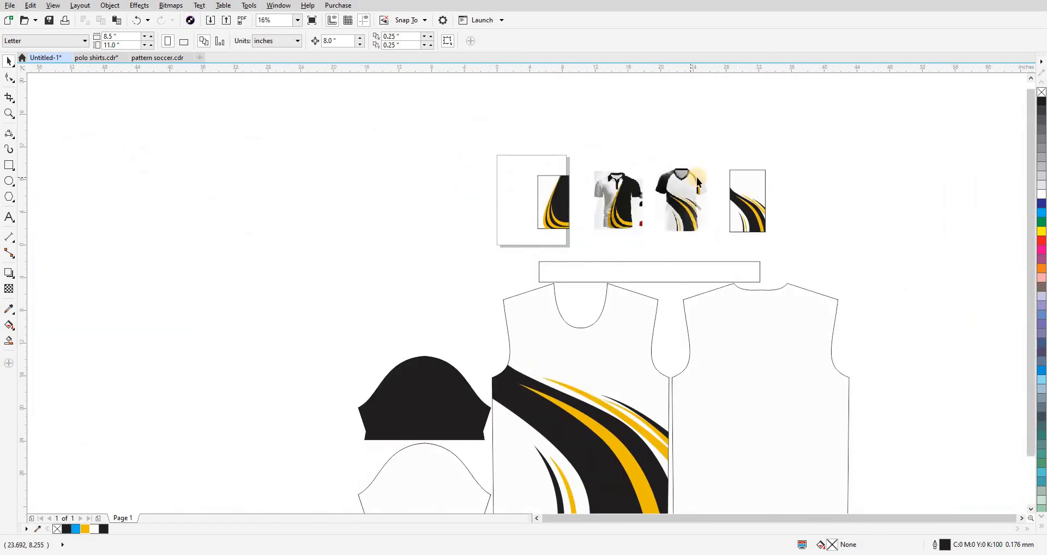
pyautogui.scroll(2, 698, 181)
pyautogui.scroll(-2, 694, 170)
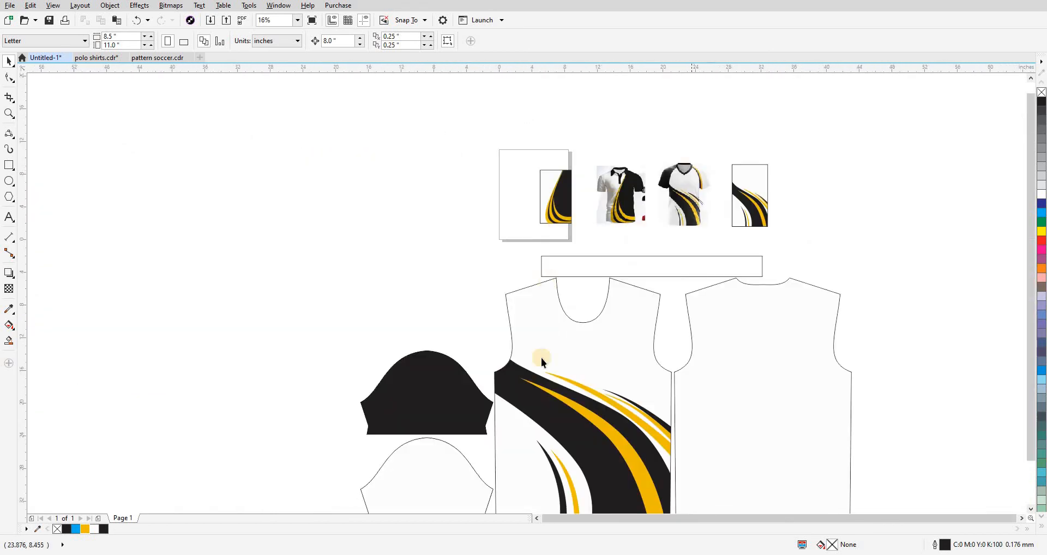
pyautogui.scroll(-2, 498, 328)
pyautogui.click(444, 422)
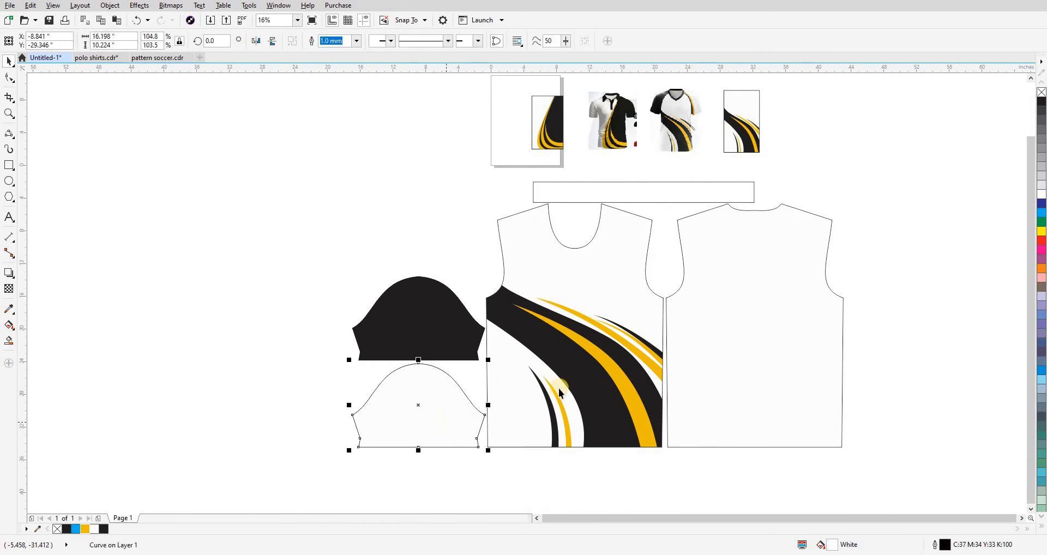
# Copy the stripe rectangle clipped inside the front piece and paste the copy in place over it.
pyautogui.click(602, 350)
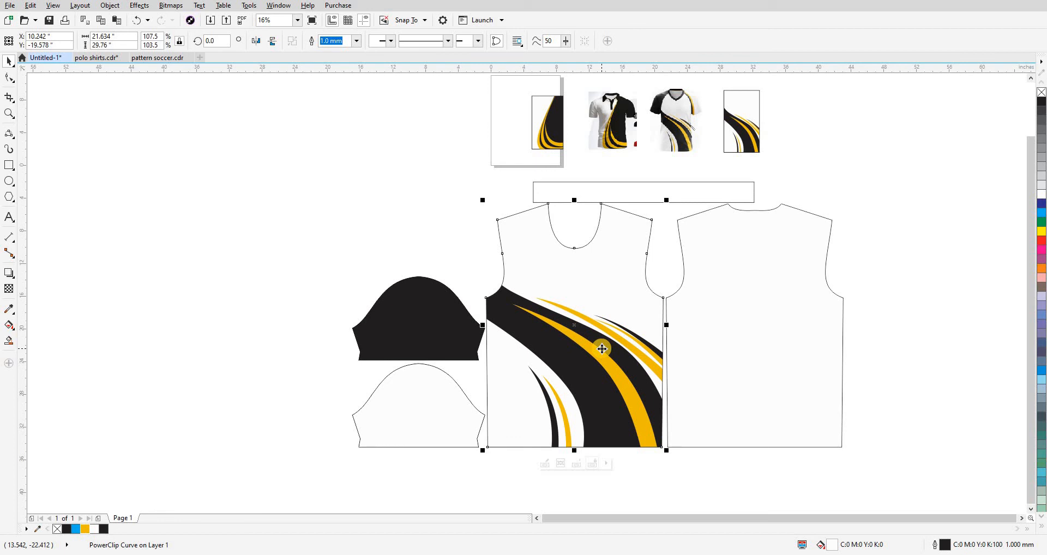
pyautogui.keyDown('ctrl'); pyautogui.click(602, 349); pyautogui.keyUp('ctrl')
pyautogui.hotkey('ctrl', 'c')
pyautogui.hotkey('ctrl', 'v')
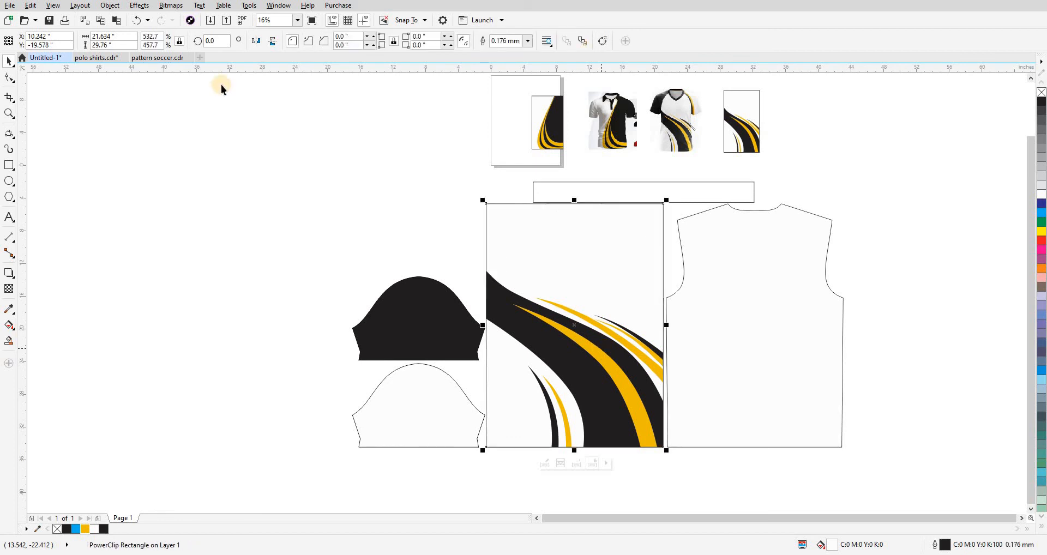
# Mirror the pasted stripe rectangle horizontally and centre it on the back pattern piece.
pyautogui.click(256, 43)
pyautogui.keyDown('shift'); pyautogui.click(714, 335); pyautogui.keyUp('shift')
pyautogui.press('c')
pyautogui.click(862, 329)
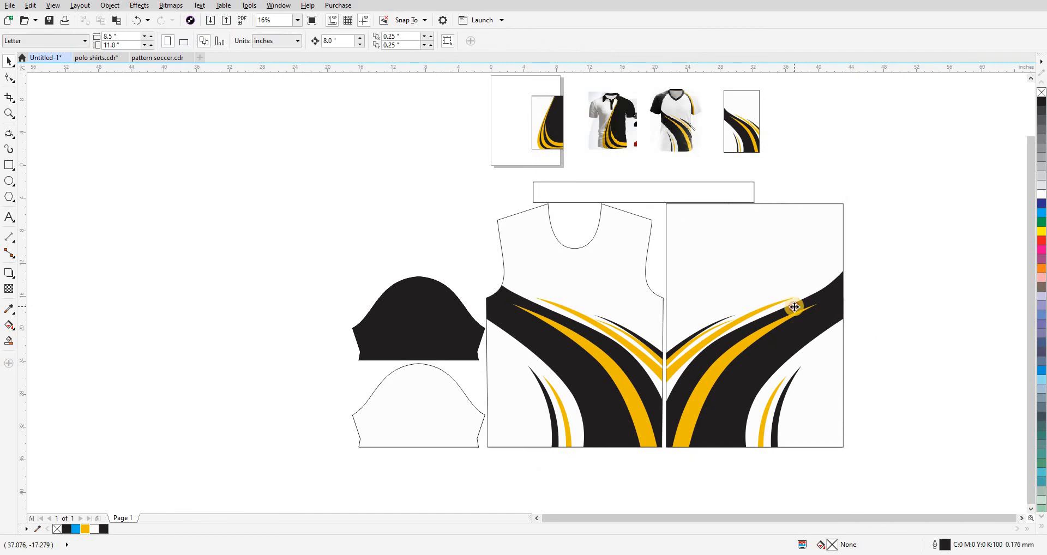
# Send the mirrored stripe rectangle behind the back pattern piece and PowerClip it inside that piece.
pyautogui.click(794, 307)
pyautogui.hotkey('shift', 'pagedown')
pyautogui.click(794, 306)
pyautogui.click(883, 269)
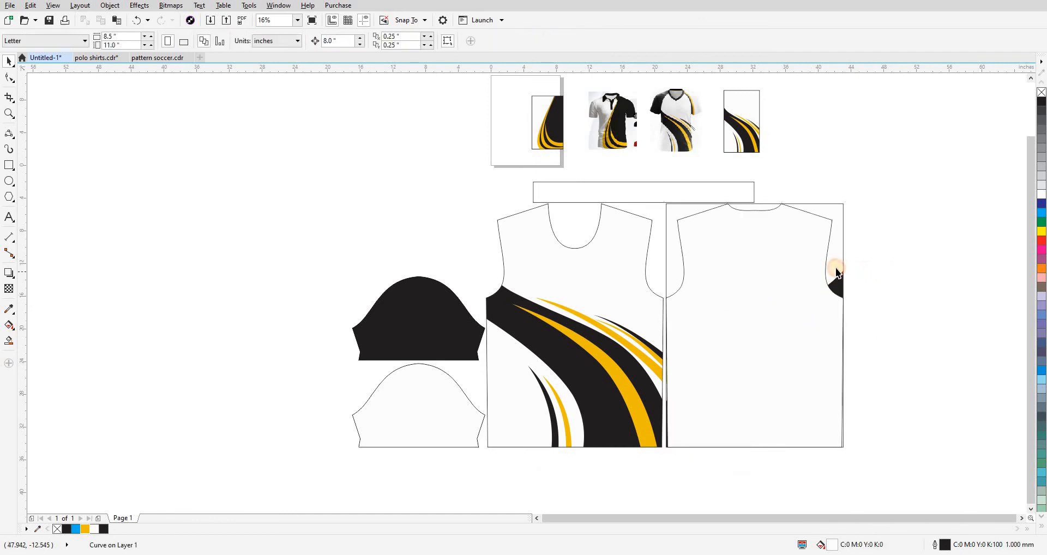
pyautogui.click(836, 269)
pyautogui.hotkey('ctrl', '1')
# Shift the striped back piece slightly left so its side meets the front piece's side.
pyautogui.click(788, 303)
pyautogui.click(863, 327)
pyautogui.moveTo(755, 351); pyautogui.dragTo(751, 351)
pyautogui.click(934, 356)
pyautogui.moveTo(670, 377); pyautogui.dragTo(654, 350)
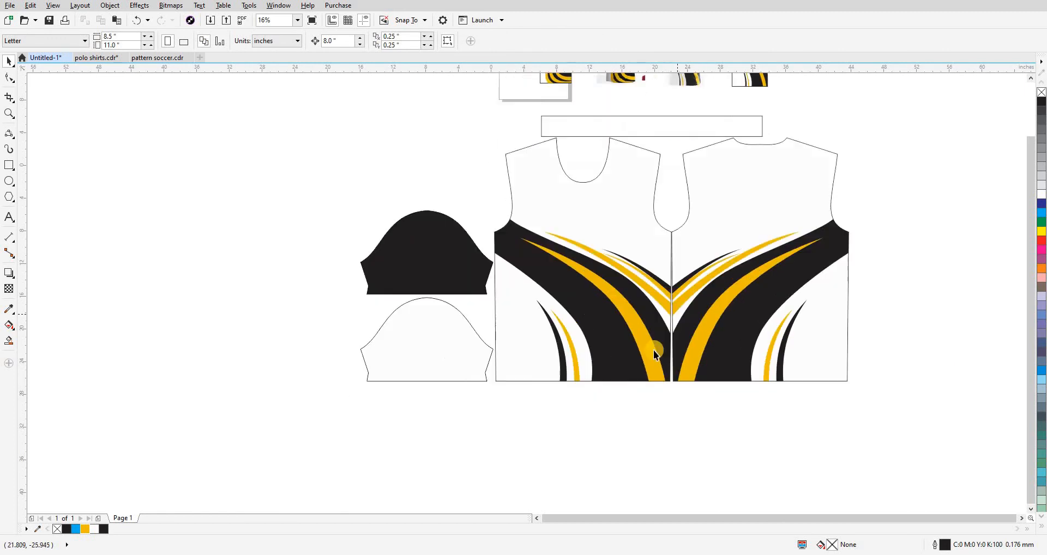
pyautogui.moveTo(584, 390); pyautogui.dragTo(601, 443)
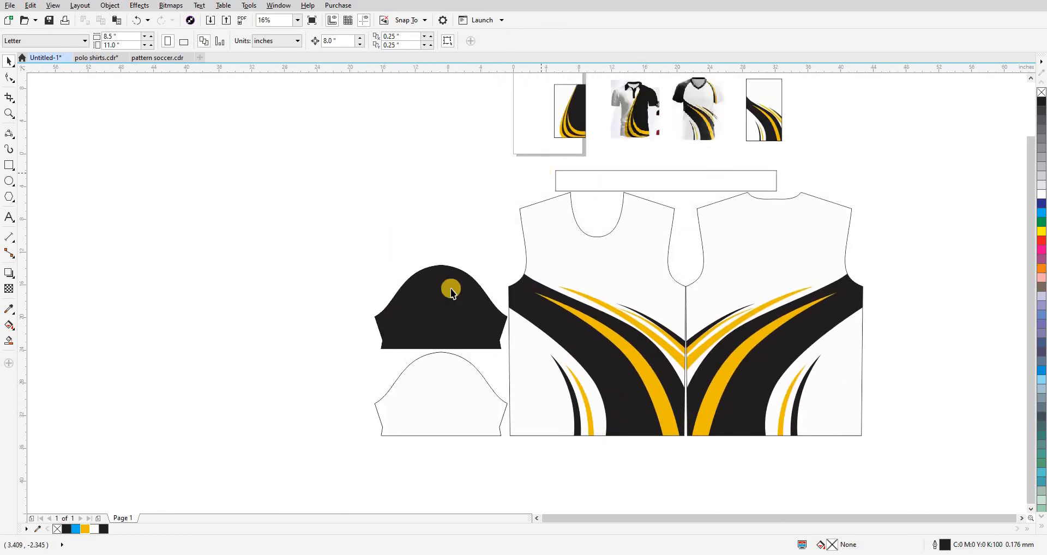
pyautogui.moveTo(582, 194); pyautogui.dragTo(583, 236)
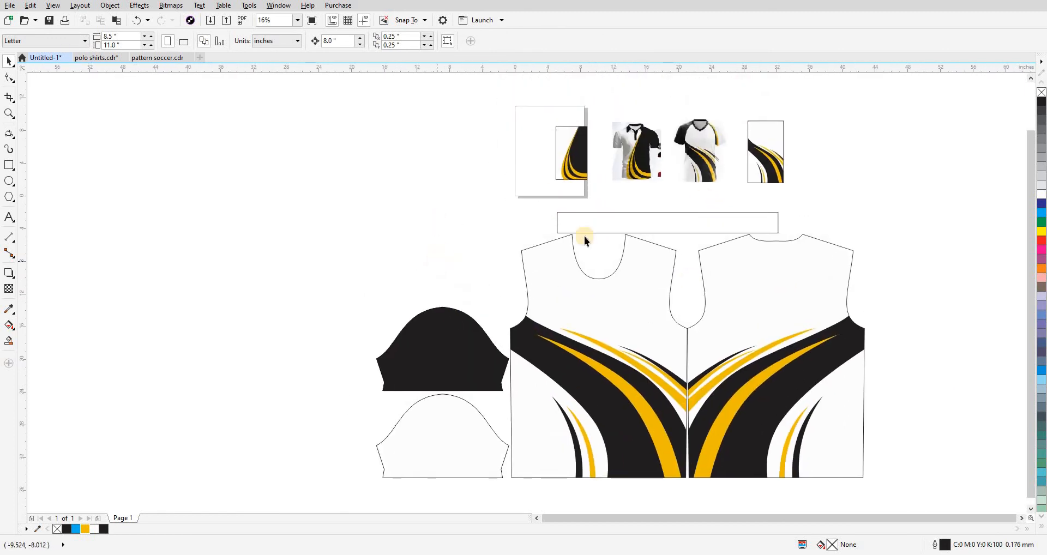
# Fill the long rectangle above the front and back pieces with the black sampled from the upper sleeve.
pyautogui.click(675, 219)
pyautogui.hotkey('ctrl', 'shift', 'e')
pyautogui.click(446, 332)
pyautogui.click(378, 259)
pyautogui.moveTo(379, 259); pyautogui.dragTo(368, 261)
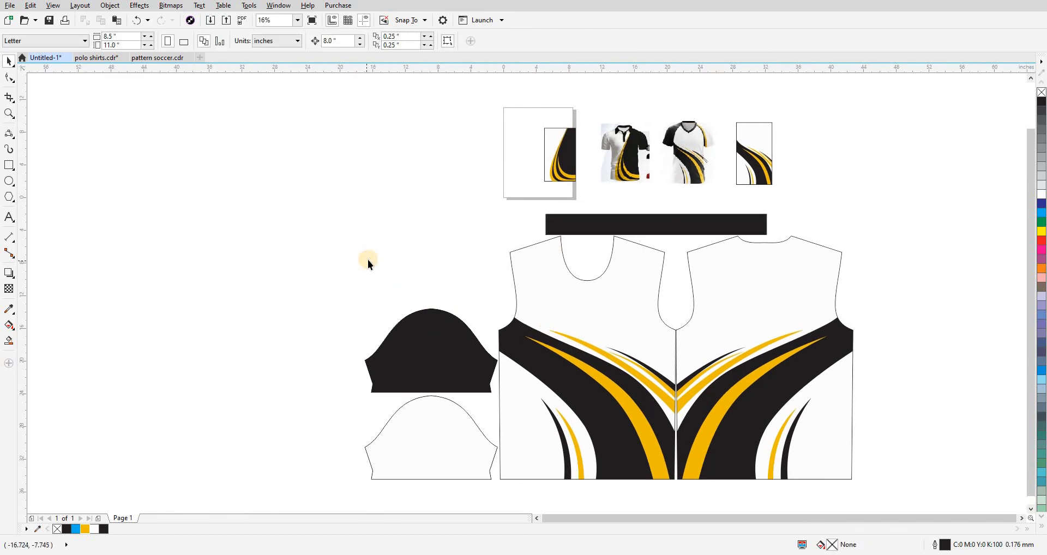
# Duplicate the full set of front, back and sleeve pattern pieces beside the original set.
pyautogui.scroll(-3, 367, 260)
pyautogui.press('z')
pyautogui.moveTo(315, 180)
pyautogui.mouseDown()
pyautogui.moveTo(649, 386)
pyautogui.moveTo(451, 291)
pyautogui.mouseUp()
pyautogui.scroll(-3, 538, 234)
pyautogui.moveTo(658, 310); pyautogui.dragTo(707, 309)
pyautogui.rightClick(708, 309)
# Delete the stripe artwork clipped inside the duplicated front and back pieces, leaving both plain.
pyautogui.click(726, 385)
pyautogui.press('Delete')
pyautogui.keyDown('ctrl'); pyautogui.click(858, 302); pyautogui.keyUp('ctrl')
pyautogui.press('Delete')
pyautogui.click(706, 281)
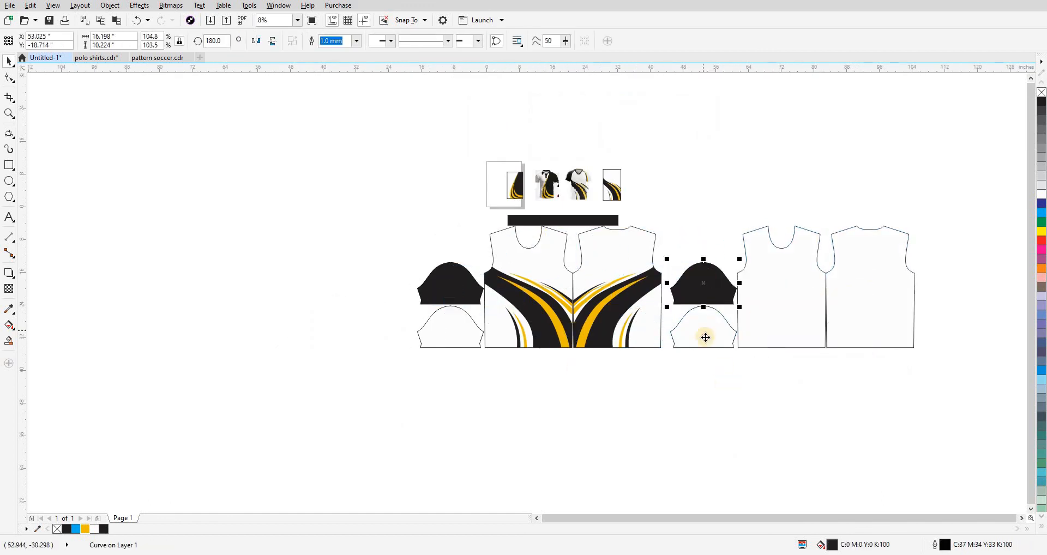
pyautogui.click(706, 338)
pyautogui.click(645, 383)
pyautogui.moveTo(645, 383); pyautogui.dragTo(587, 390)
pyautogui.moveTo(460, 193); pyautogui.dragTo(740, 173)
pyautogui.rightClick(740, 172)
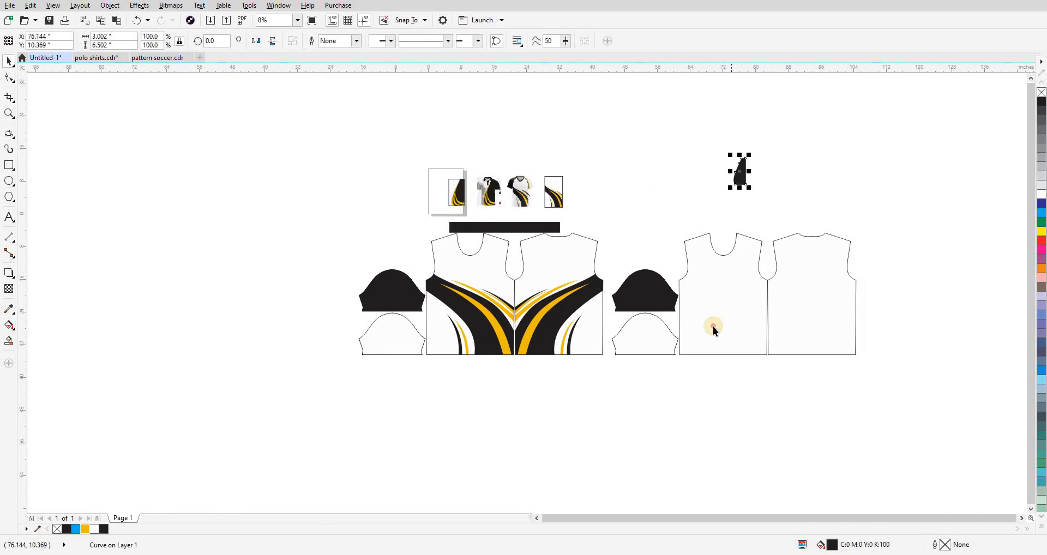
pyautogui.click(711, 326)
pyautogui.hotkey('ctrl', 'z')
# Group the polo stripe design's shapes and place a copy of the group above the duplicated front piece.
pyautogui.click(416, 198)
pyautogui.moveTo(420, 166); pyautogui.dragTo(744, 188)
pyautogui.hotkey('ctrl', 'g')
pyautogui.rightClick(745, 188)
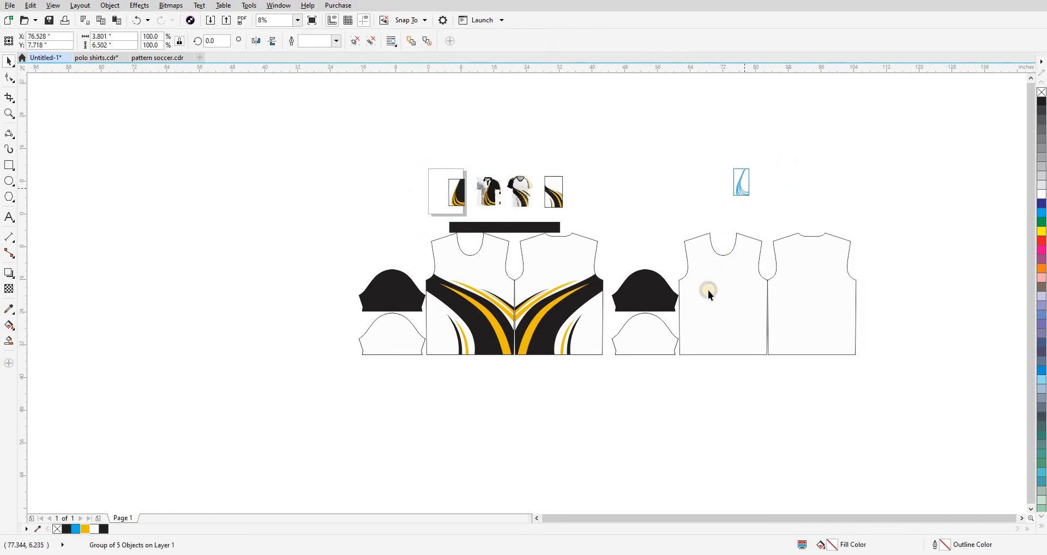
# Stretch the copied polo stripe group to the duplicated front piece's size and centre it on that piece.
pyautogui.click(707, 291)
pyautogui.click(742, 188)
pyautogui.hotkey('ctrl', 'r')
pyautogui.keyDown('shift'); pyautogui.click(725, 304); pyautogui.keyUp('shift')
pyautogui.press('c')
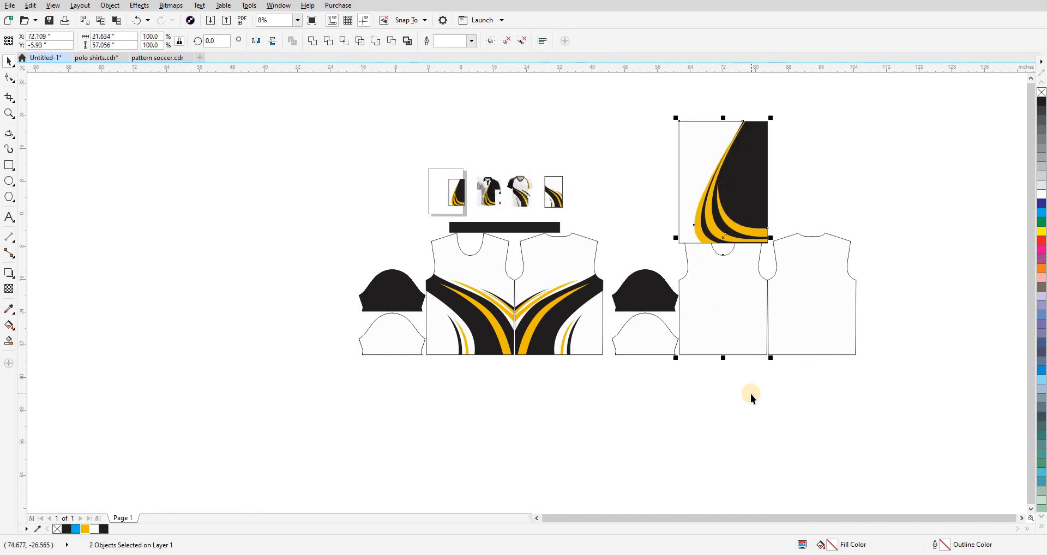
pyautogui.press('e')
# Send the polo stripe group behind the duplicated front piece and PowerClip it inside that piece.
pyautogui.click(750, 393)
pyautogui.click(740, 293)
pyautogui.hotkey('shift', 'pagedown')
pyautogui.hotkey('ctrl', '1')
pyautogui.click(740, 294)
pyautogui.click(789, 405)
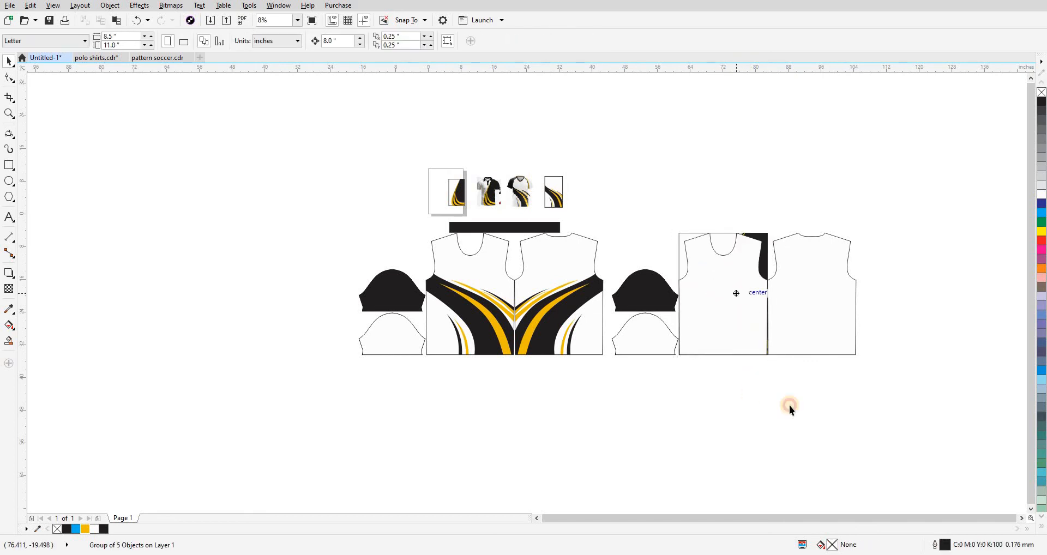
# Examine the polo stripes clipped in the duplicated front piece alongside the first striped pattern set.
pyautogui.press('F2')
pyautogui.moveTo(486, 185); pyautogui.dragTo(835, 411)
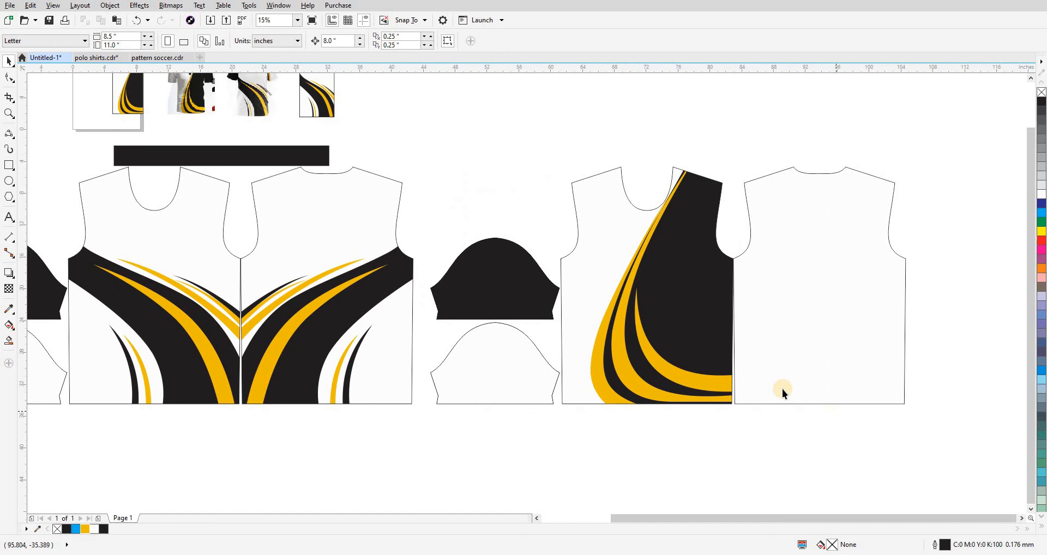
pyautogui.scroll(-1, 615, 302)
pyautogui.keyDown('ctrl'); pyautogui.click(615, 302); pyautogui.keyUp('ctrl')
pyautogui.scroll(1, 615, 323)
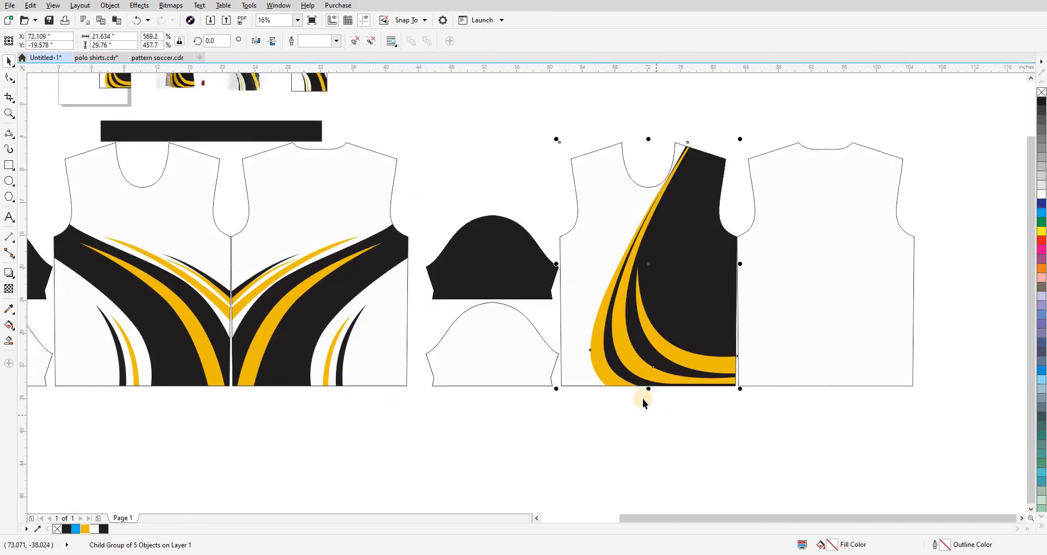
pyautogui.scroll(-1, 649, 397)
pyautogui.press('F2')
pyautogui.moveTo(273, 186); pyautogui.dragTo(683, 407)
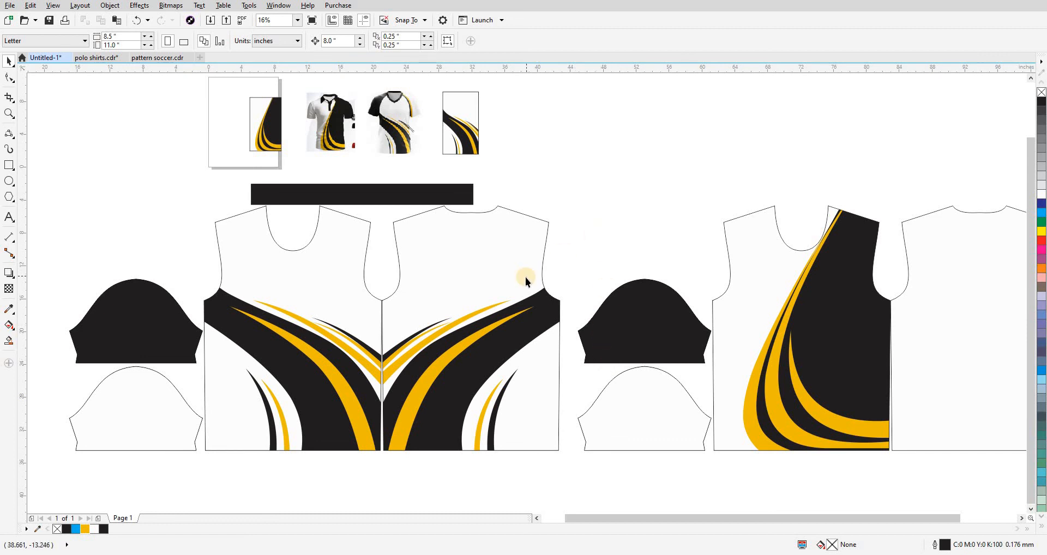
pyautogui.scroll(-1, 525, 278)
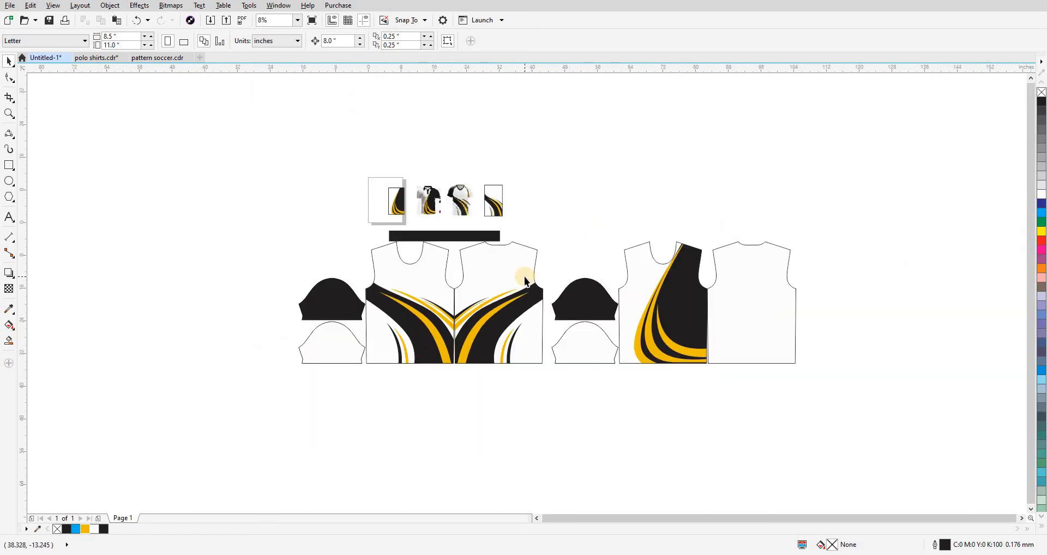